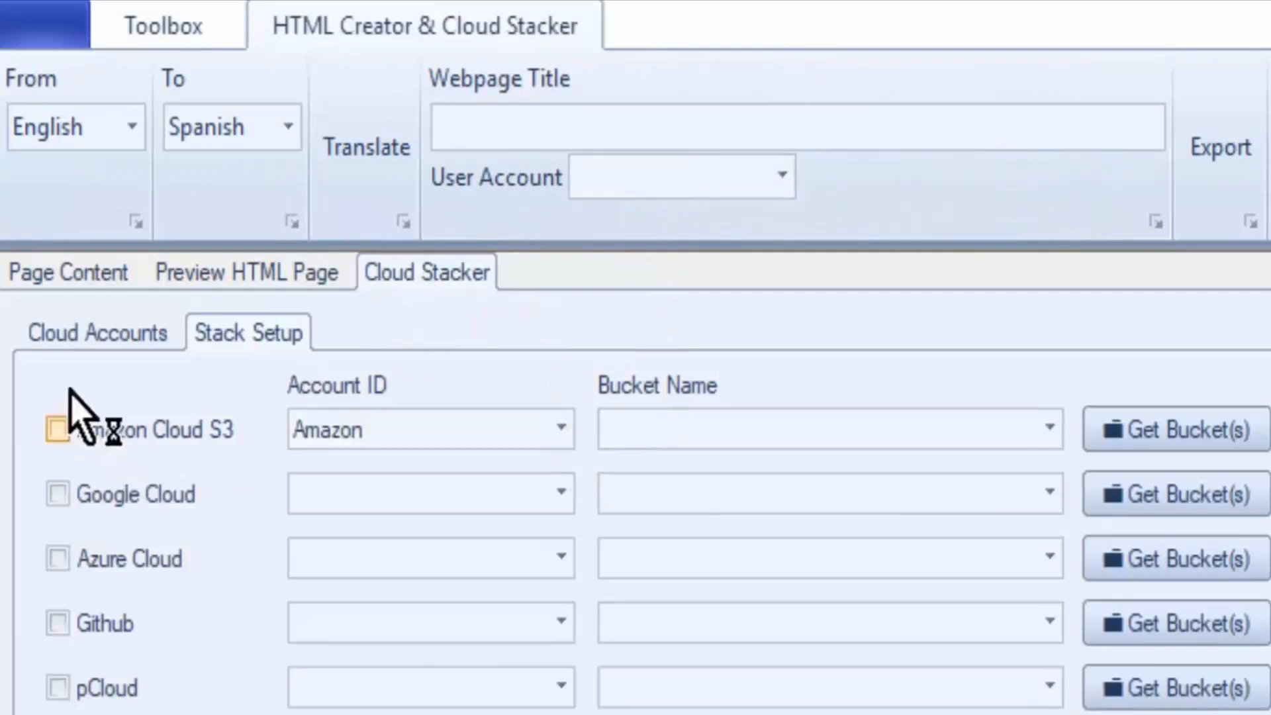
Show the stacker's cloud accounts section, and switch to the Chrome browser to load cloud.google.com.
{"action": "left_click", "coordinate": [81, 331]}
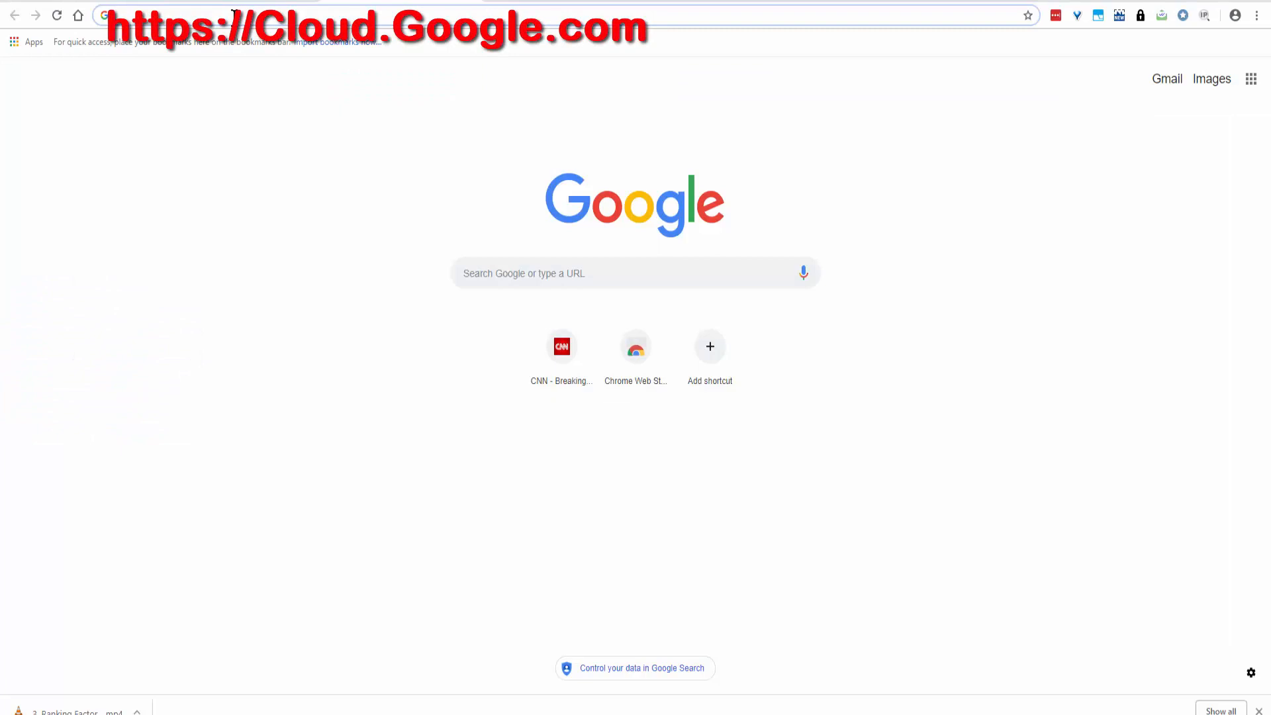
{"action": "type", "text": "cloud.googl"}
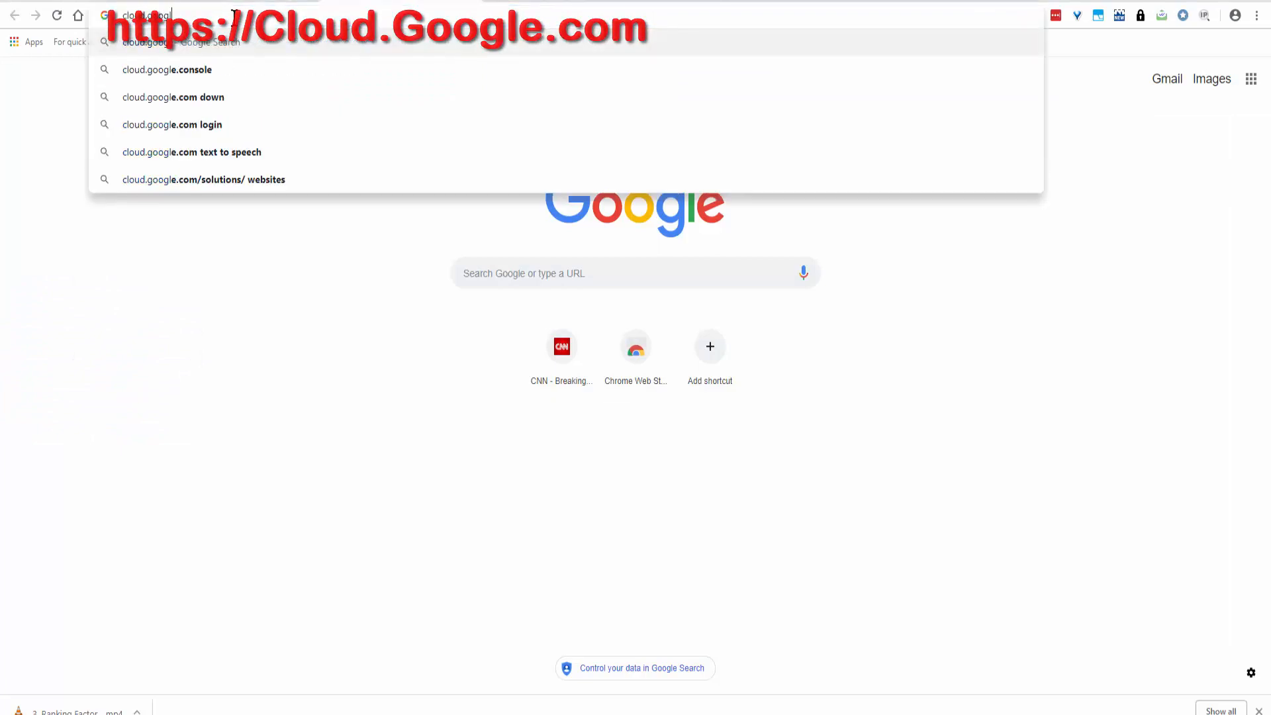
{"action": "type", "text": "e.com"}
{"action": "key", "text": "Return"}
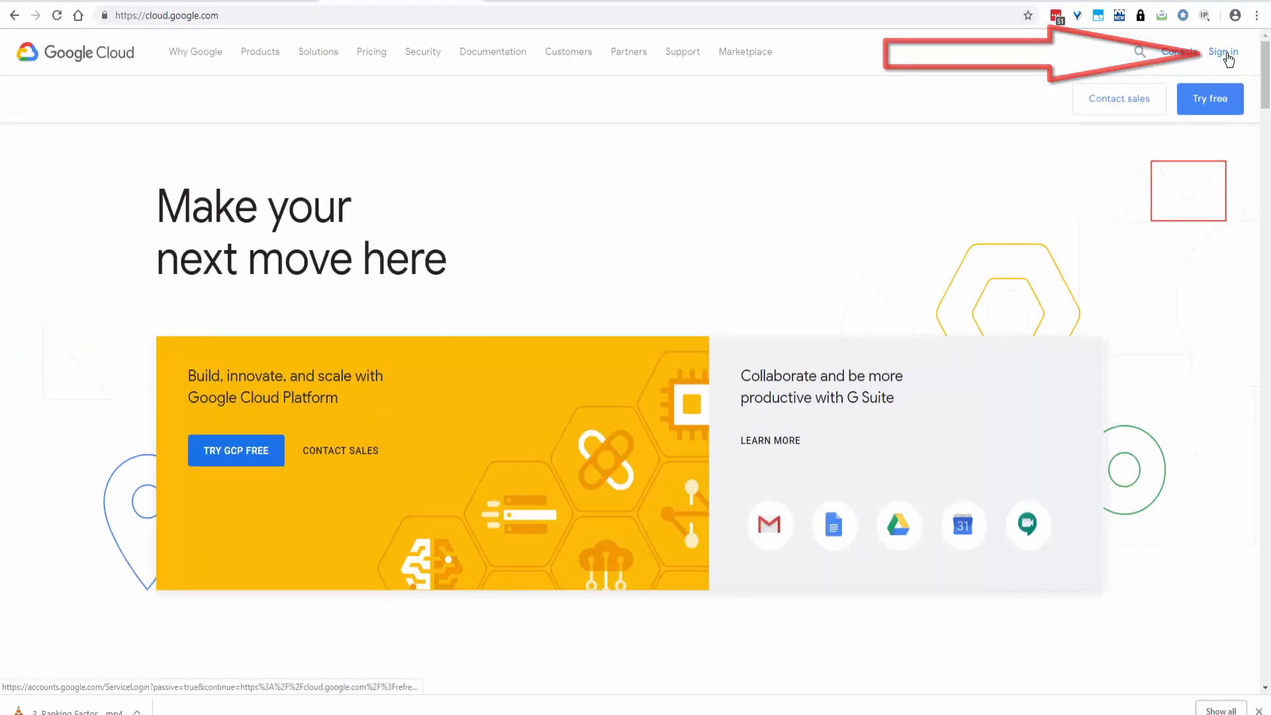
Sign in to Google Cloud, entering the account password.
{"action": "left_click", "coordinate": [1226, 57]}
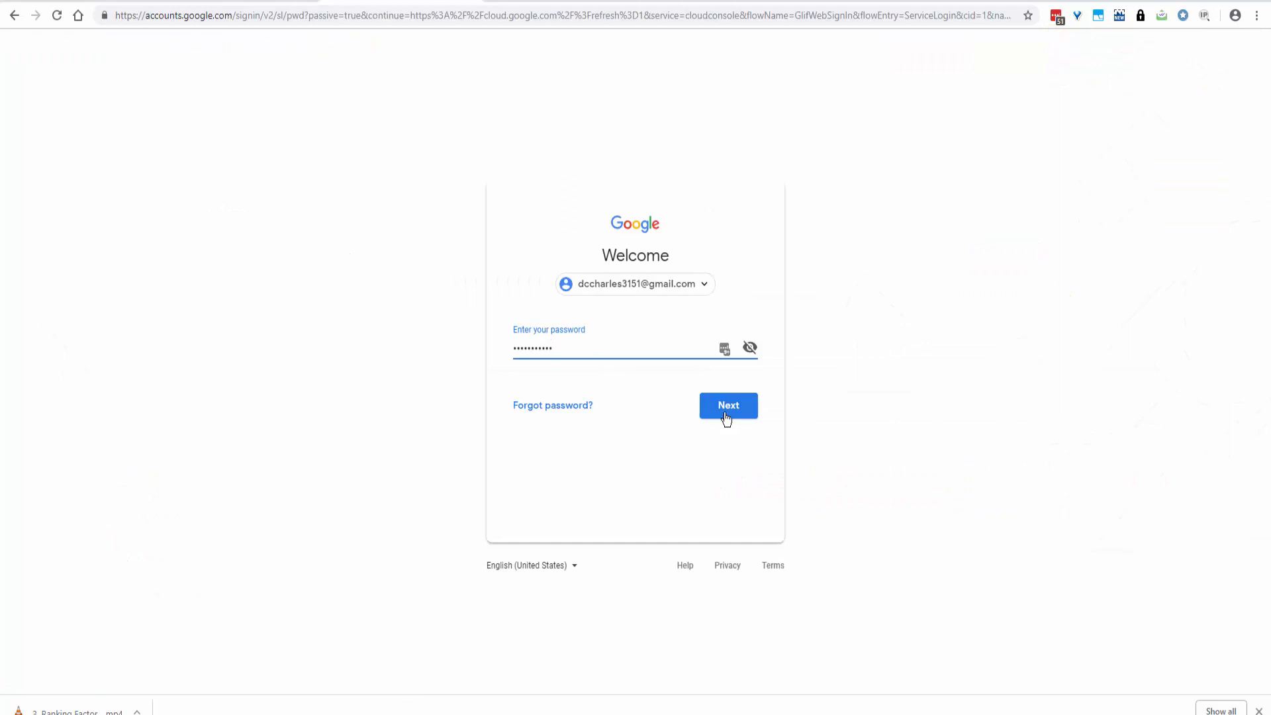
{"action": "left_click", "coordinate": [724, 414]}
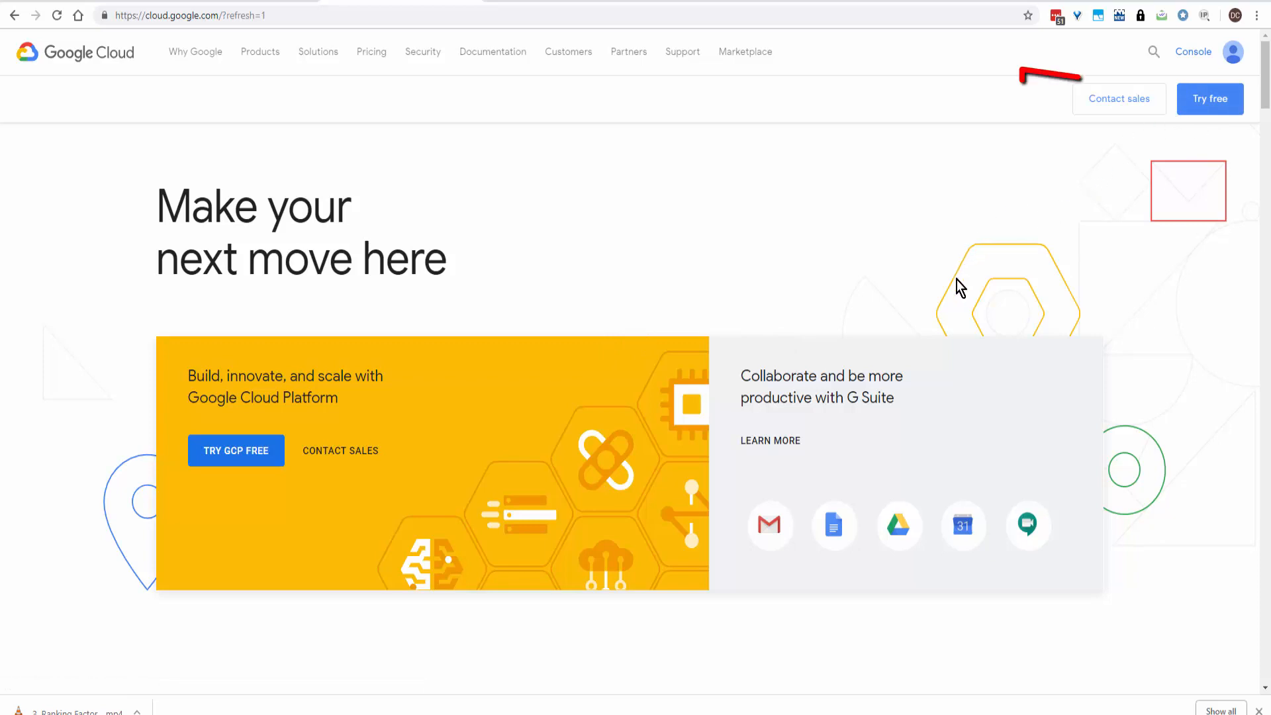
Start the free trial sign-up, accept the terms of service, choose Yes for email updates, and continue to the second page.
{"action": "left_click", "coordinate": [1199, 106]}
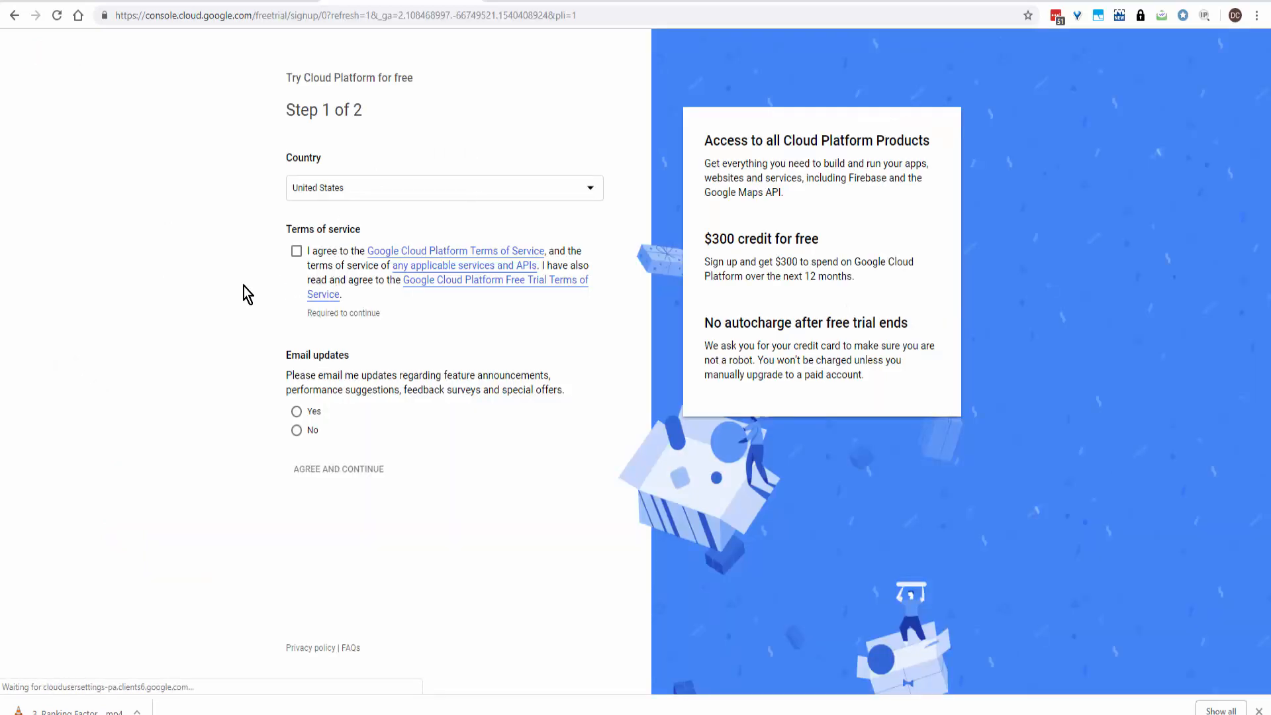
{"action": "left_click", "coordinate": [298, 254]}
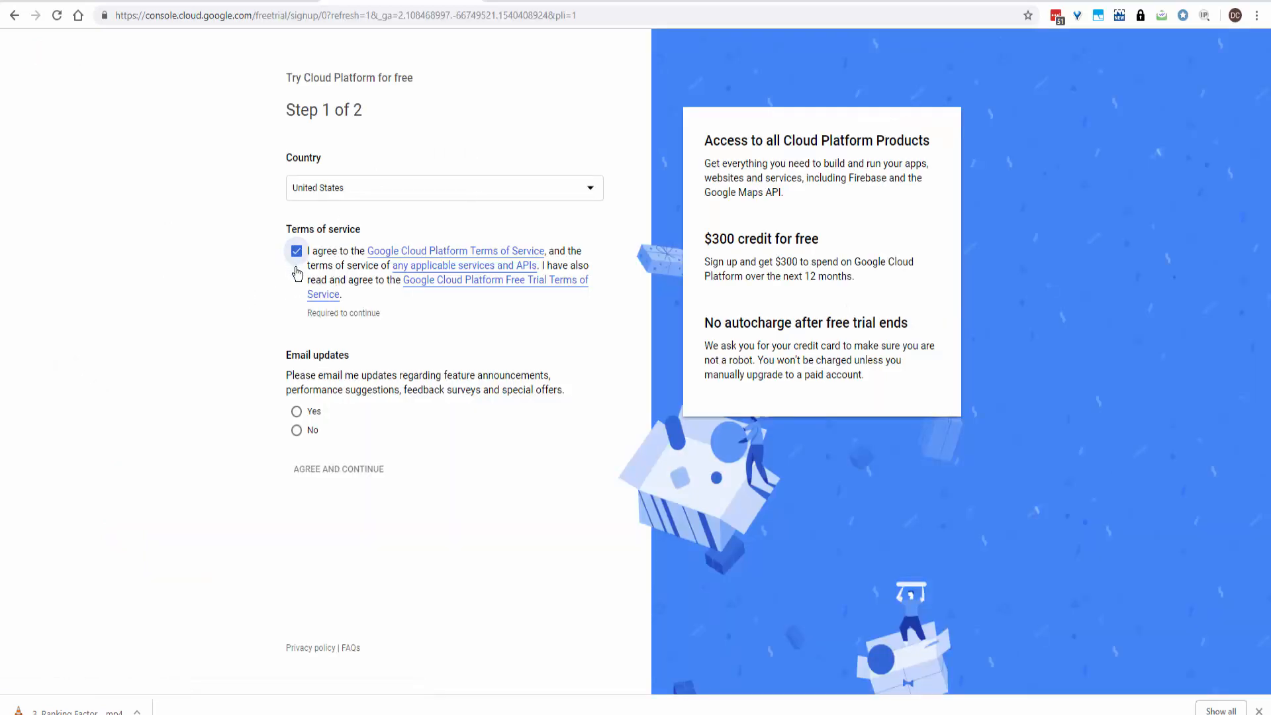
{"action": "left_click", "coordinate": [297, 411]}
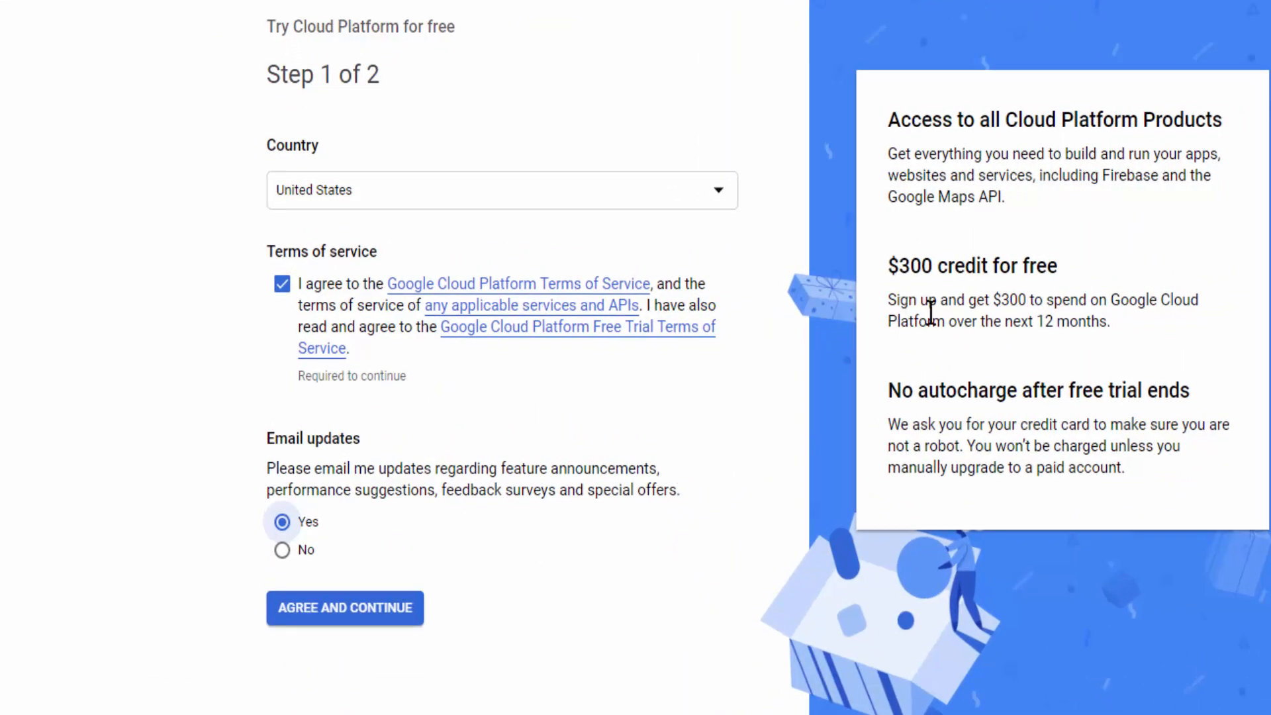
{"action": "left_click", "coordinate": [345, 620]}
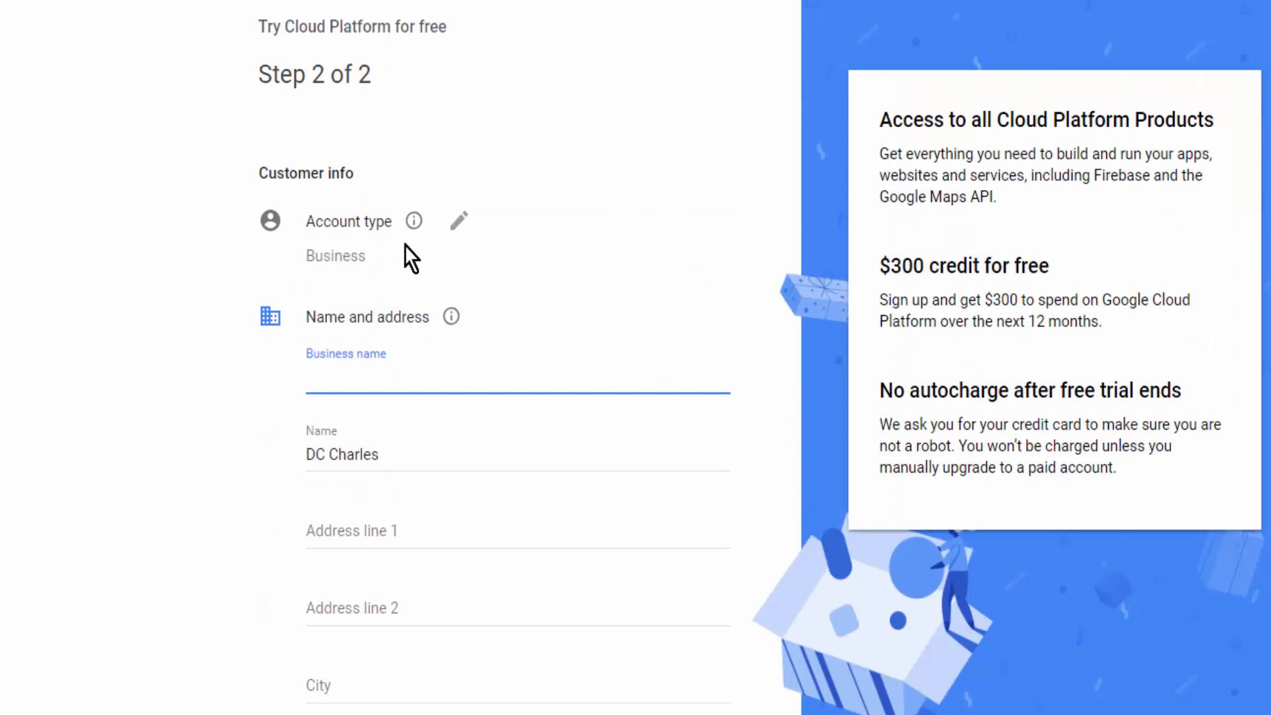
Set the account type in the customer info to Individual.
{"action": "left_click", "coordinate": [381, 255]}
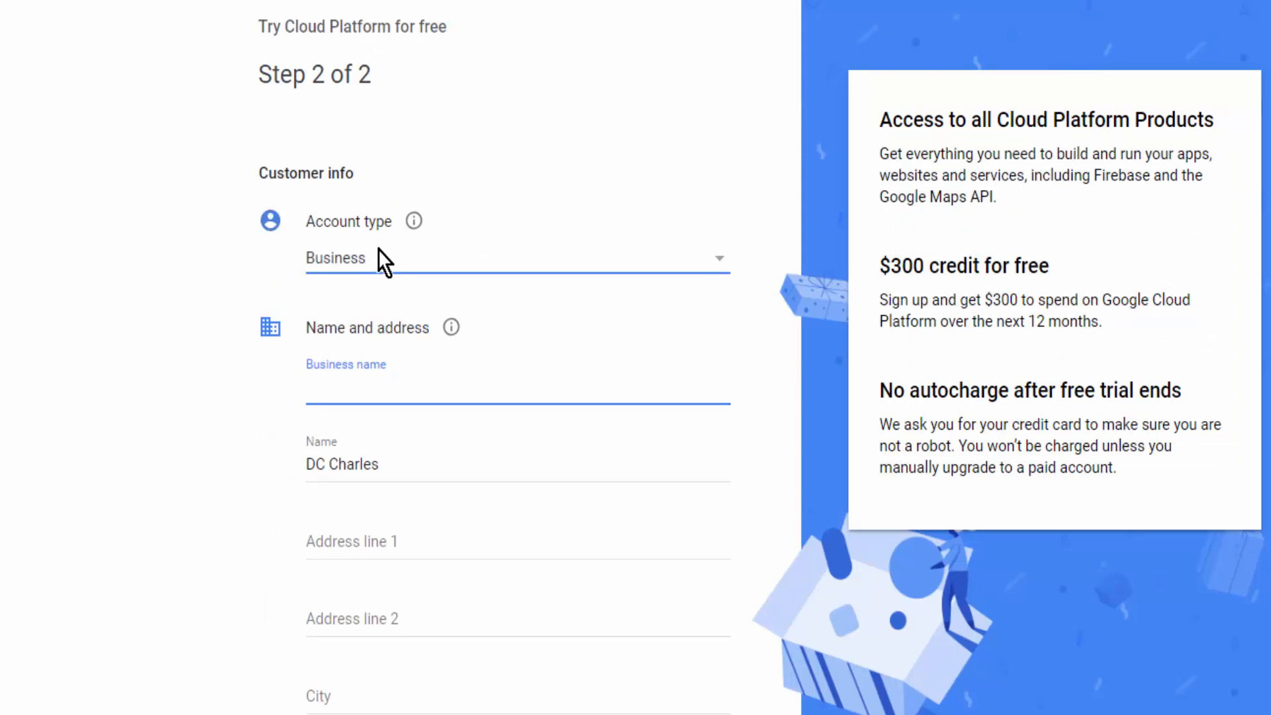
{"action": "left_click", "coordinate": [722, 260]}
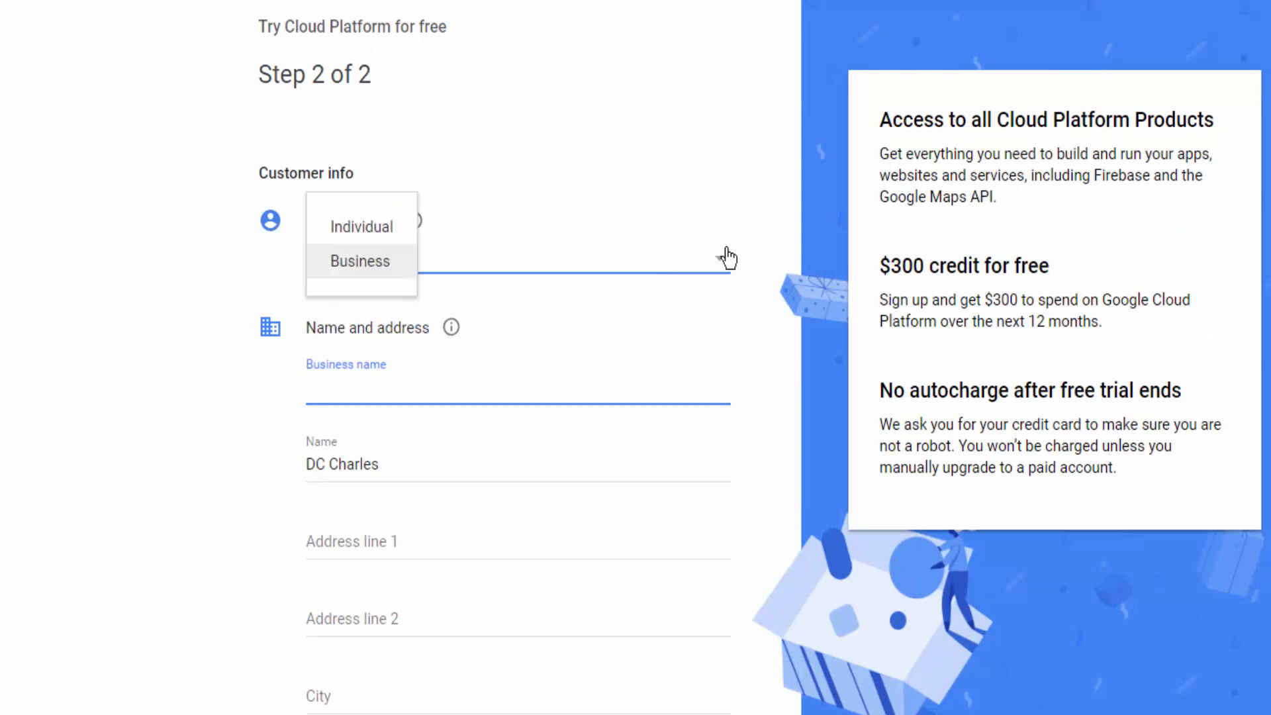
{"action": "left_click", "coordinate": [363, 238]}
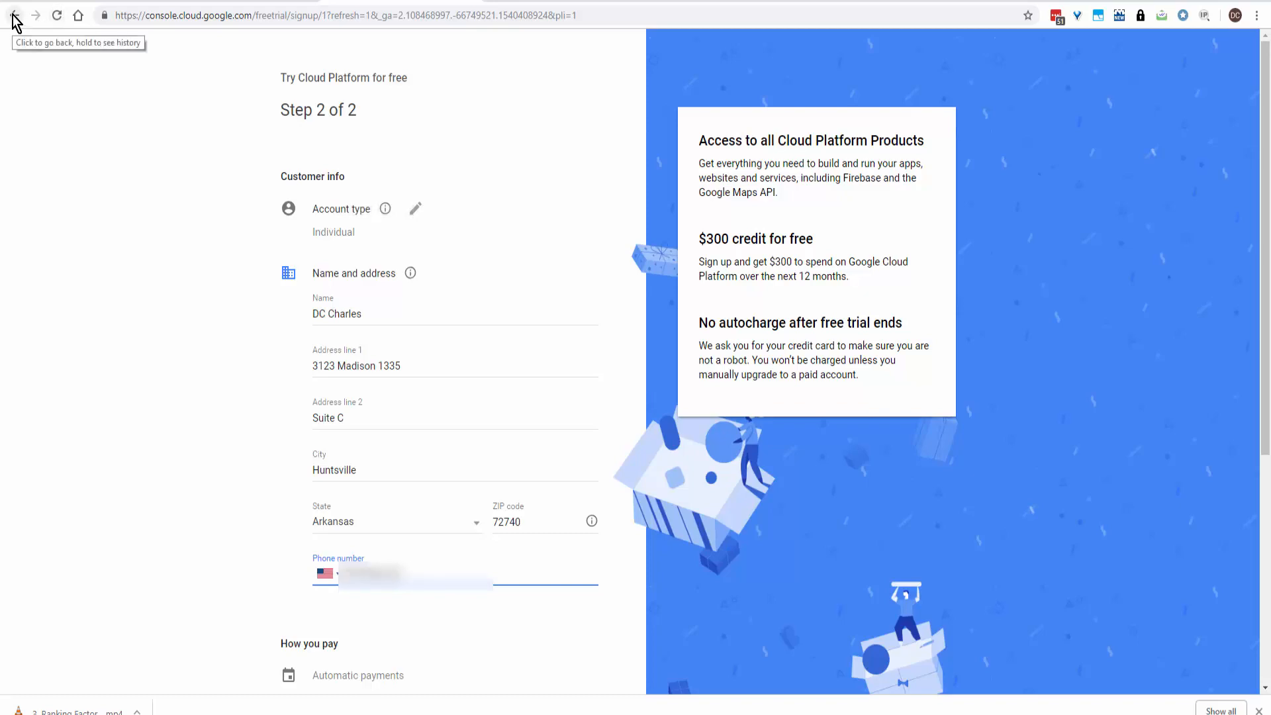
Go back out of the free trial sign-up to the Google Cloud homepage and enter the console.
{"action": "left_click", "coordinate": [13, 16]}
{"action": "left_click", "coordinate": [13, 16]}
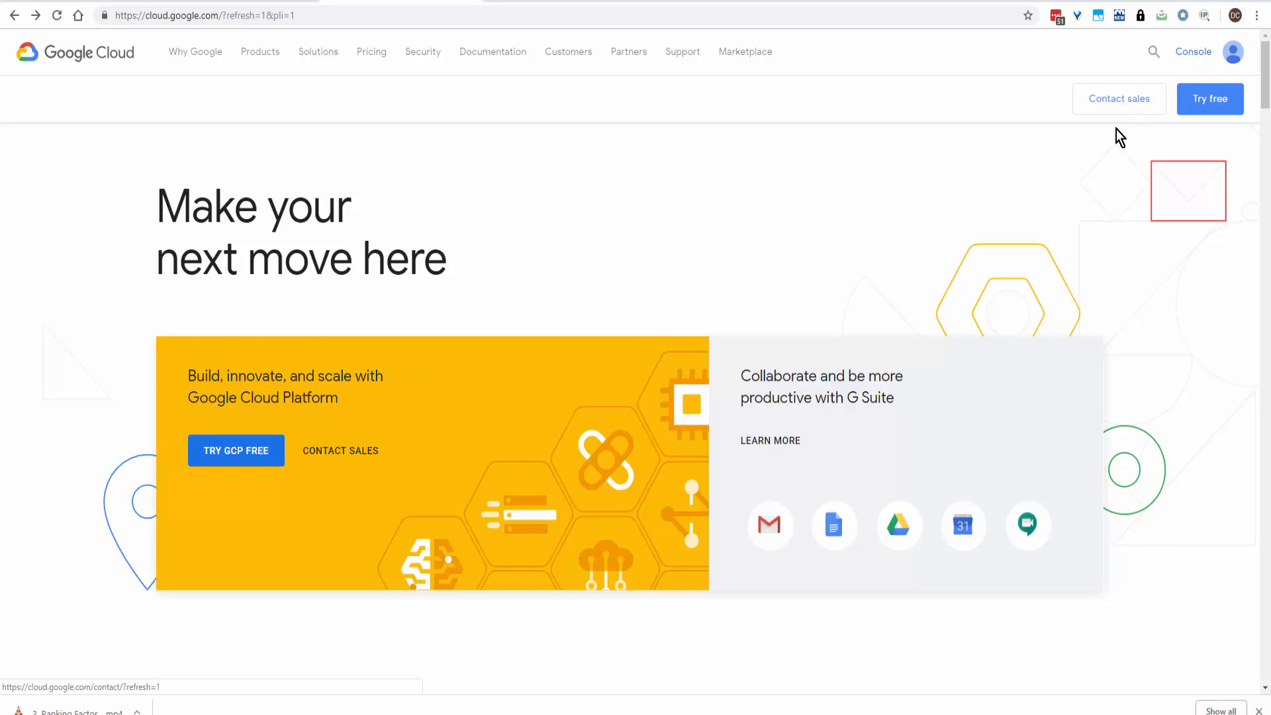
{"action": "left_click", "coordinate": [1191, 58]}
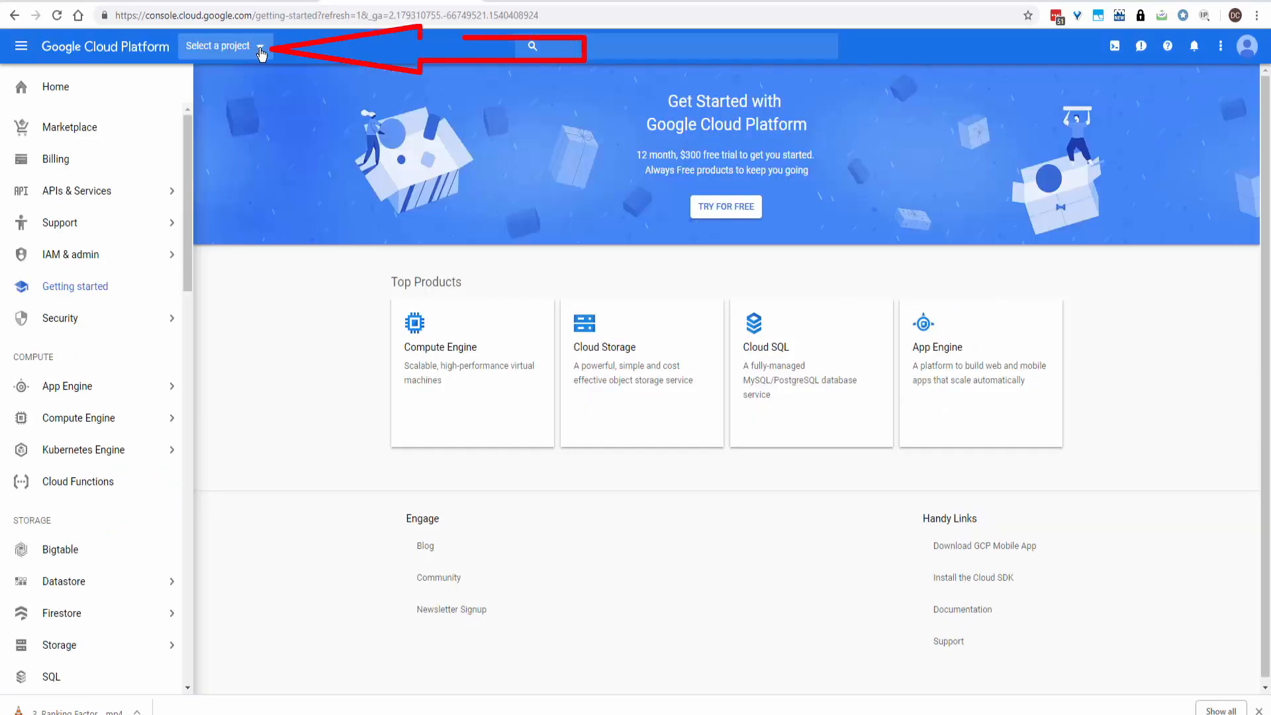
Create a new project named the-doggy-blogger with No organization as its location.
{"action": "left_click", "coordinate": [261, 48]}
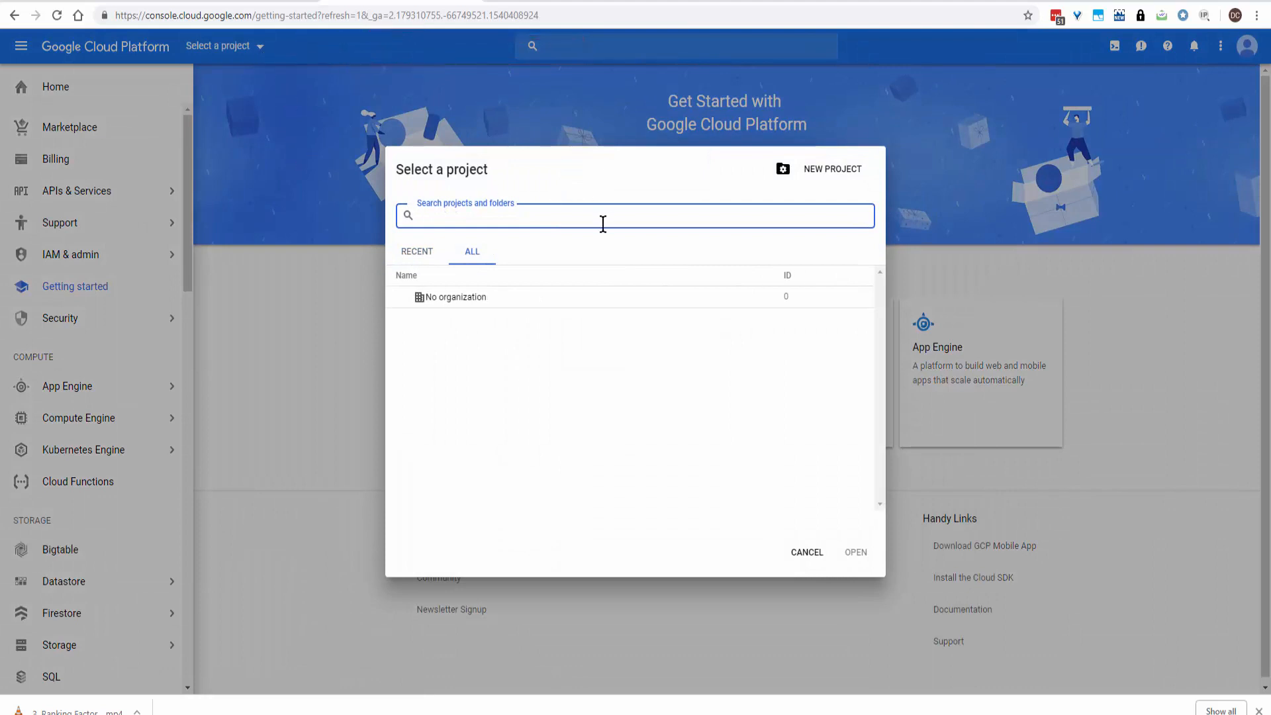
{"action": "left_click", "coordinate": [826, 171]}
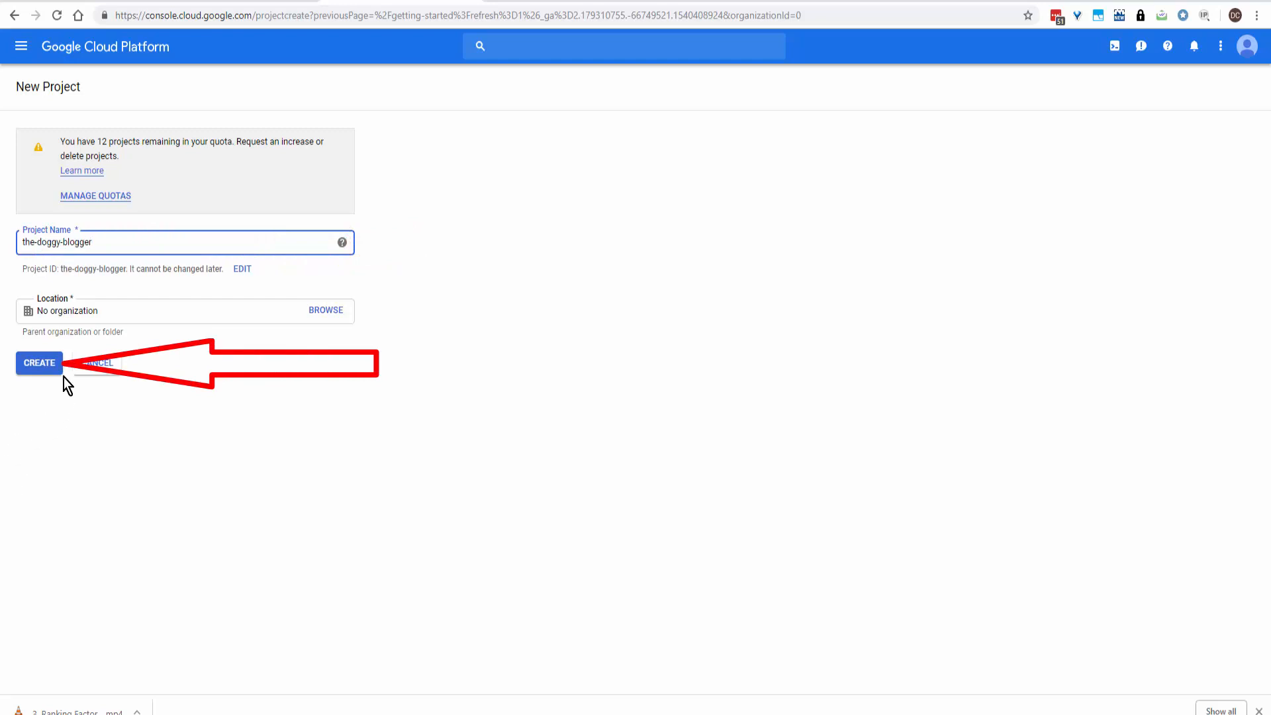
{"action": "left_click", "coordinate": [44, 371]}
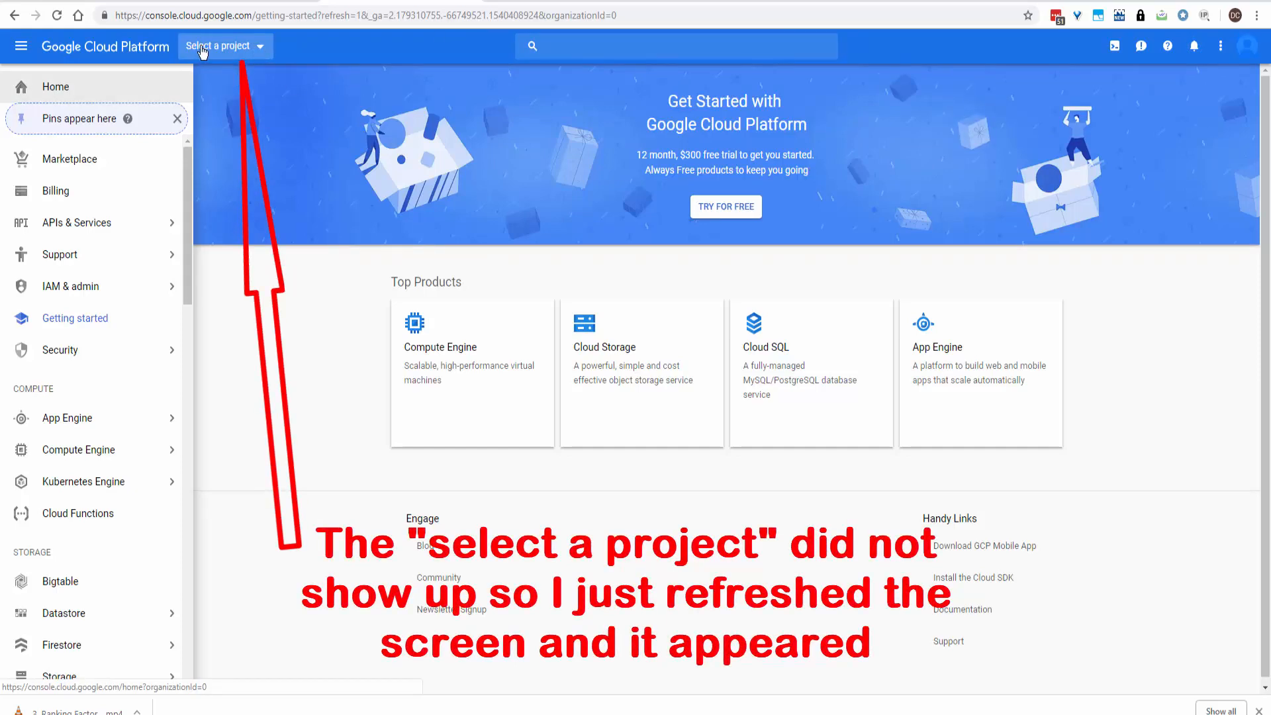
Select the project the-doggy-blogger and copy its project ID from the project list.
{"action": "left_click", "coordinate": [262, 49]}
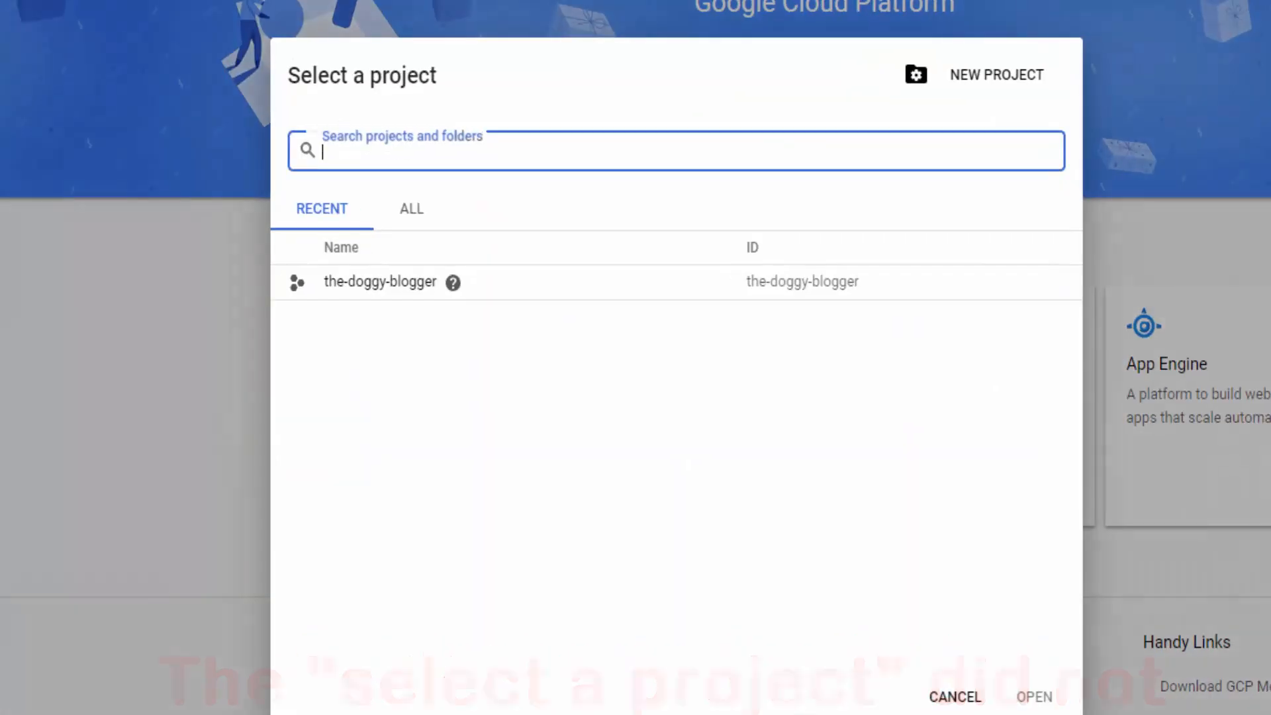
{"action": "left_click", "coordinate": [413, 283]}
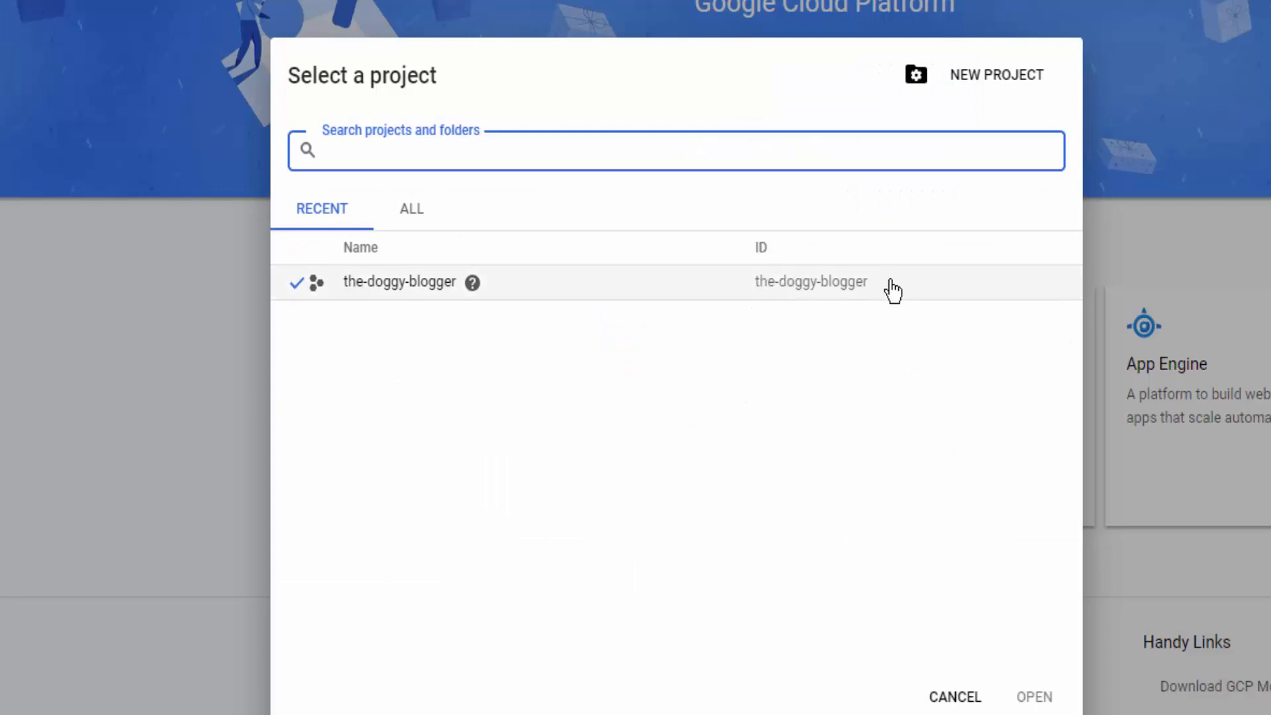
{"action": "left_click_drag", "start_coordinate": [888, 293], "coordinate": [756, 292]}
{"action": "key", "text": "ctrl+c"}
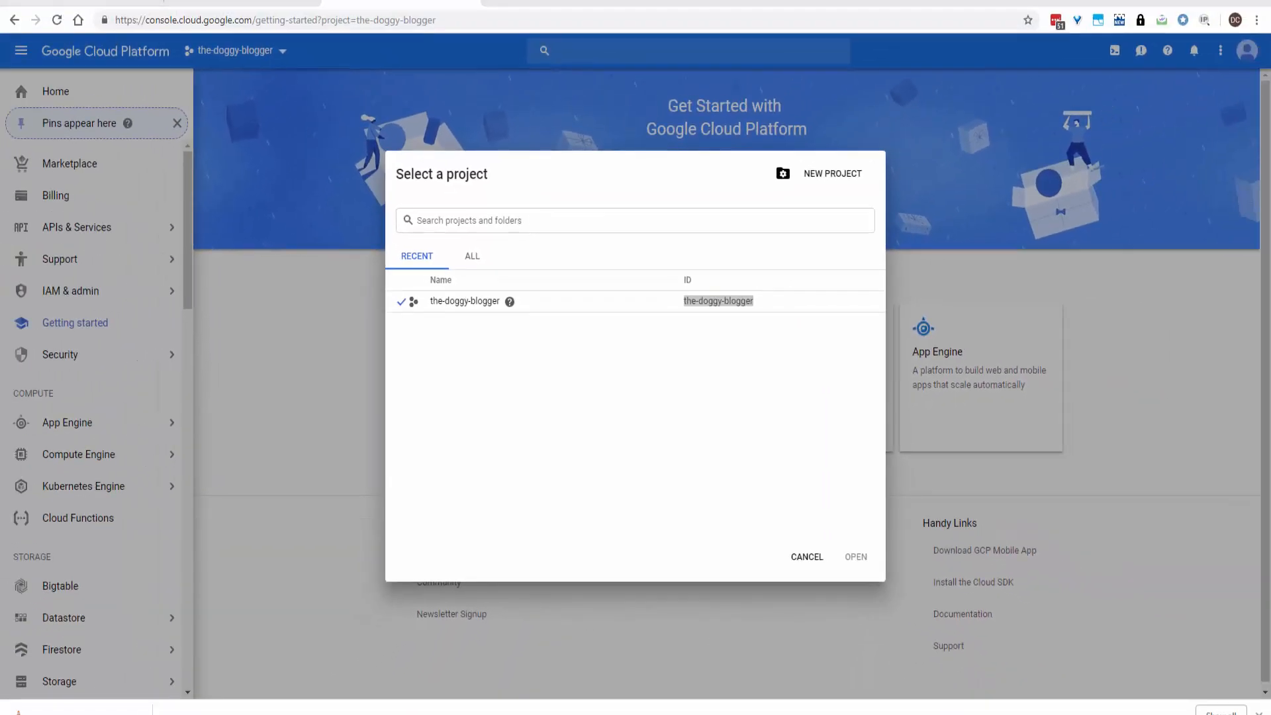
Paste the copied project ID into a new Notepad document and minimize Notepad.
{"action": "key", "text": "super"}
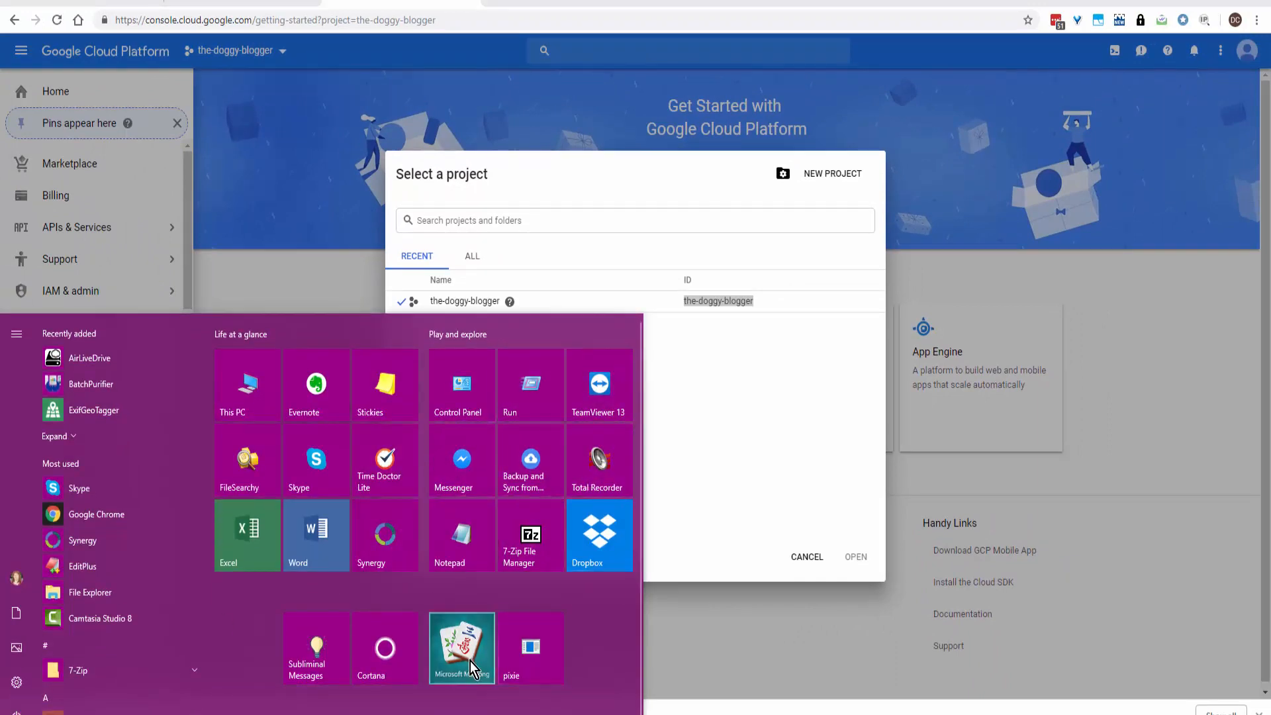
{"action": "left_click", "coordinate": [463, 539]}
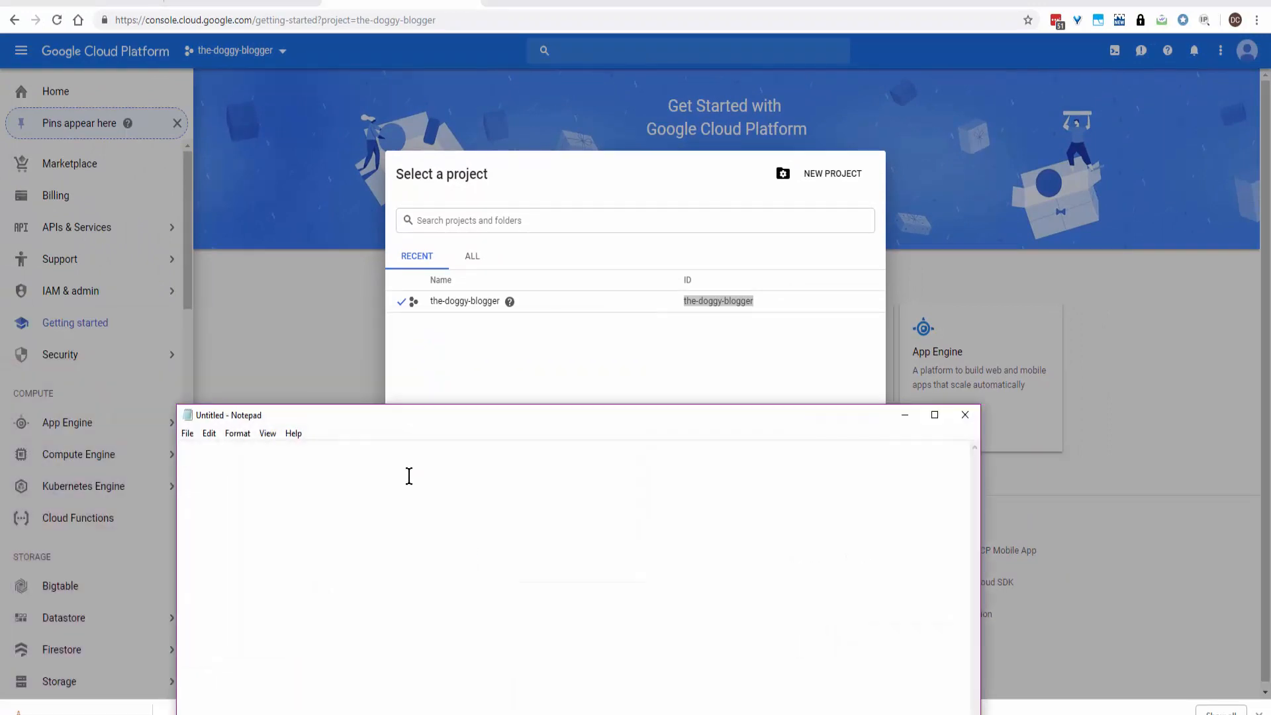
{"action": "key", "text": "ctrl+v"}
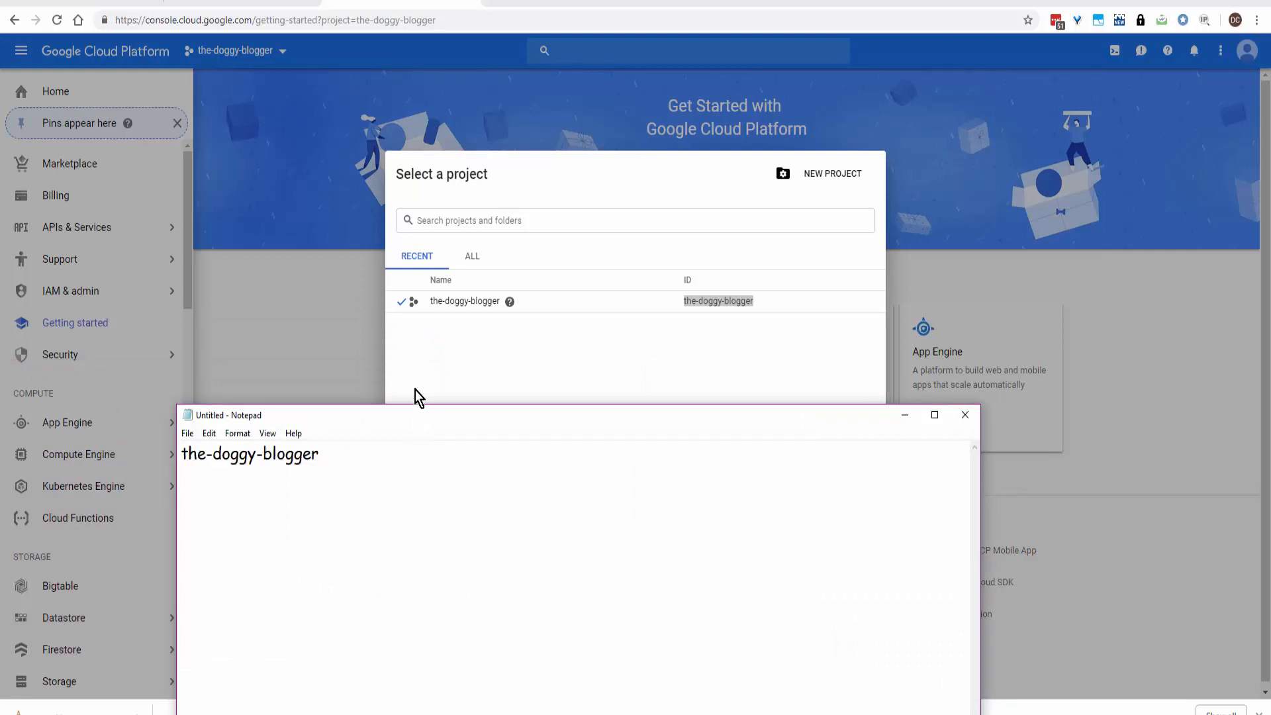
{"action": "left_click", "coordinate": [904, 421]}
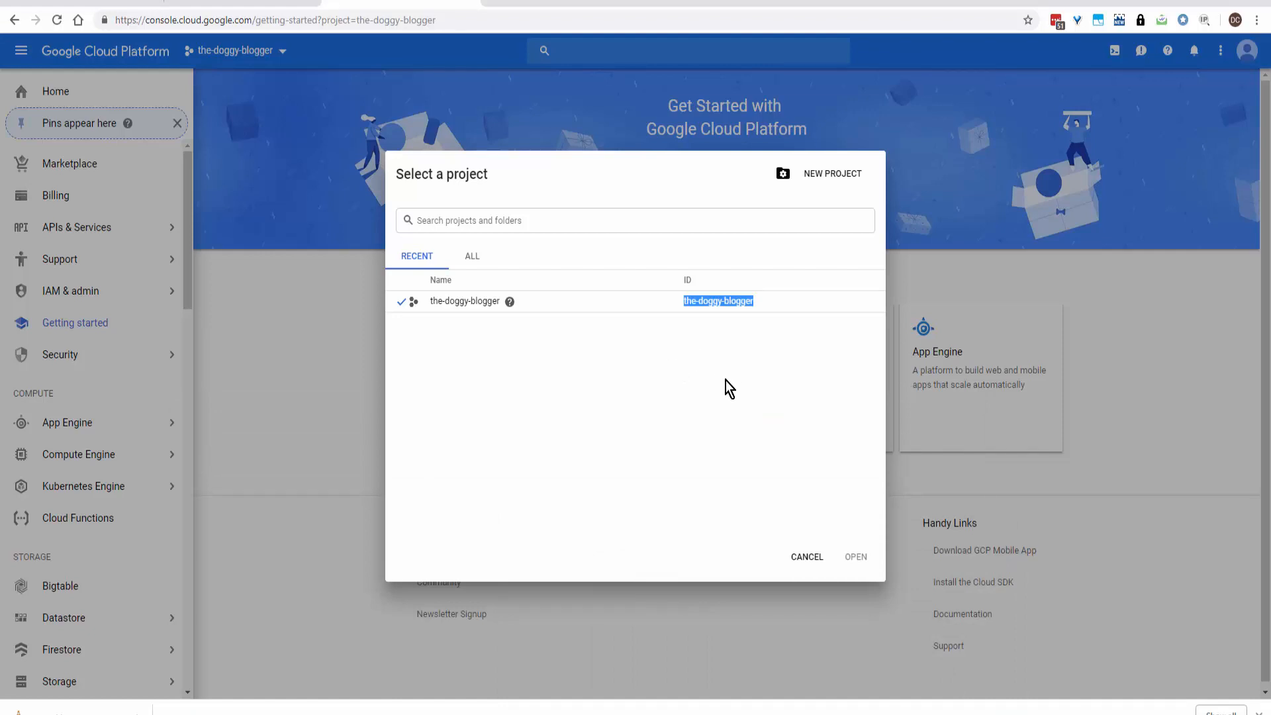
Open the project the-doggy-blogger from the project list and go to its Storage section.
{"action": "left_click", "coordinate": [760, 310]}
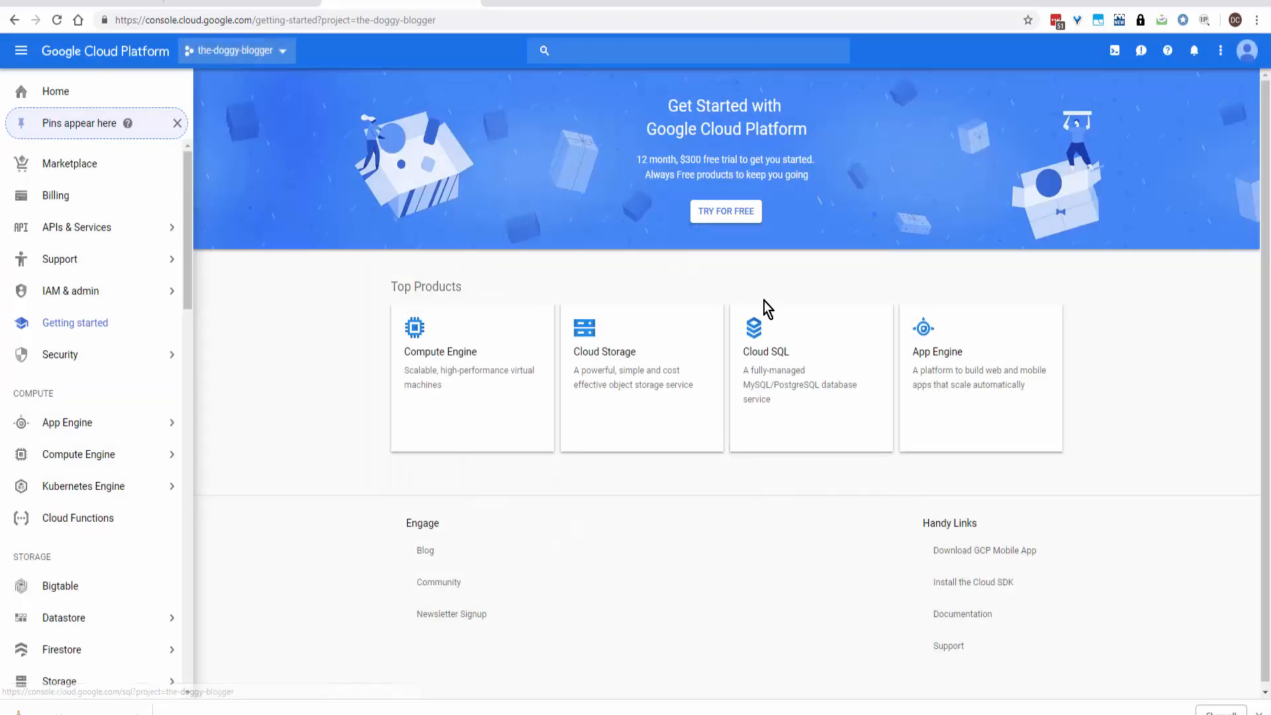
{"action": "left_click", "coordinate": [286, 56]}
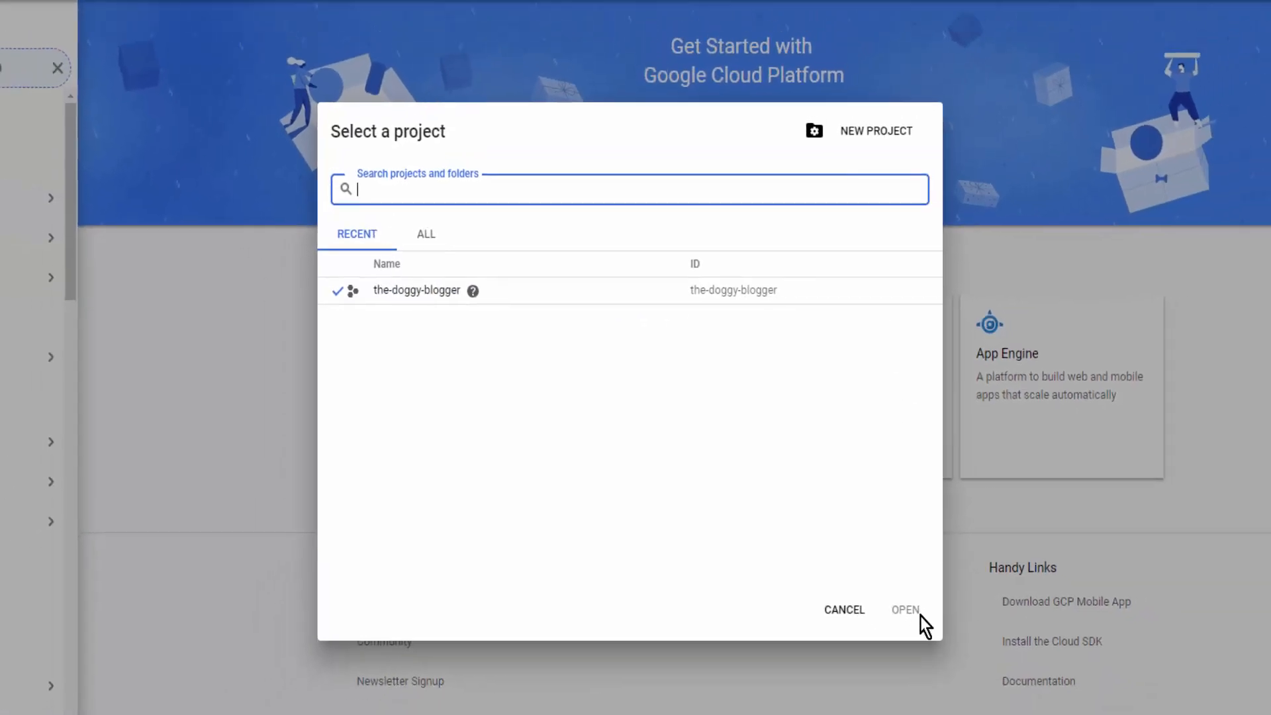
{"action": "left_click", "coordinate": [900, 689]}
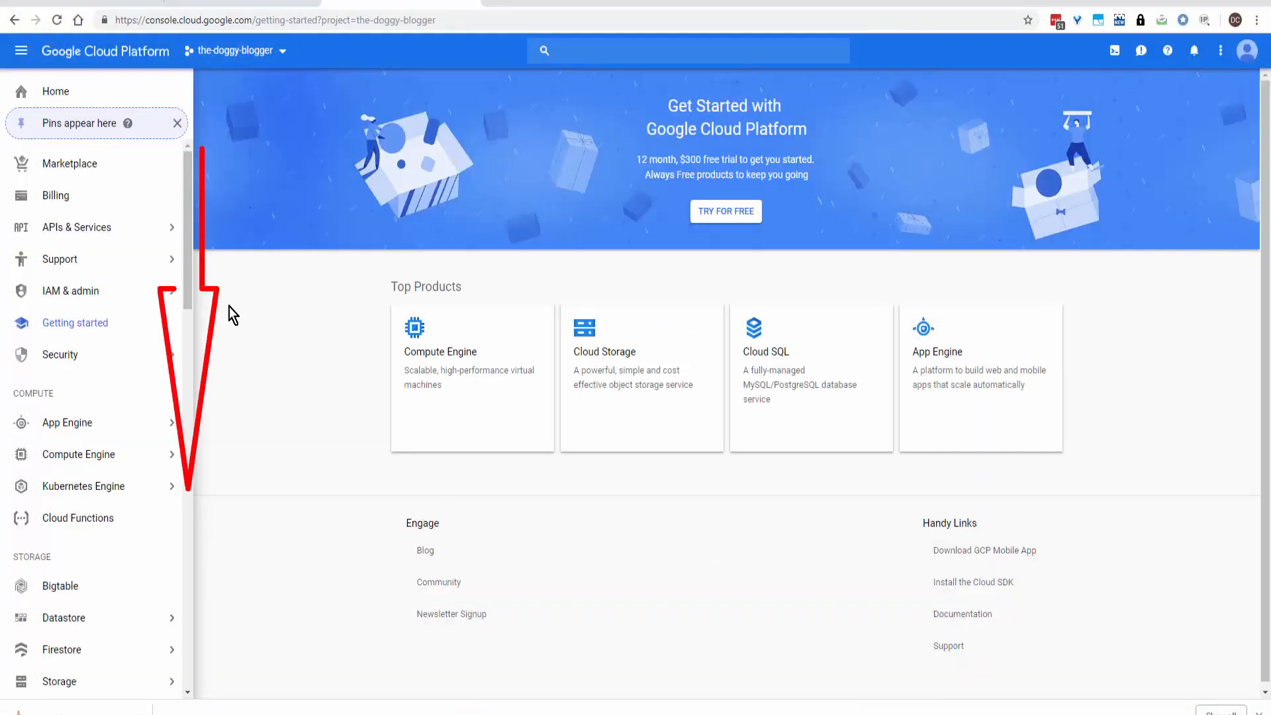
{"action": "left_click_drag", "start_coordinate": [188, 234], "coordinate": [190, 314]}
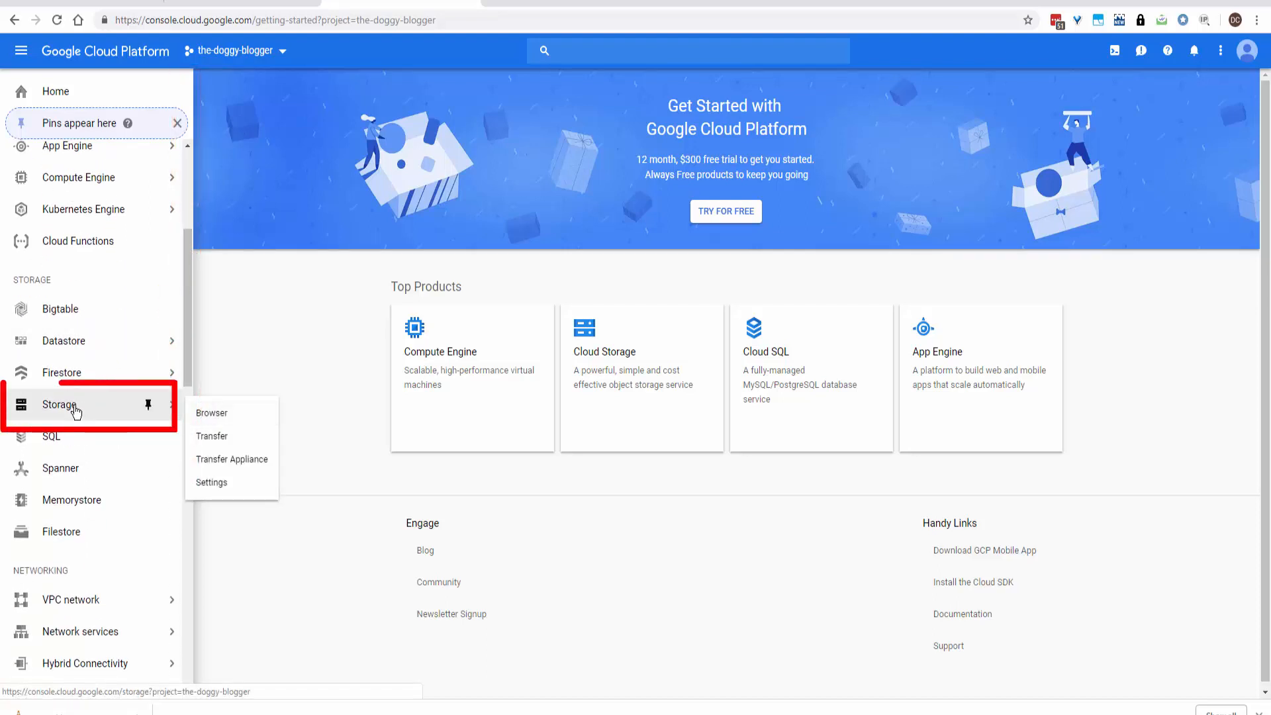
{"action": "left_click", "coordinate": [75, 408]}
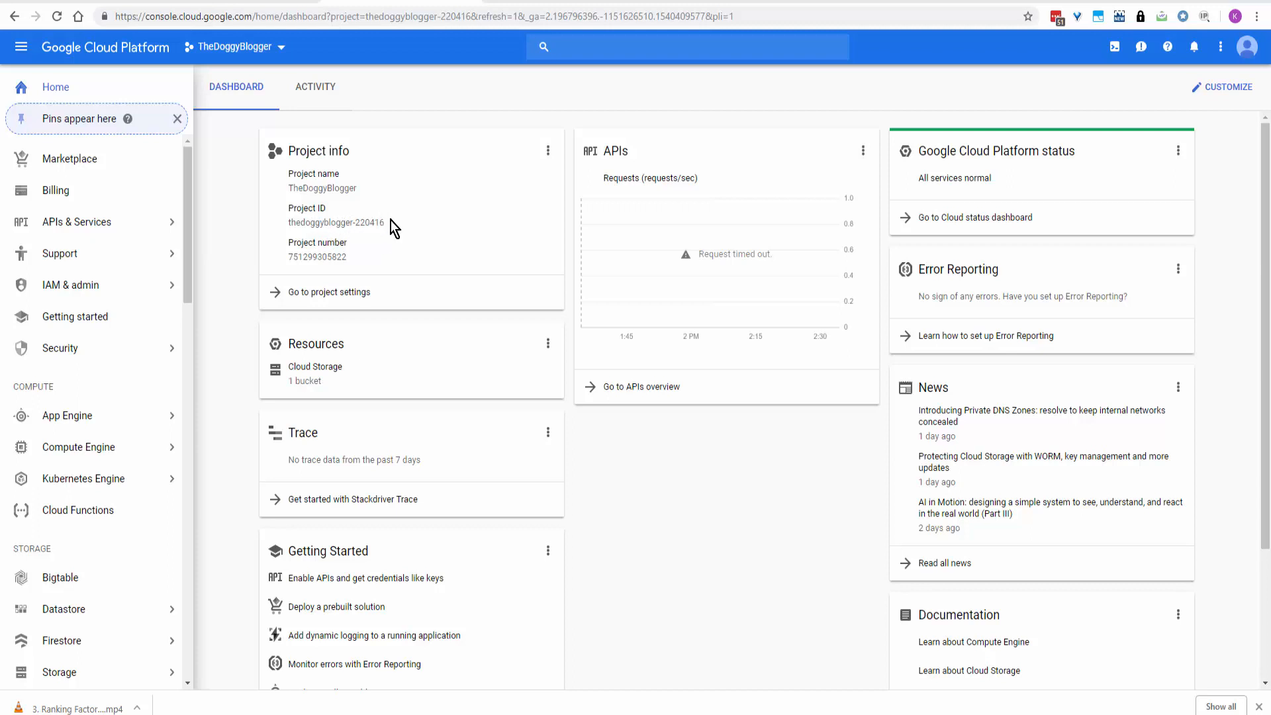
Copy the project ID of TheDoggyBlogger from its project info and paste it into Notepad.
{"action": "left_click_drag", "start_coordinate": [390, 222], "coordinate": [288, 225]}
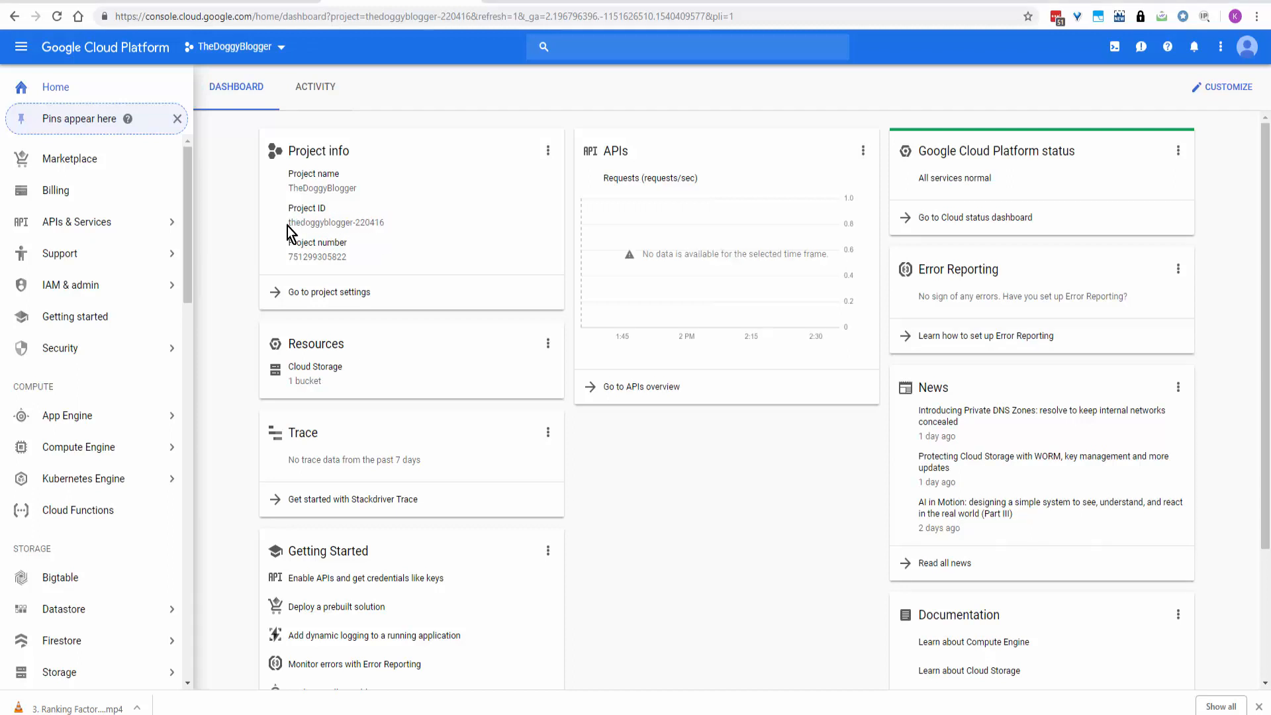
{"action": "triple_click", "coordinate": [288, 224]}
{"action": "left_click", "coordinate": [287, 223]}
{"action": "triple_click", "coordinate": [287, 219]}
{"action": "left_click", "coordinate": [286, 219]}
{"action": "triple_click", "coordinate": [290, 219]}
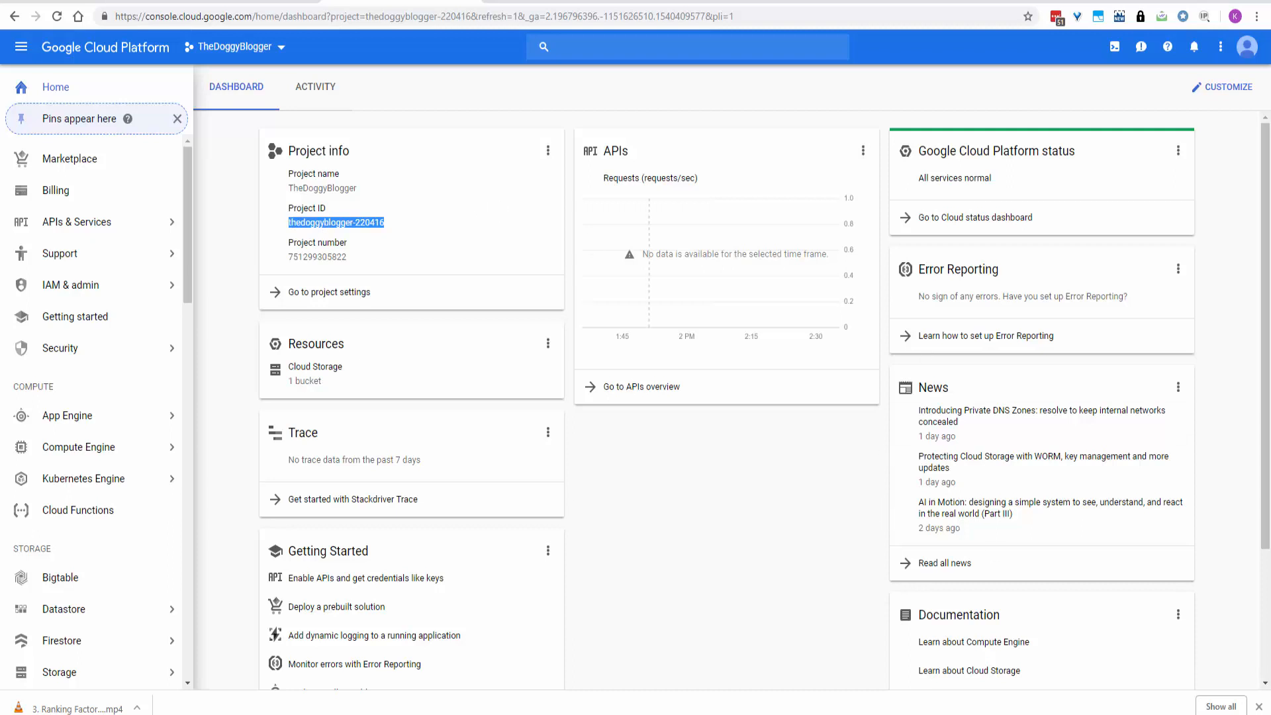
{"action": "key", "text": "alt+Tab"}
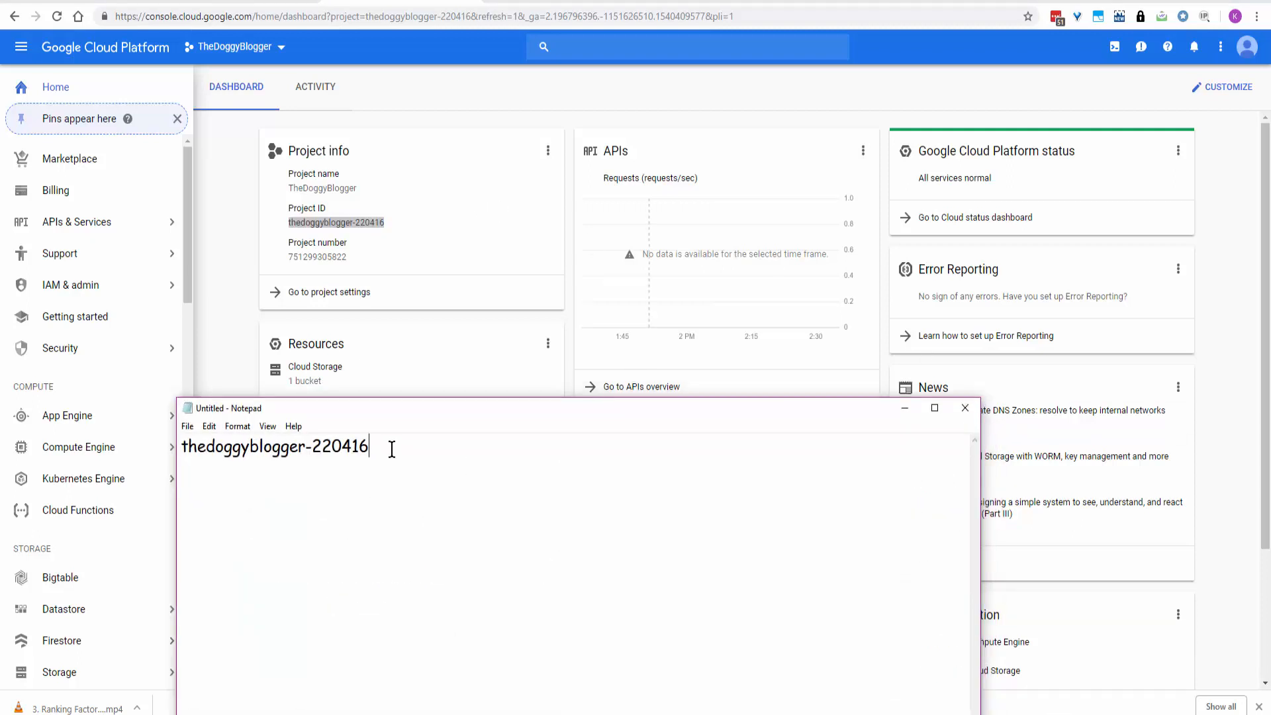
Copy the full project ID in the Notepad document and delete it there, leaving the document empty.
{"action": "left_click_drag", "start_coordinate": [391, 448], "coordinate": [167, 441]}
{"action": "key", "text": "ctrl+c"}
{"action": "left_click", "coordinate": [149, 447]}
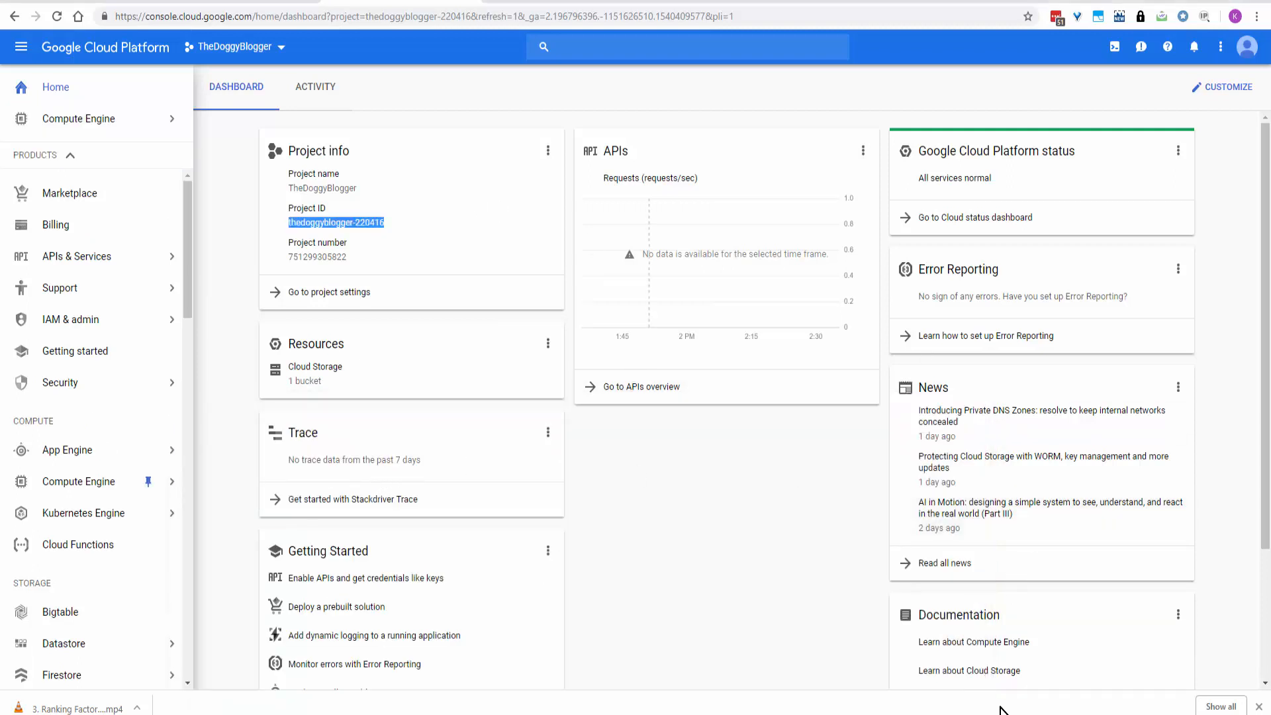
{"action": "key", "text": "alt+Tab"}
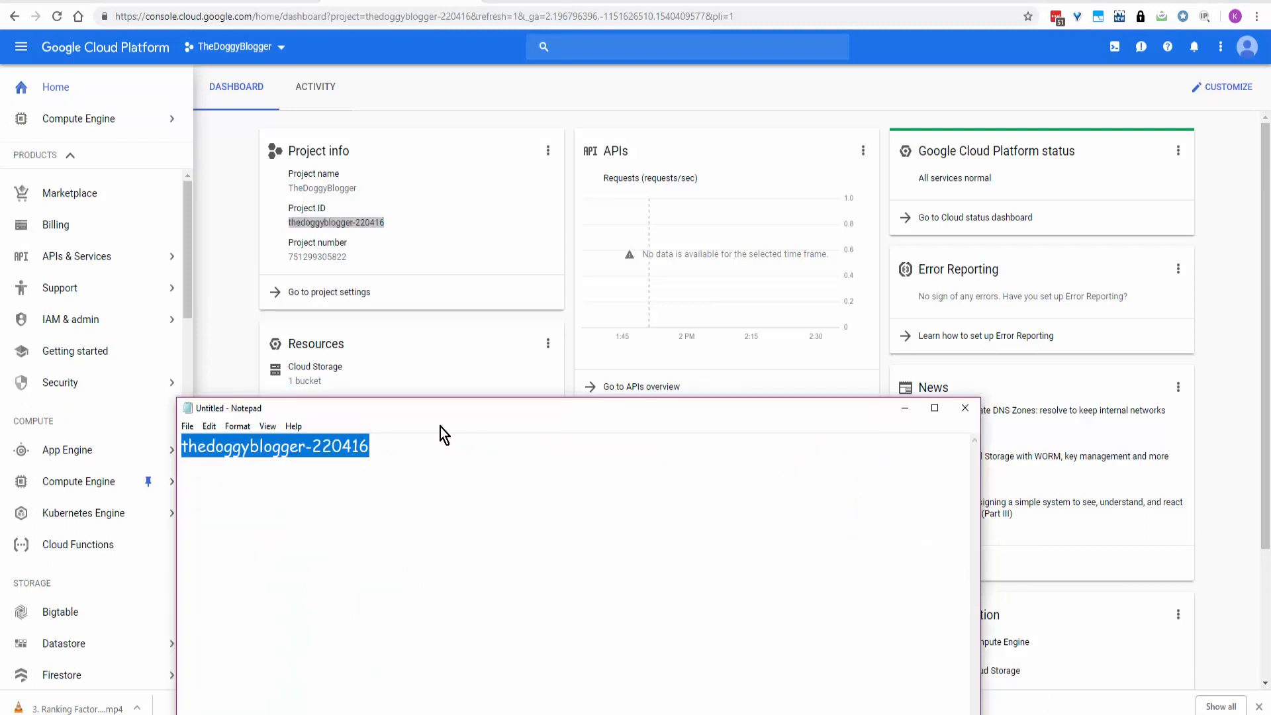
{"action": "key", "text": "BackSpace"}
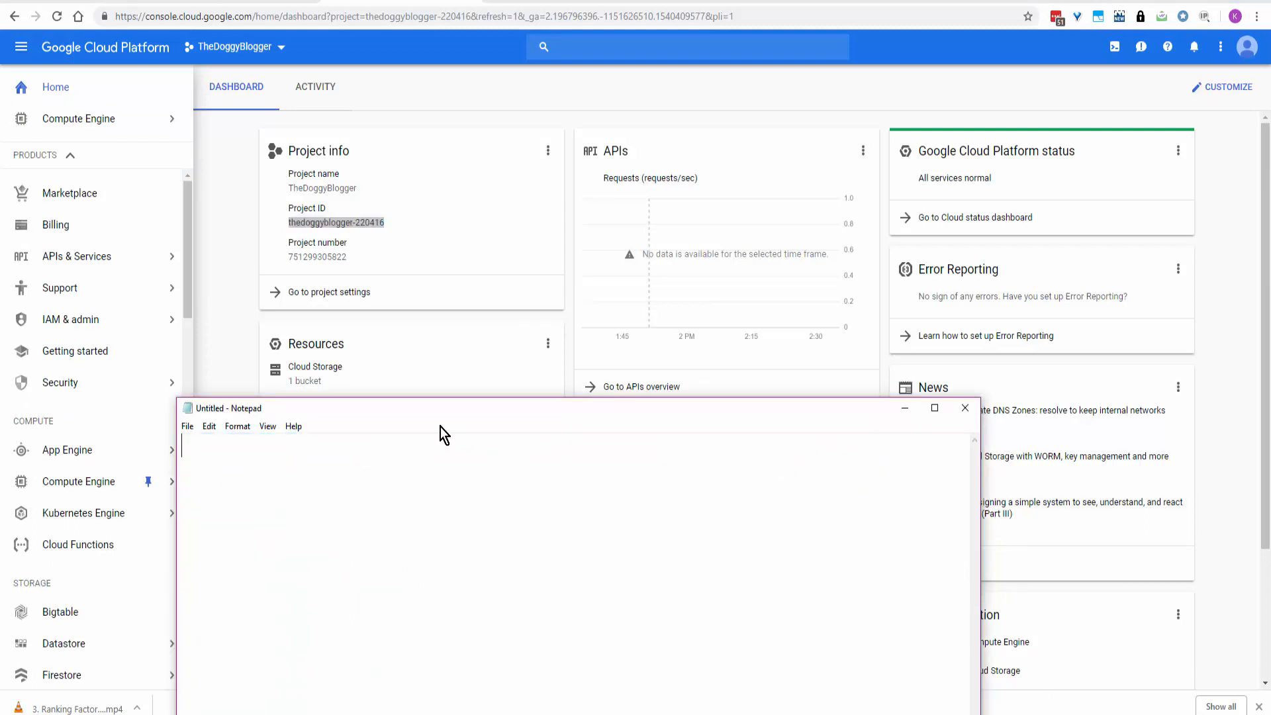
Paste the copied project ID back into the empty Notepad document and minimize Notepad.
{"action": "key", "text": "ctrl+v"}
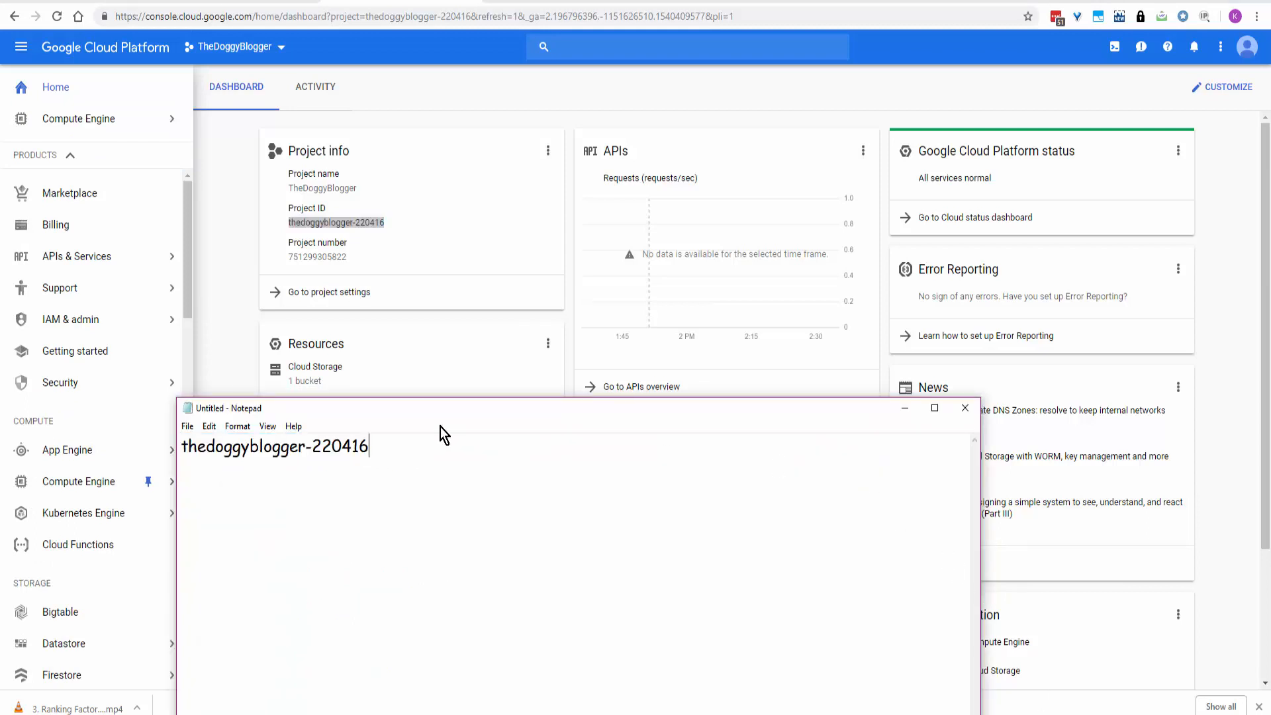
{"action": "left_click", "coordinate": [904, 409]}
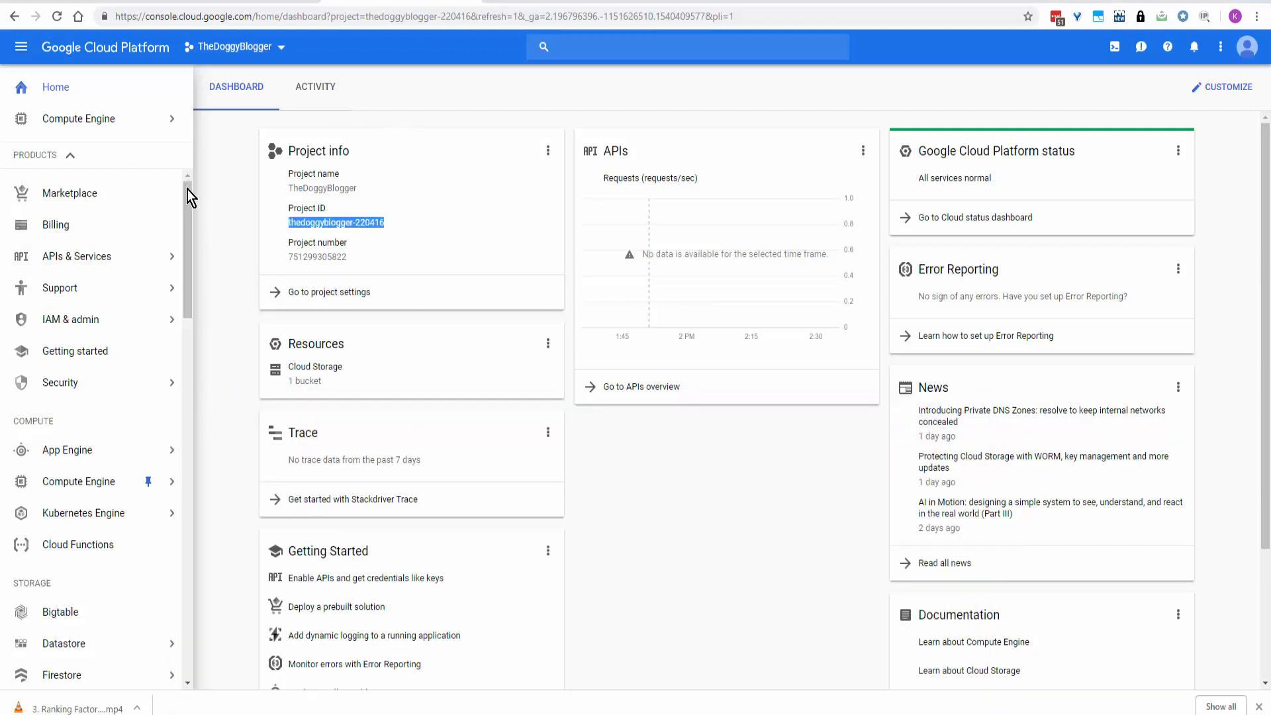
Delete the dogtrainingsecrets bucket from the project's Storage section.
{"action": "left_click_drag", "start_coordinate": [188, 205], "coordinate": [185, 282]}
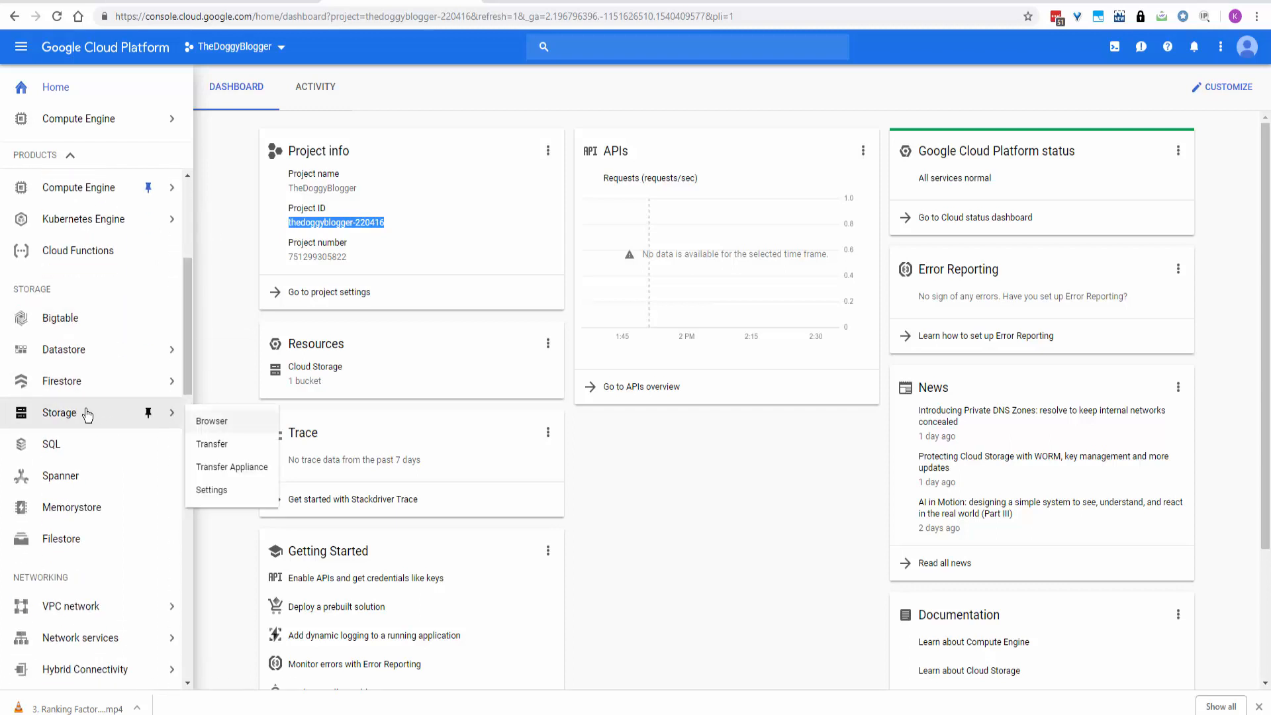
{"action": "left_click", "coordinate": [86, 414]}
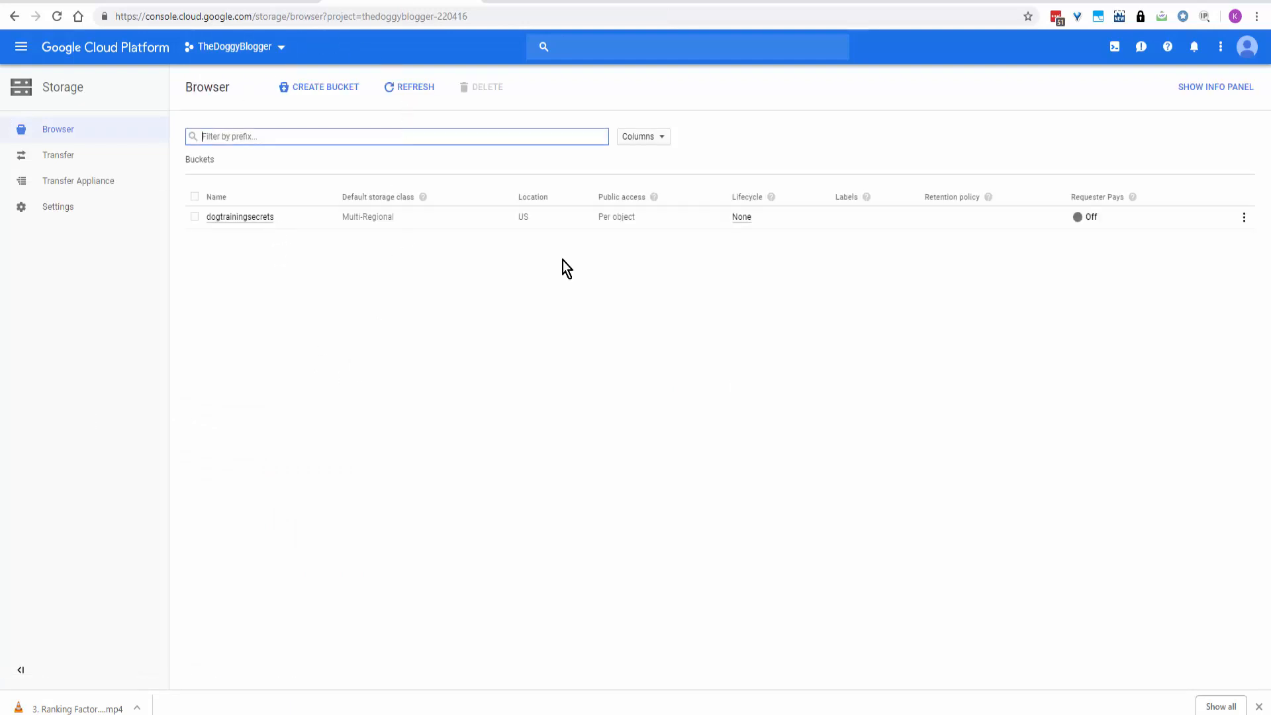
{"action": "left_click", "coordinate": [1244, 219]}
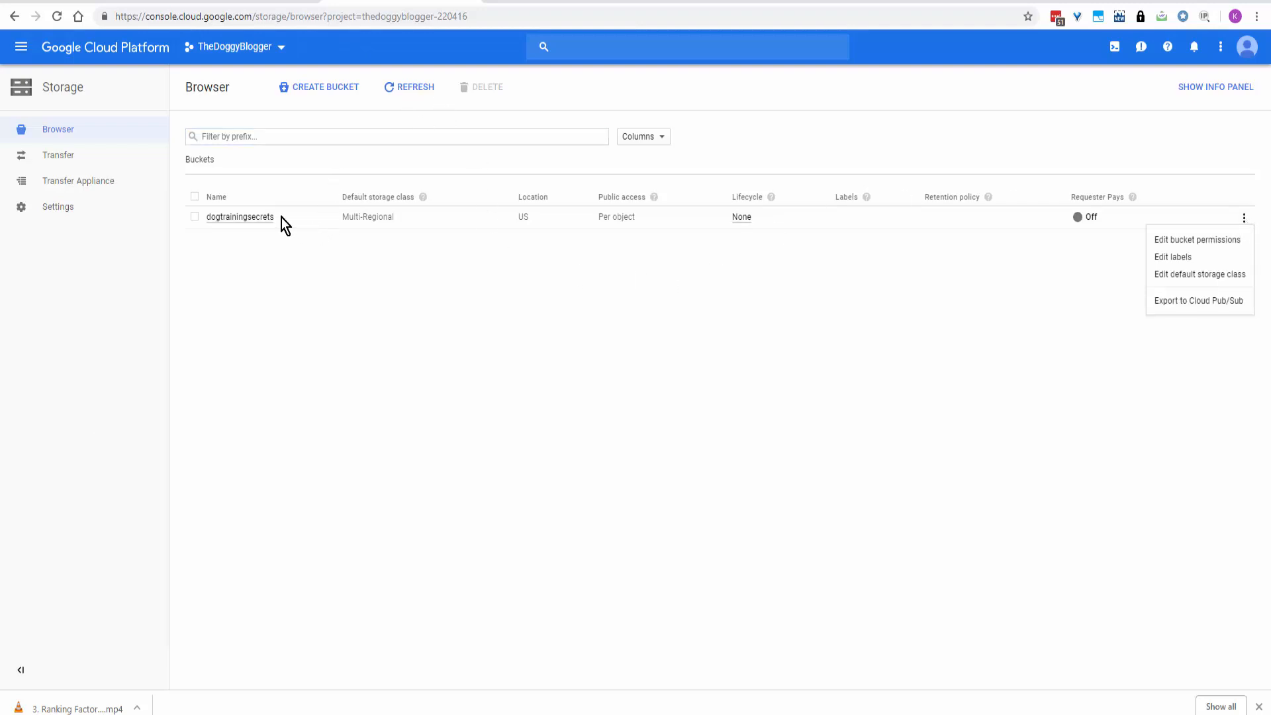
{"action": "left_click", "coordinate": [194, 216]}
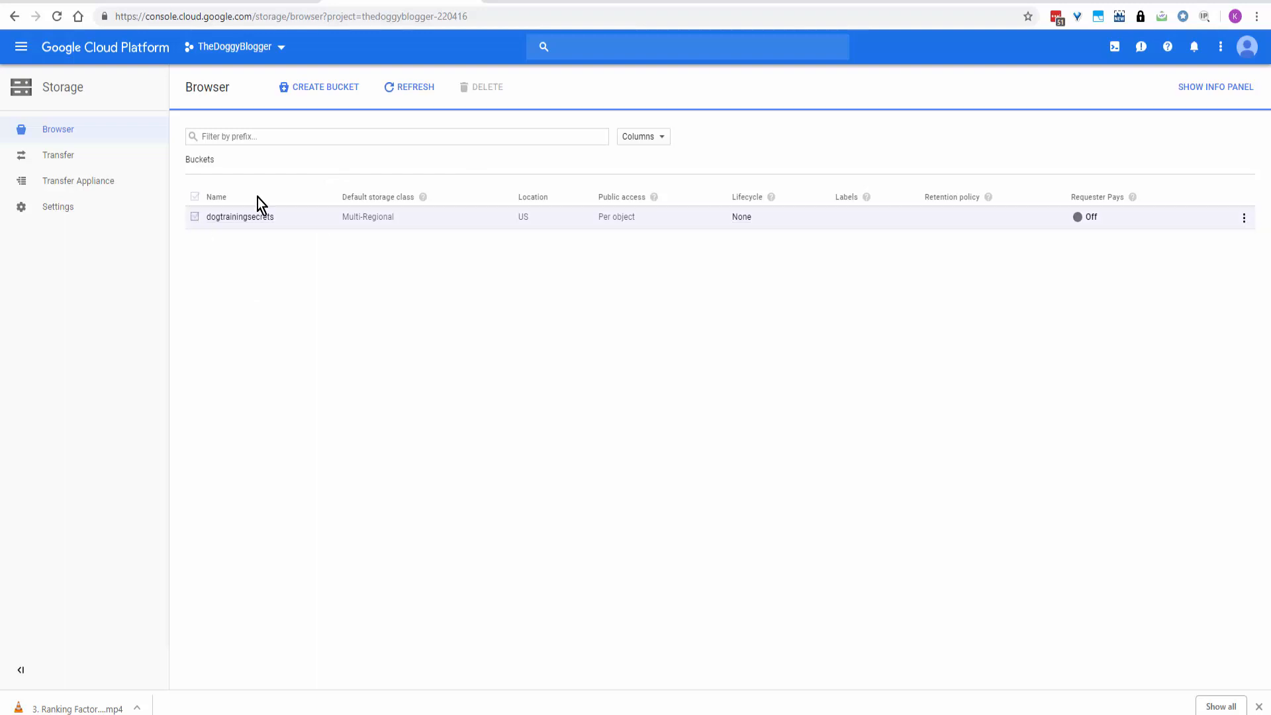
{"action": "left_click", "coordinate": [482, 89]}
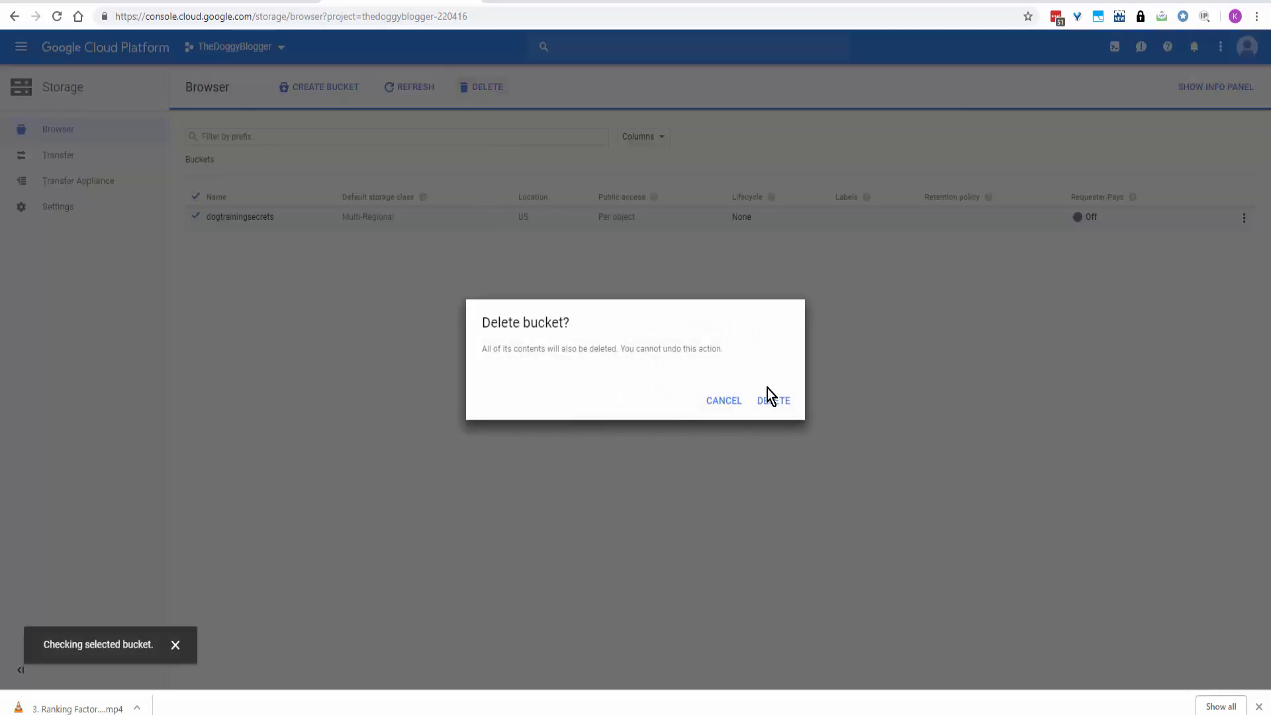
{"action": "left_click", "coordinate": [771, 398]}
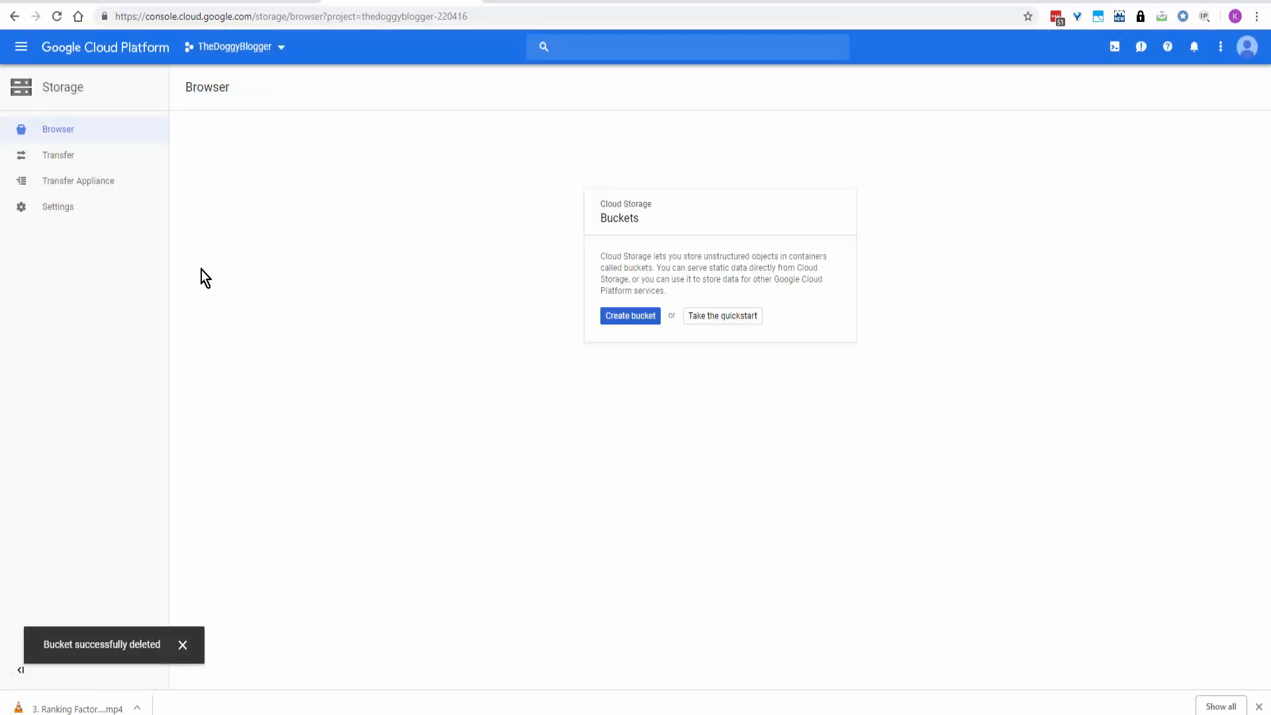
Start a new storage bucket and name it dog_training_secrets.
{"action": "left_click", "coordinate": [631, 316]}
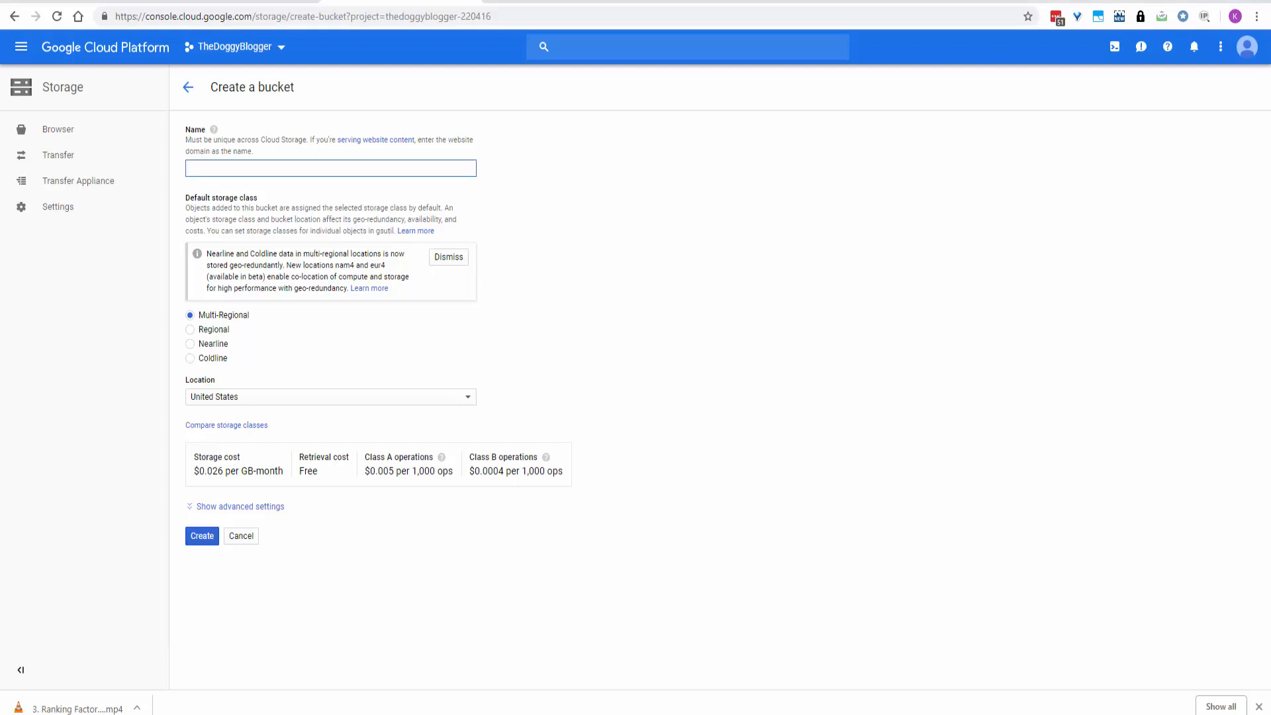
{"action": "left_click", "coordinate": [1151, 714]}
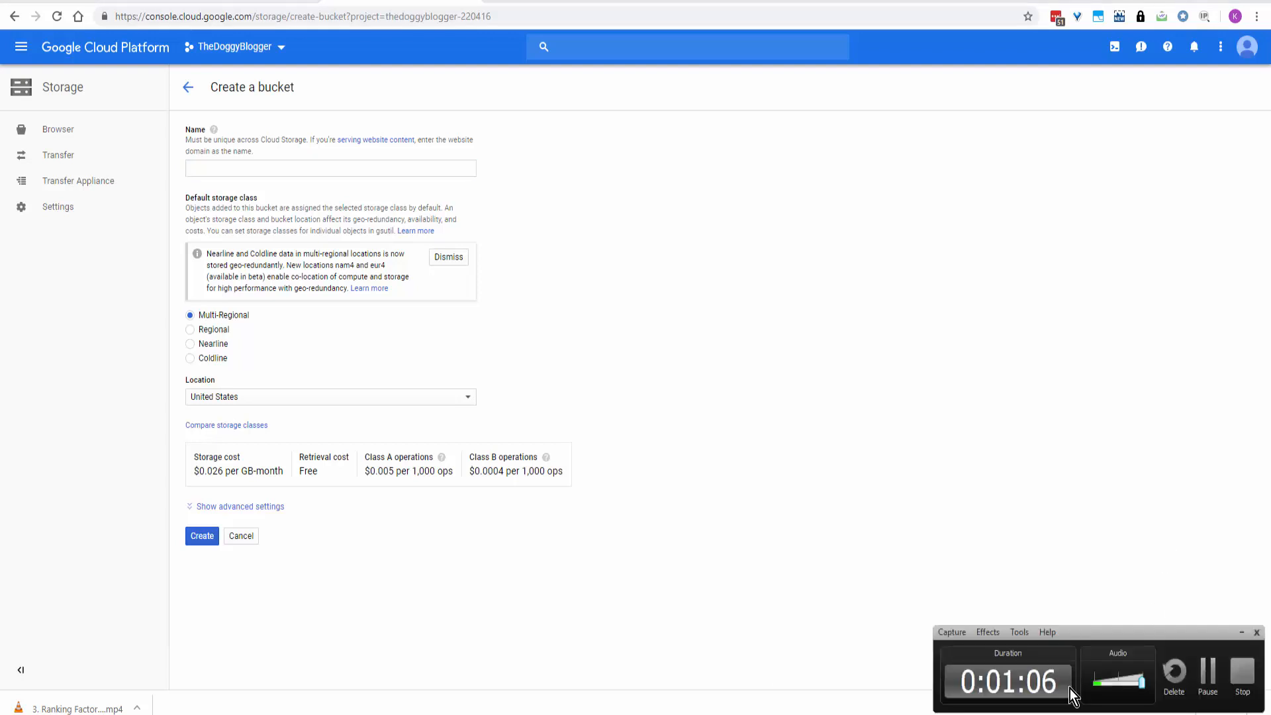
{"action": "left_click", "coordinate": [1207, 676]}
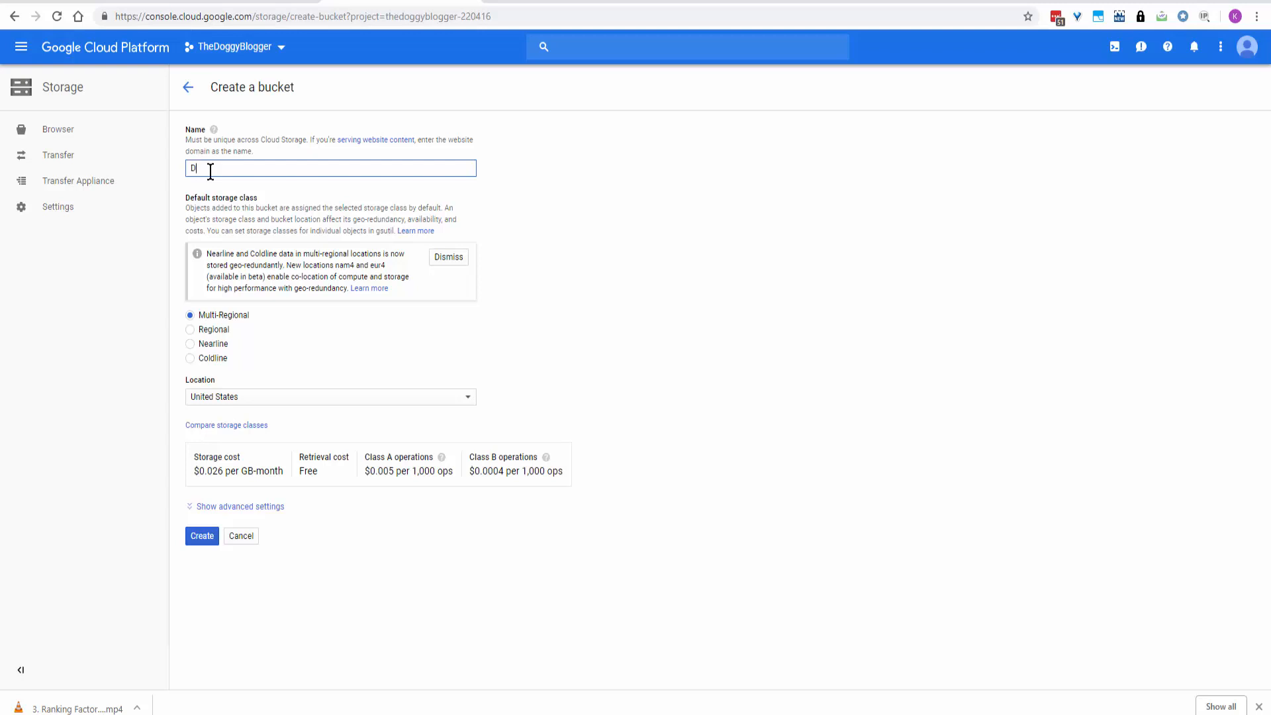
{"action": "type", "text": "o"}
{"action": "key", "text": "BackSpace"}
{"action": "type", "text": "do"}
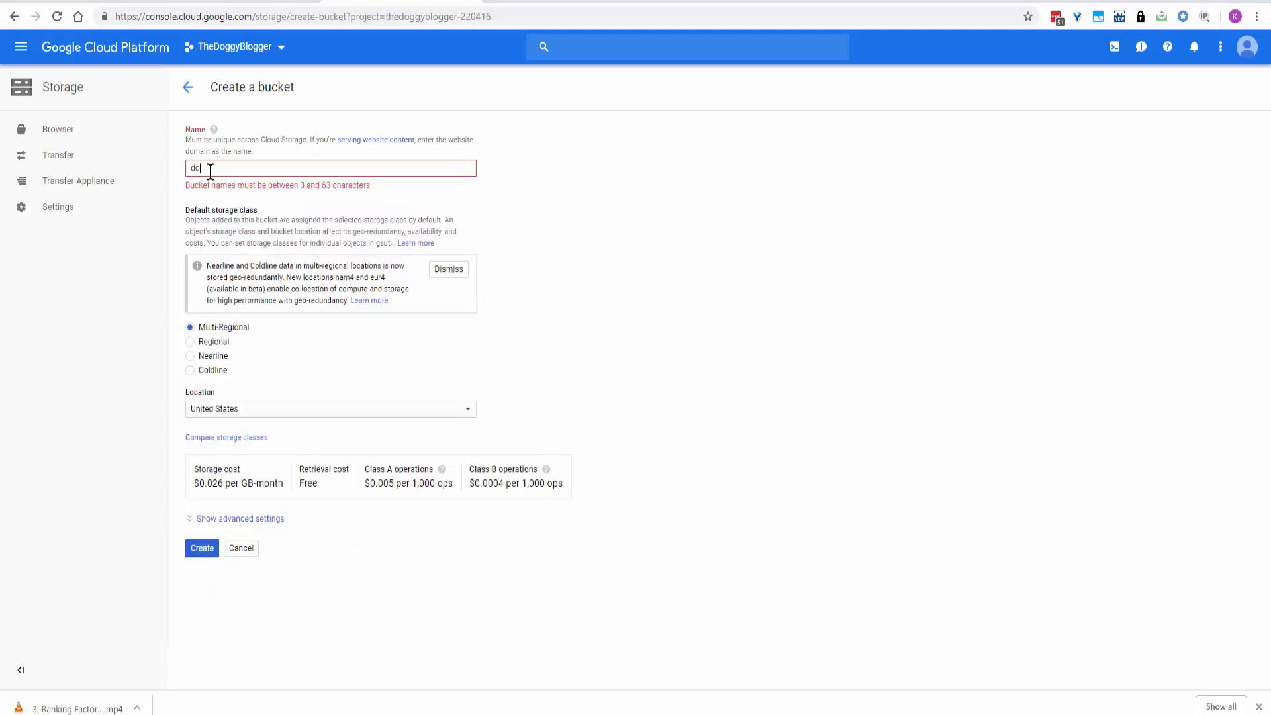
{"action": "type", "text": "g"}
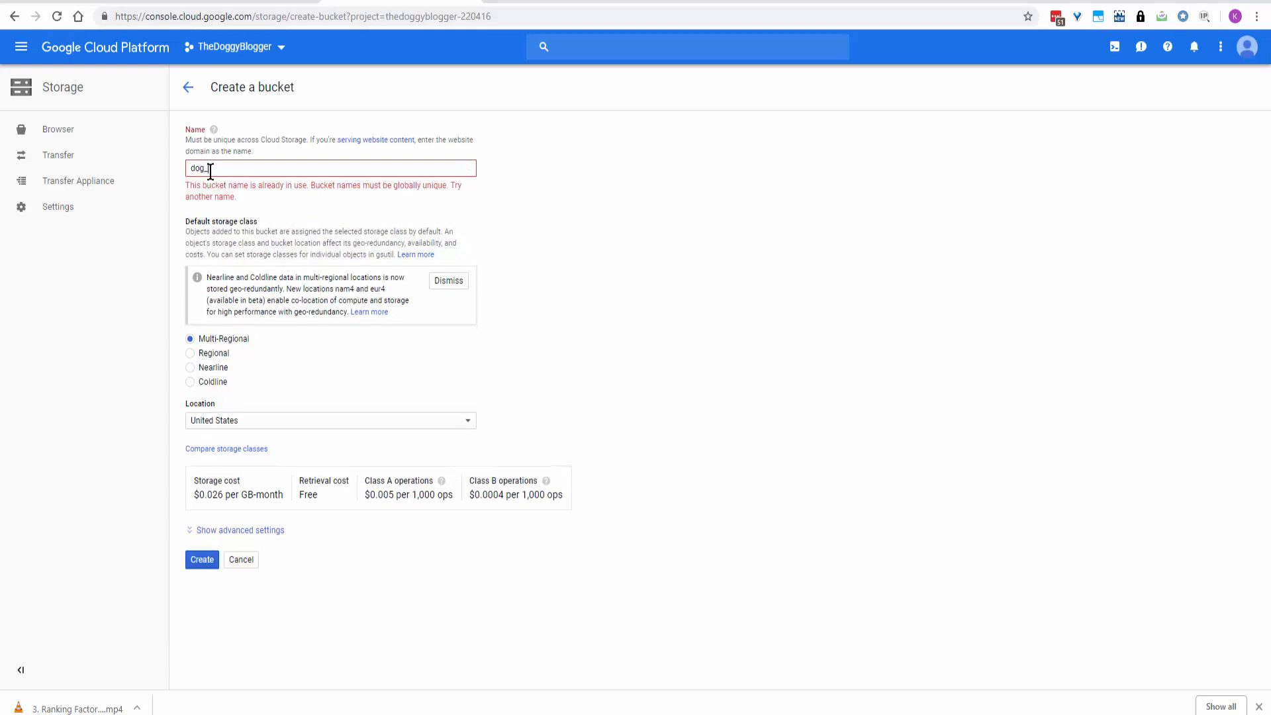
{"action": "type", "text": "_trai"}
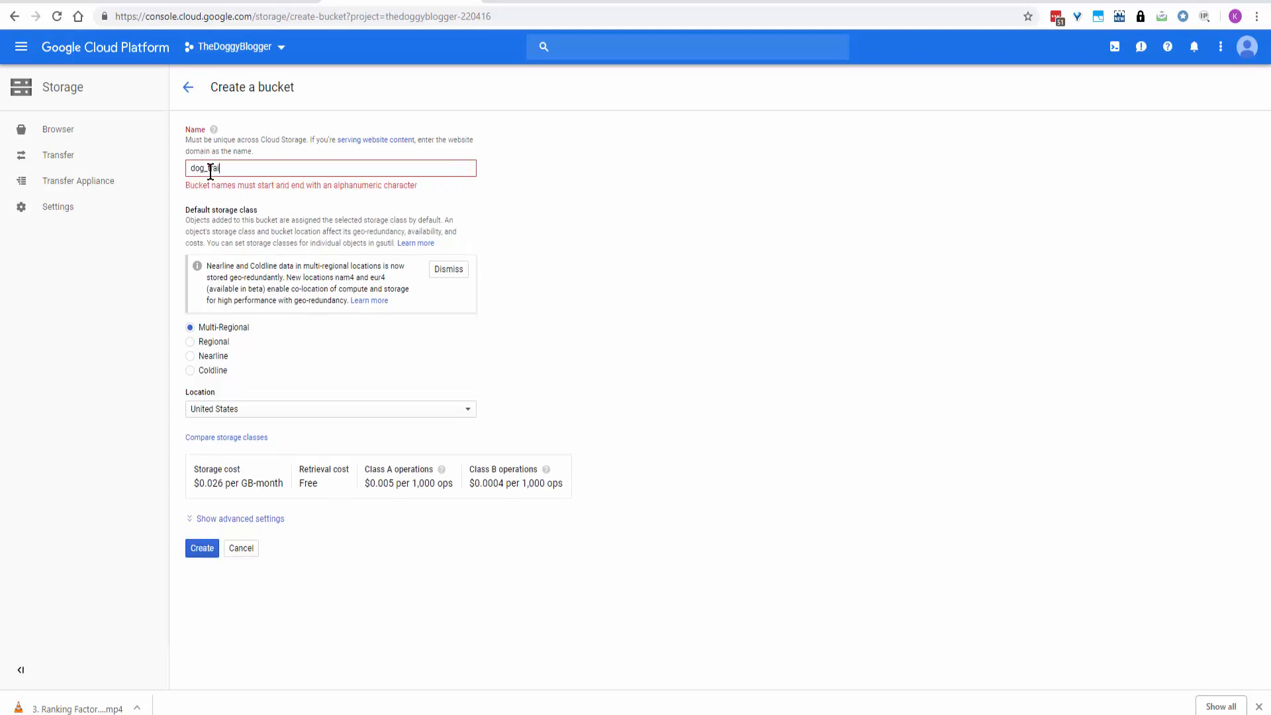
{"action": "type", "text": "ning_"}
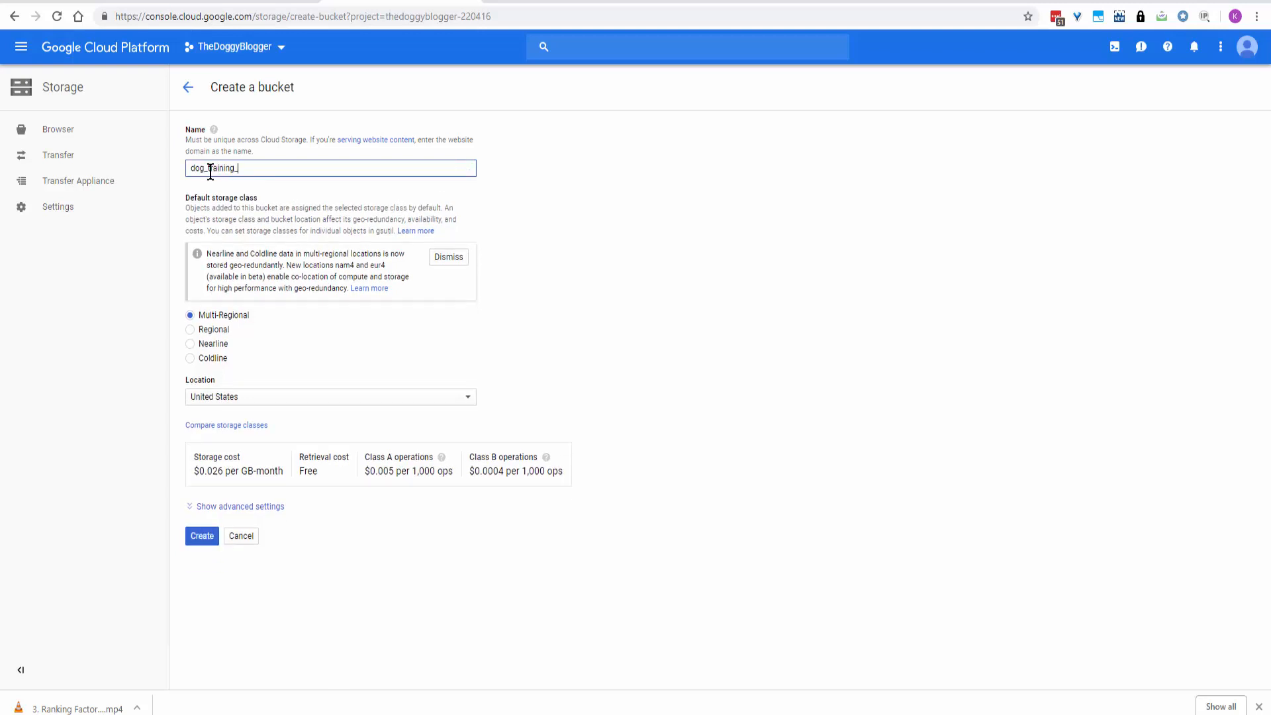
{"action": "type", "text": "secrets"}
Expand the bucket's advanced settings and create the bucket, keeping the default options.
{"action": "left_click", "coordinate": [192, 511]}
{"action": "scroll", "coordinate": [437, 558], "scroll_direction": "down", "scroll_amount": 1}
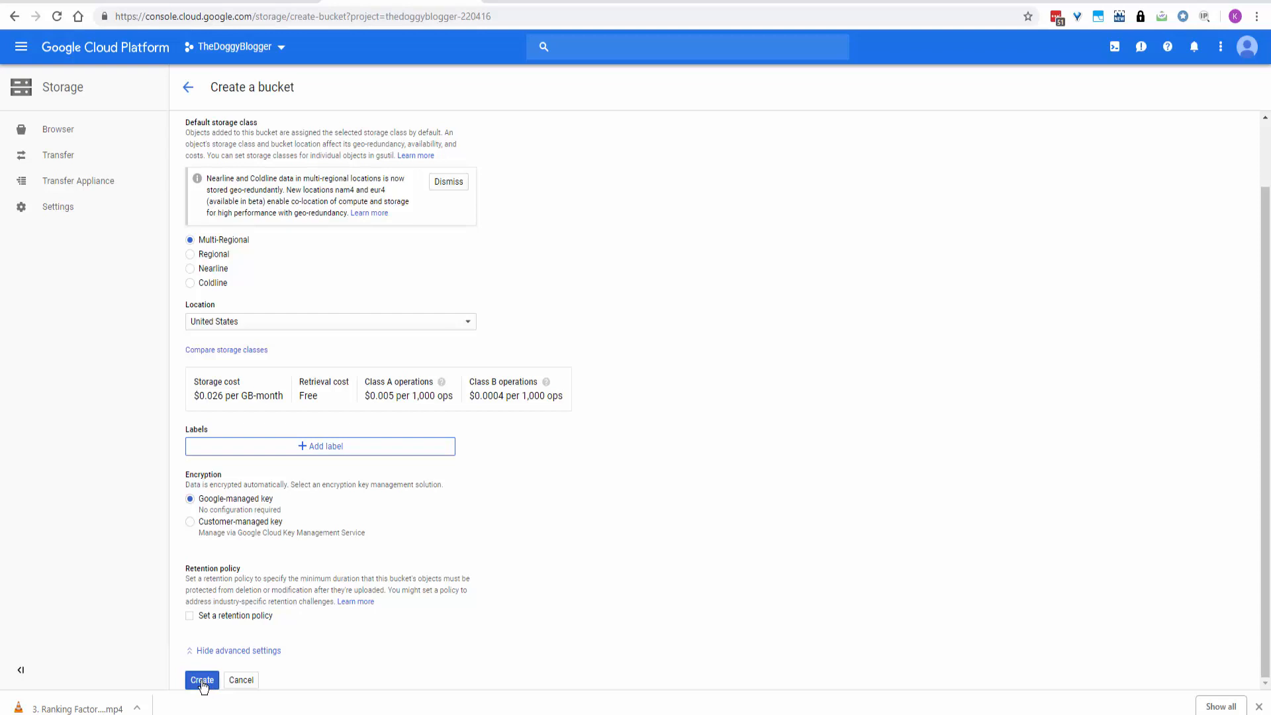
{"action": "left_click", "coordinate": [202, 682]}
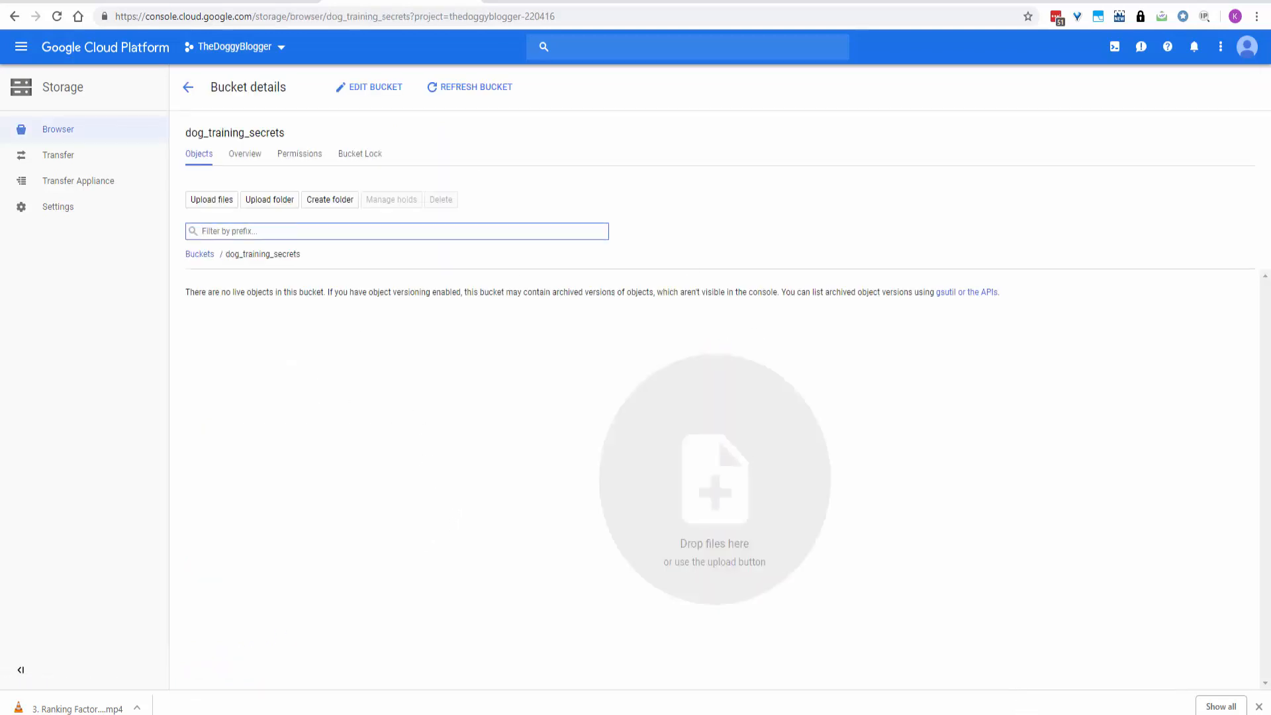
{"action": "left_click", "coordinate": [1072, 714]}
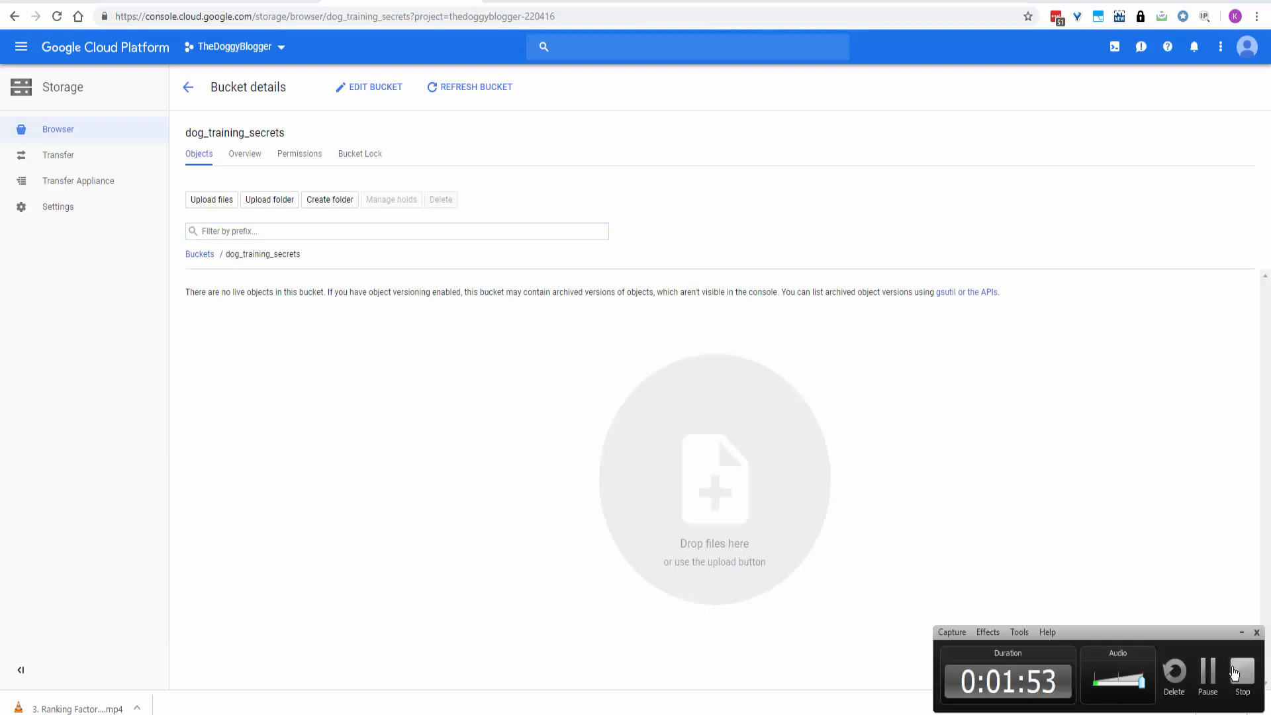
{"action": "left_click", "coordinate": [1206, 672]}
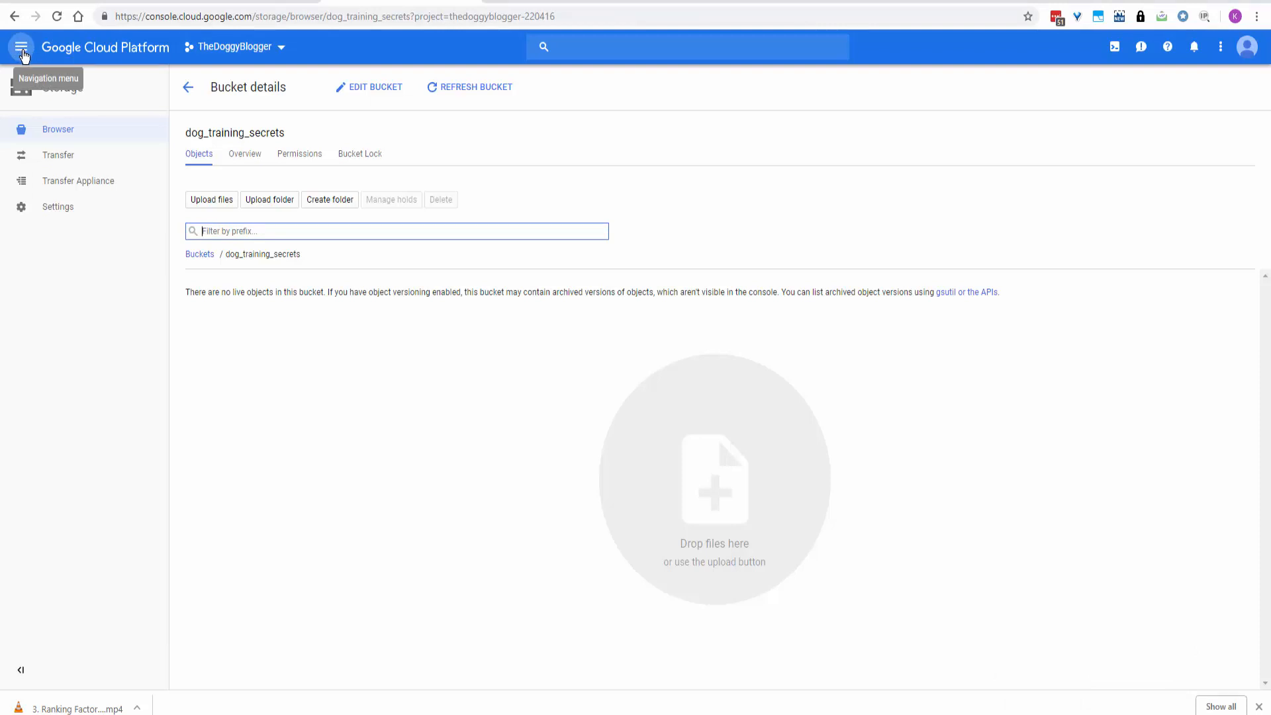
Go to the project's Service accounts page under IAM & admin.
{"action": "left_click", "coordinate": [23, 52]}
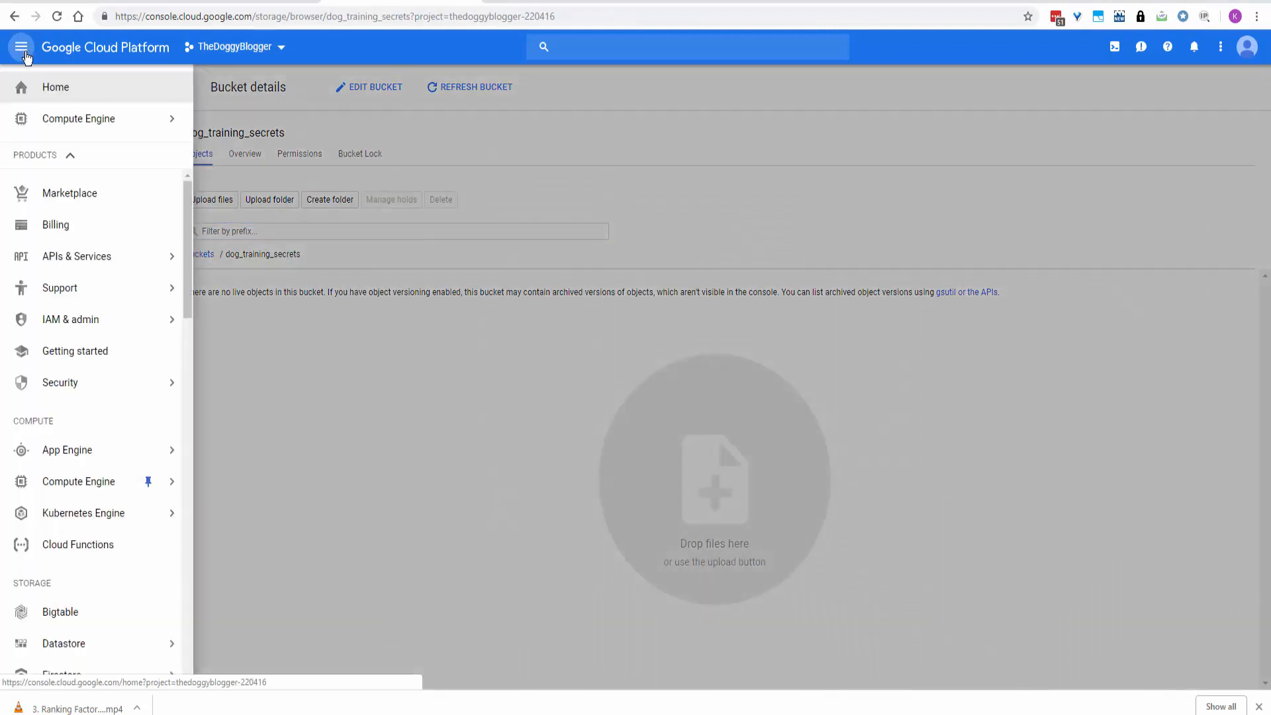
{"action": "mouse_move", "coordinate": [109, 295]}
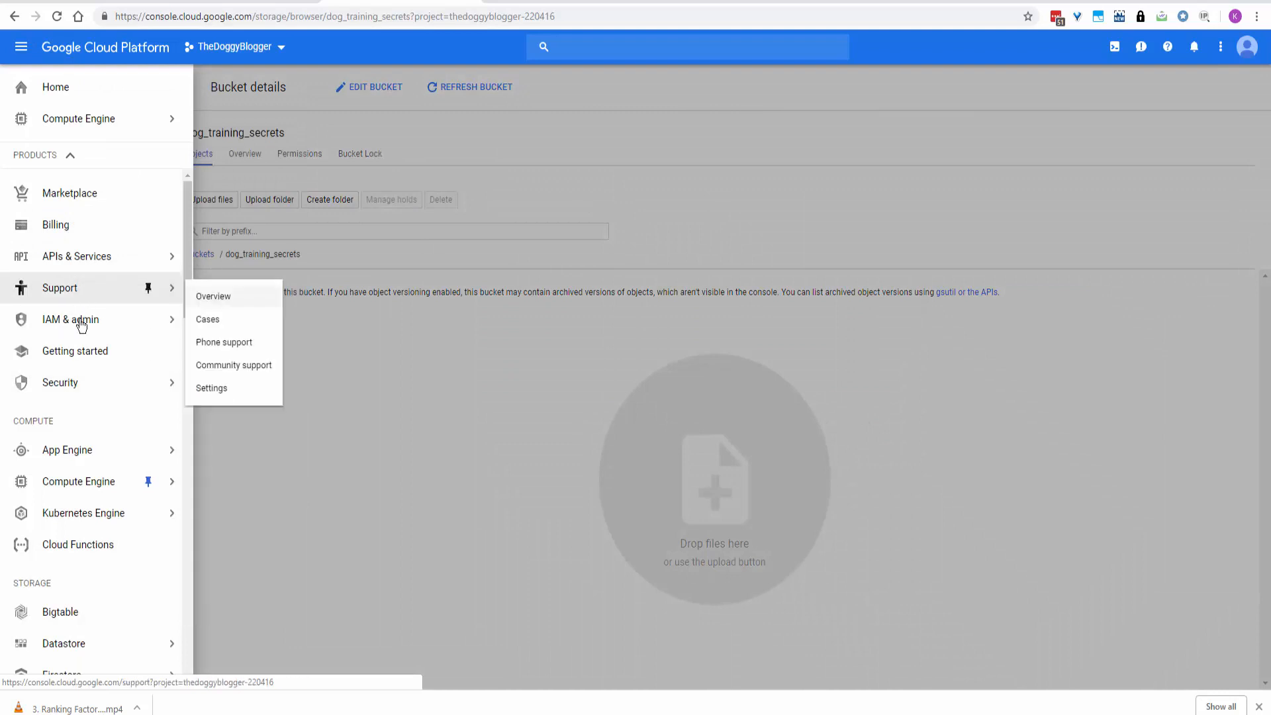
{"action": "mouse_move", "coordinate": [79, 327]}
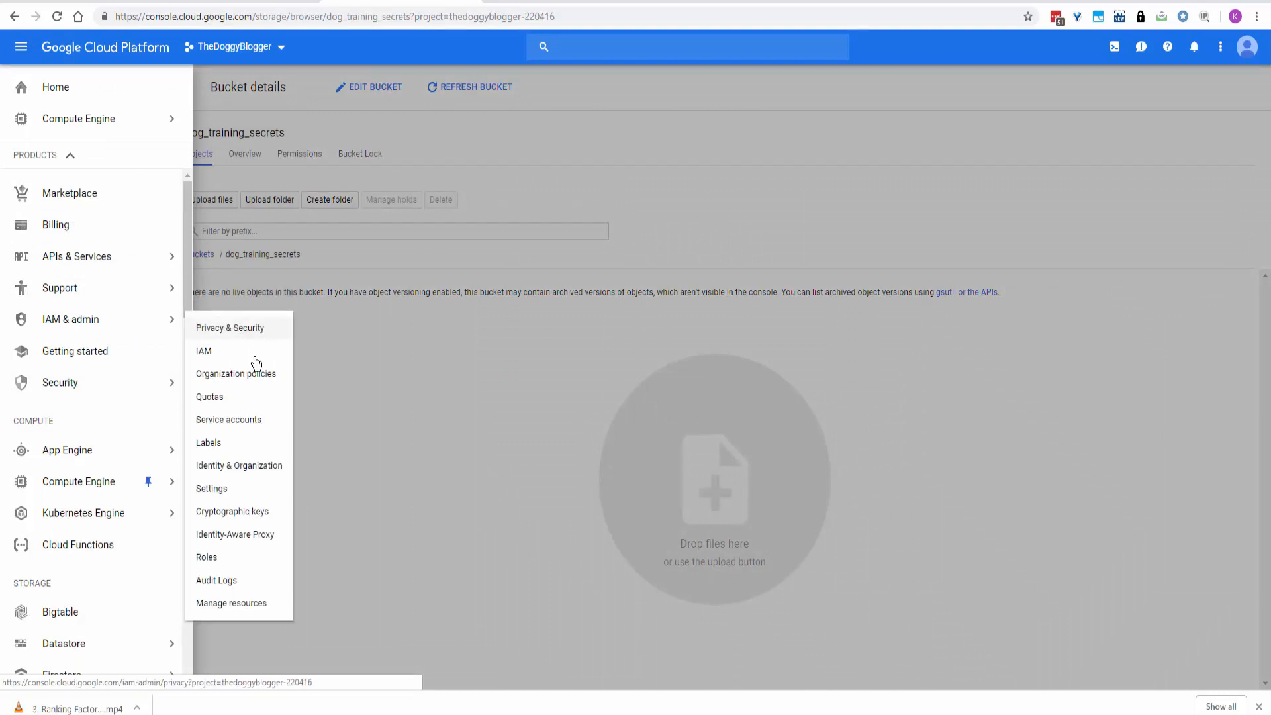
{"action": "left_click", "coordinate": [237, 422]}
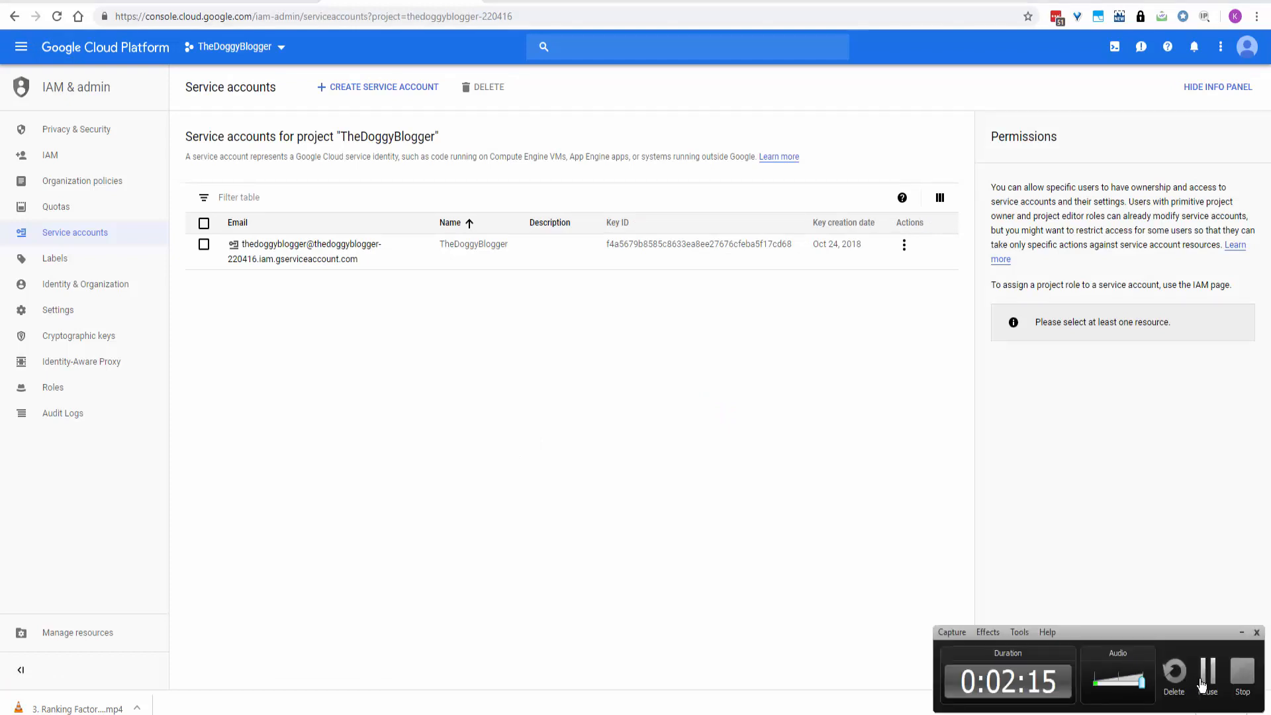
{"action": "left_click", "coordinate": [1206, 671]}
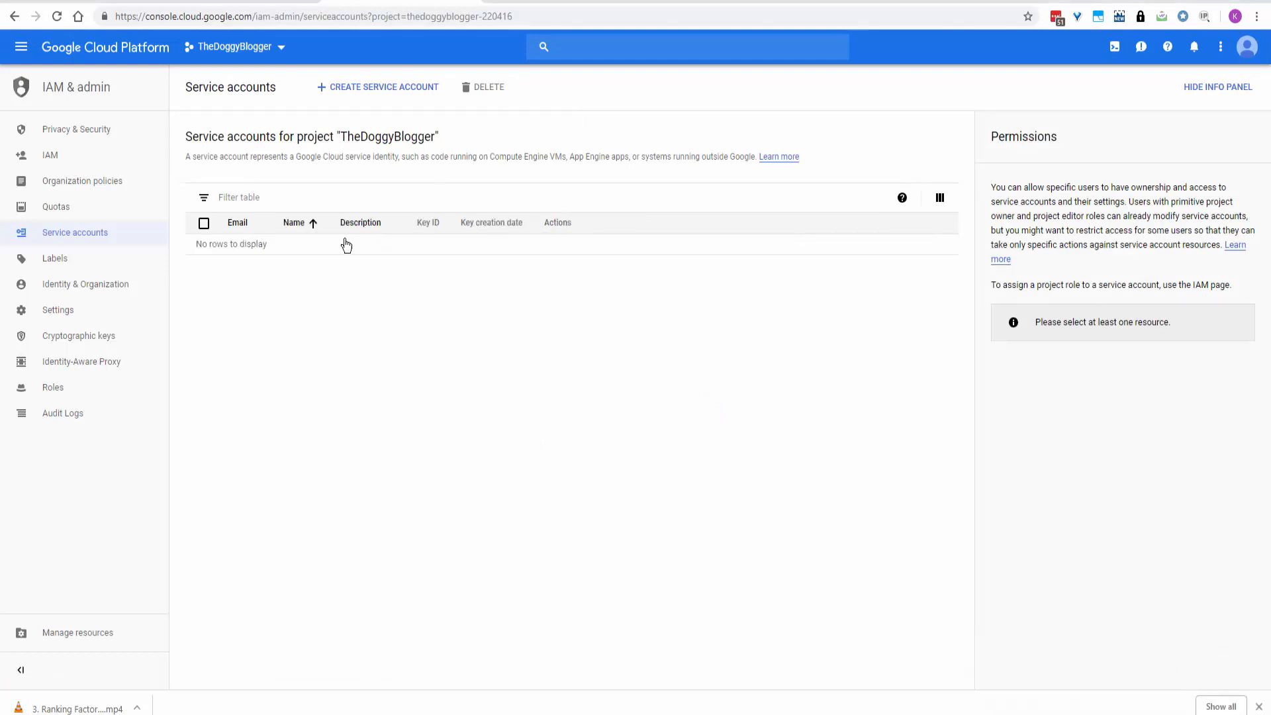
Create a service account named the_doggy_blogger, leaving its description empty.
{"action": "left_click", "coordinate": [388, 92]}
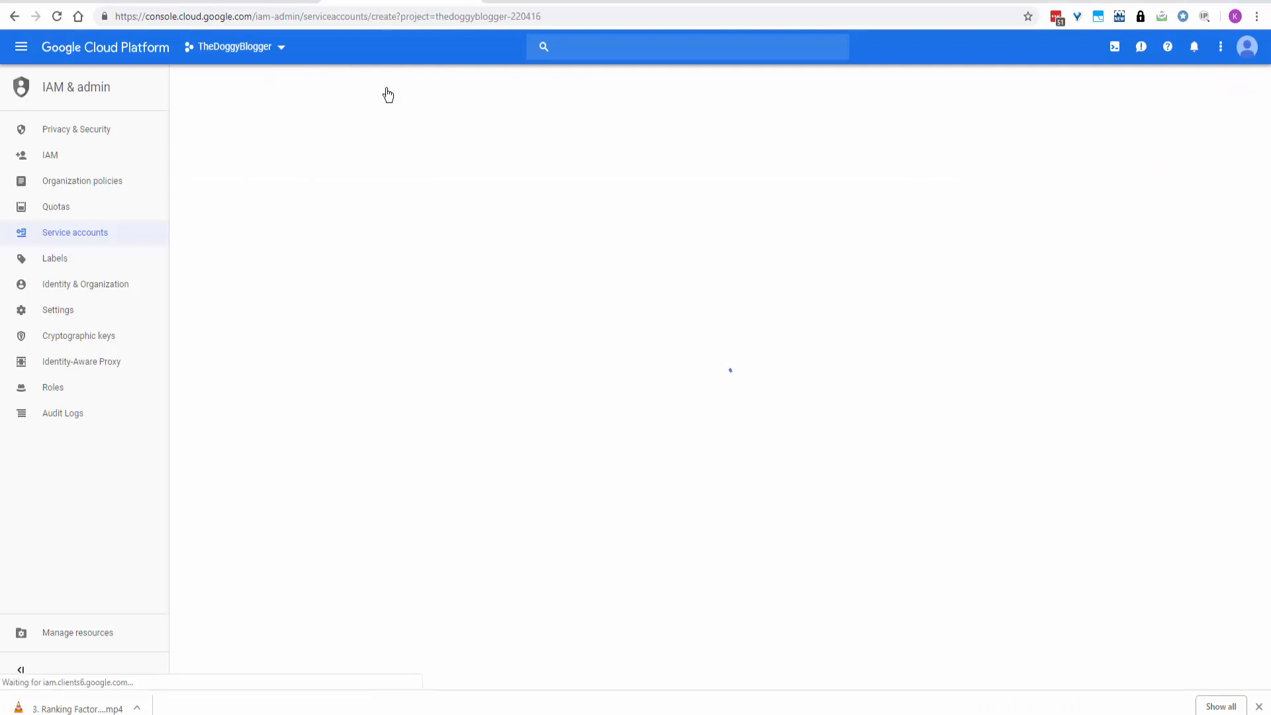
{"action": "left_click", "coordinate": [276, 218]}
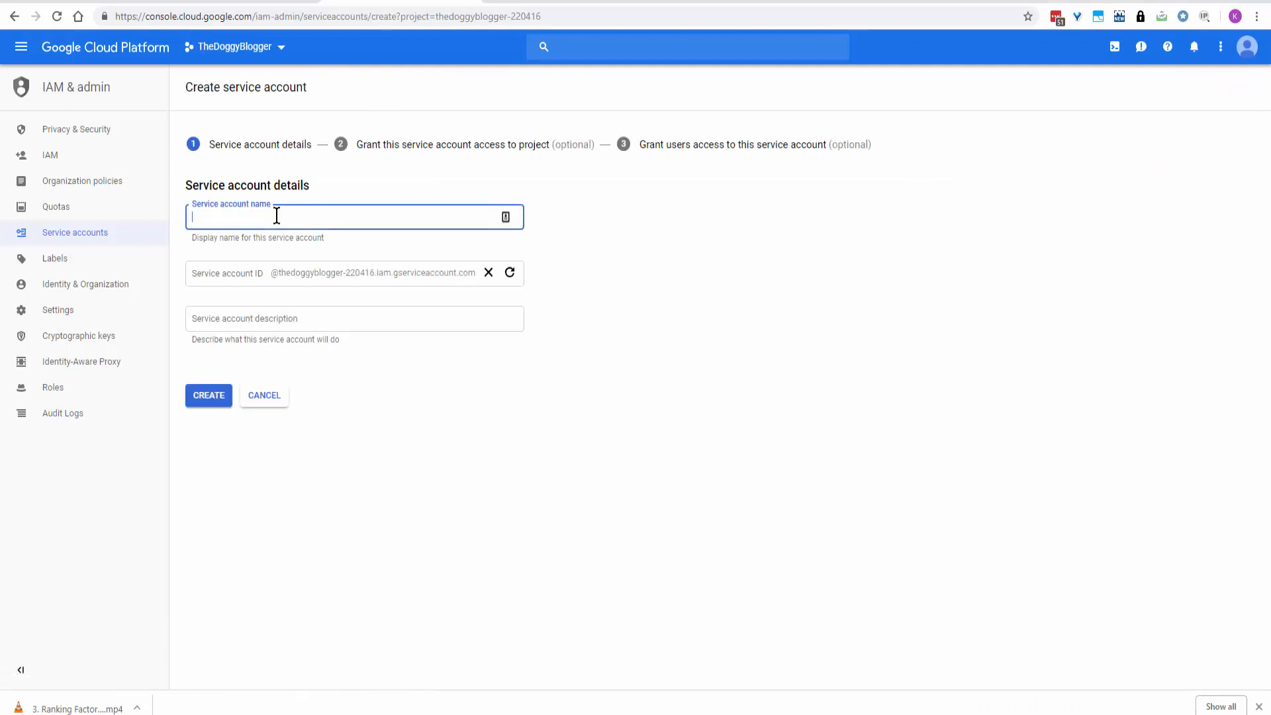
{"action": "type", "text": "the"}
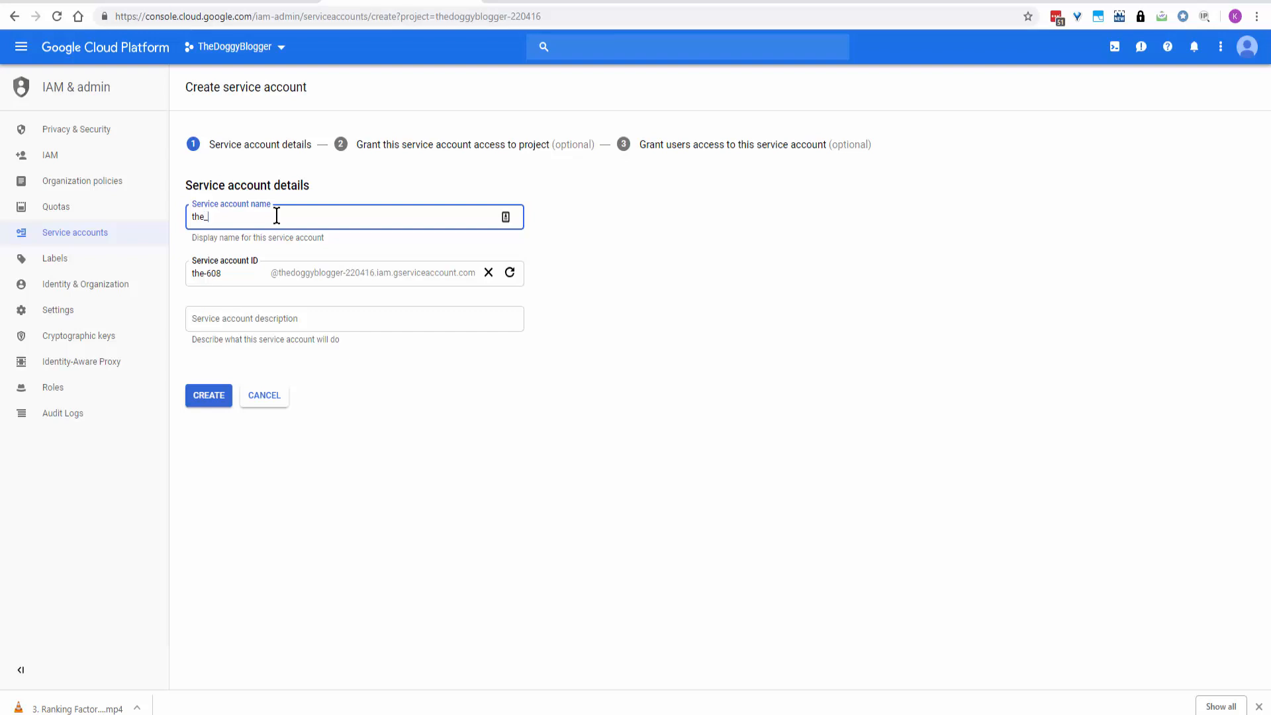
{"action": "type", "text": "_doggy_blogge"}
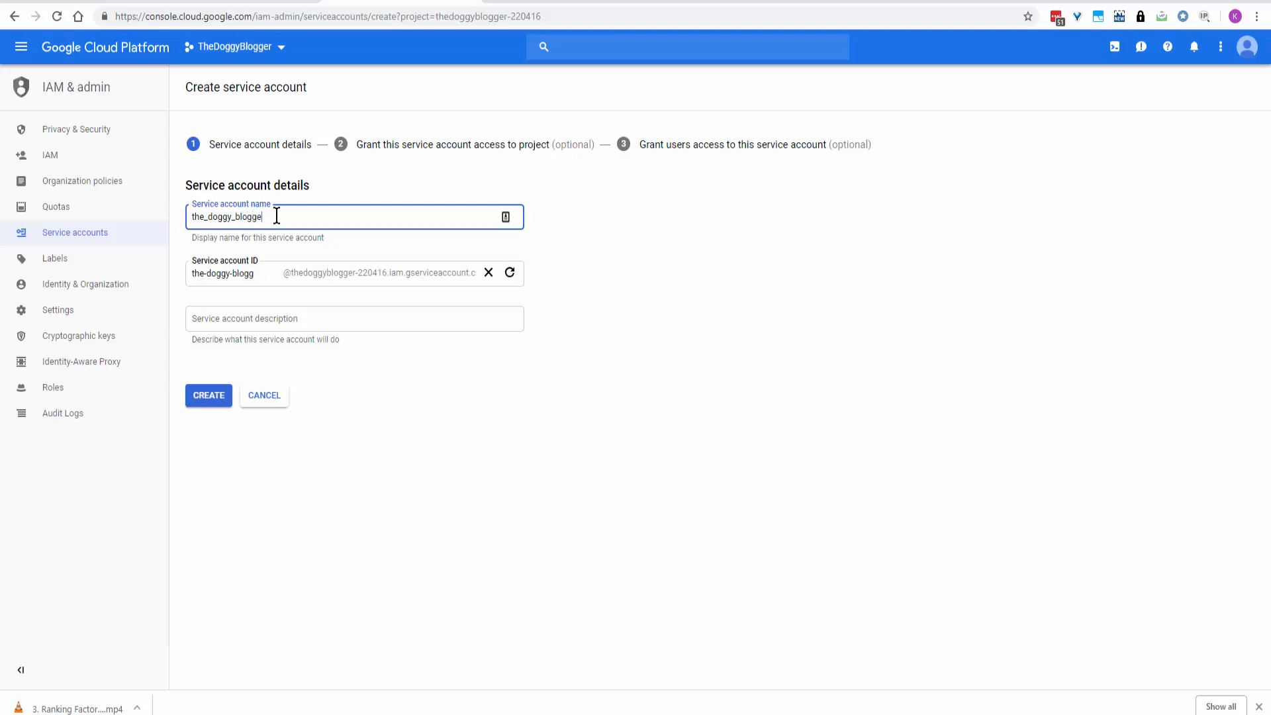
{"action": "type", "text": "r"}
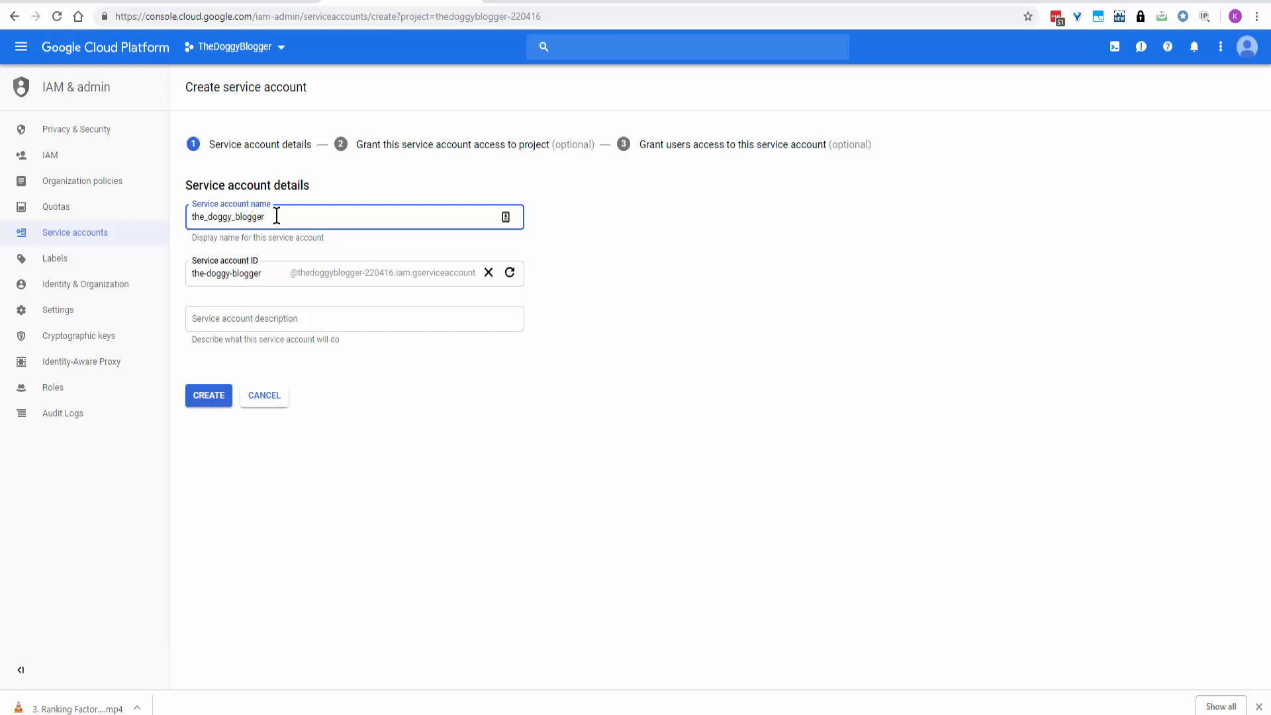
{"action": "left_click", "coordinate": [315, 314]}
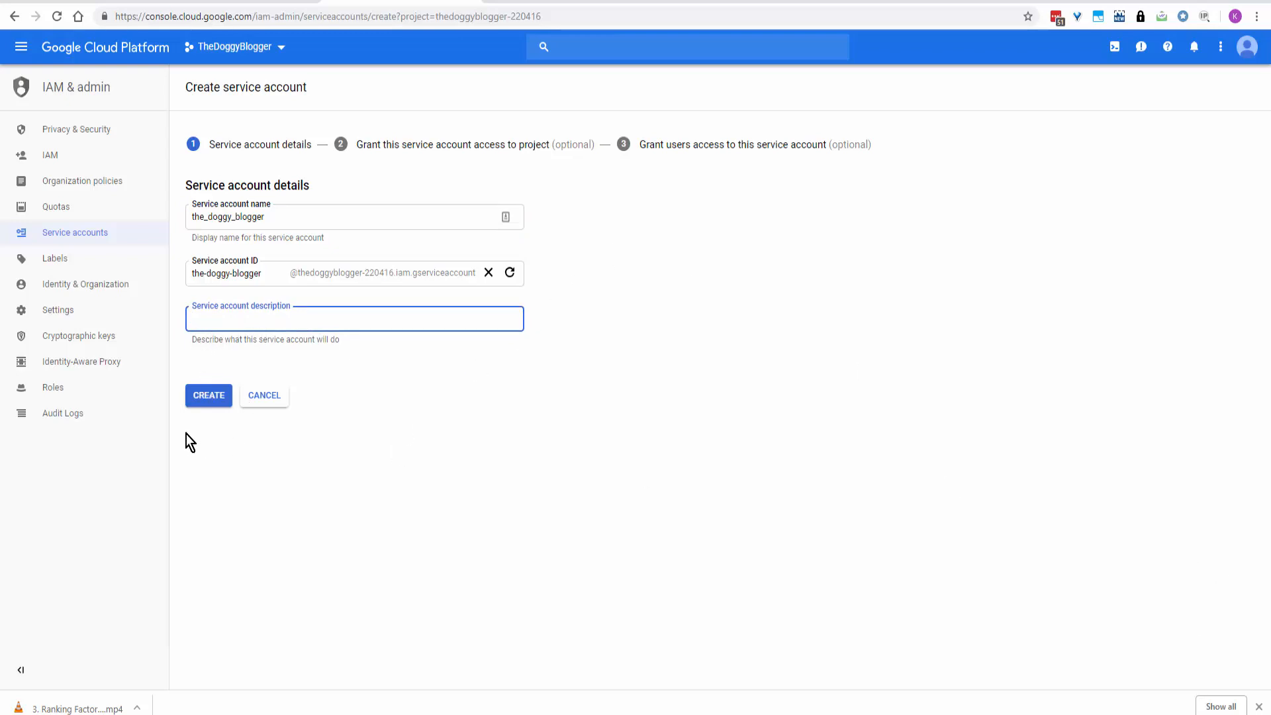
{"action": "left_click", "coordinate": [216, 406]}
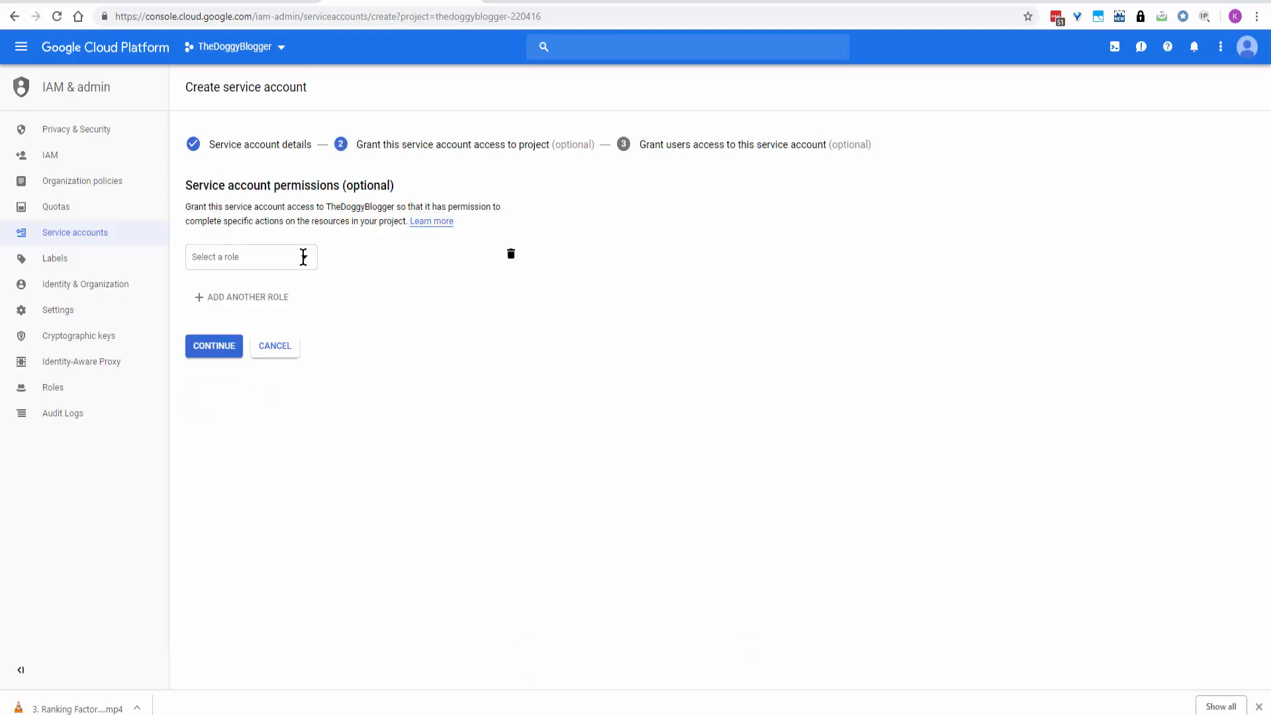
Grant the service account the project Editor role and continue to the user access stage.
{"action": "left_click", "coordinate": [305, 257]}
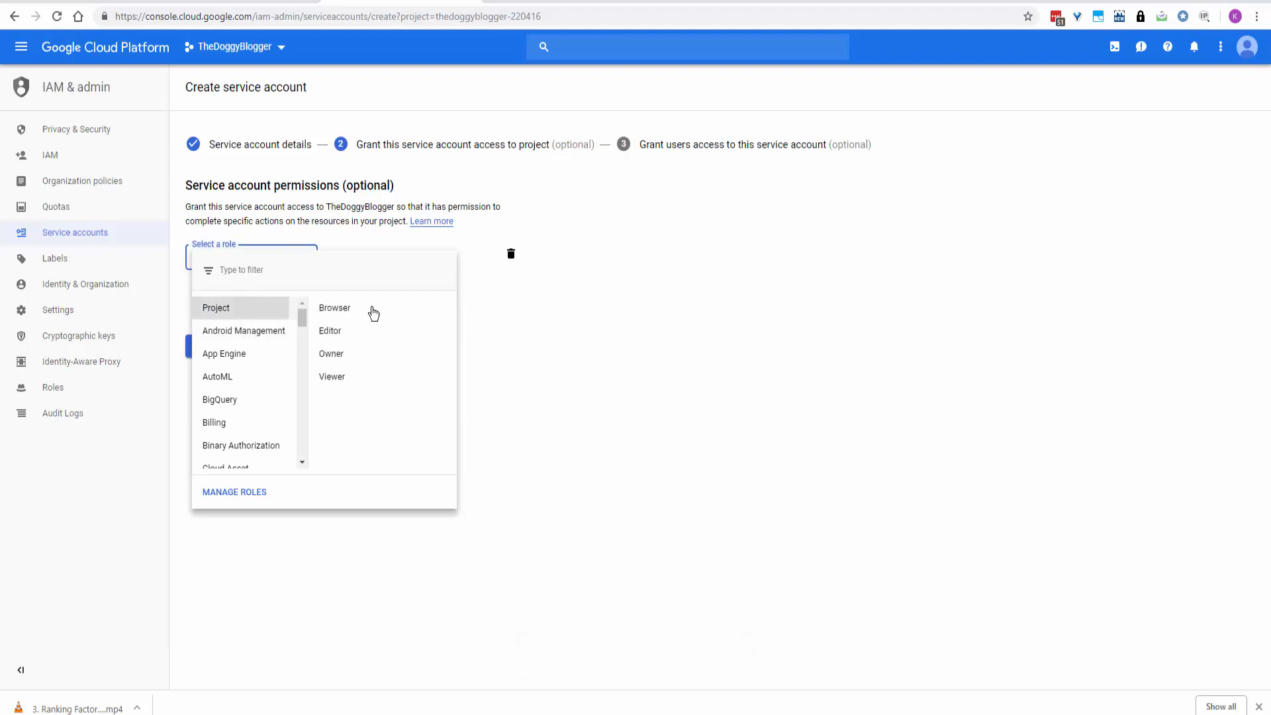
{"action": "left_click", "coordinate": [331, 331]}
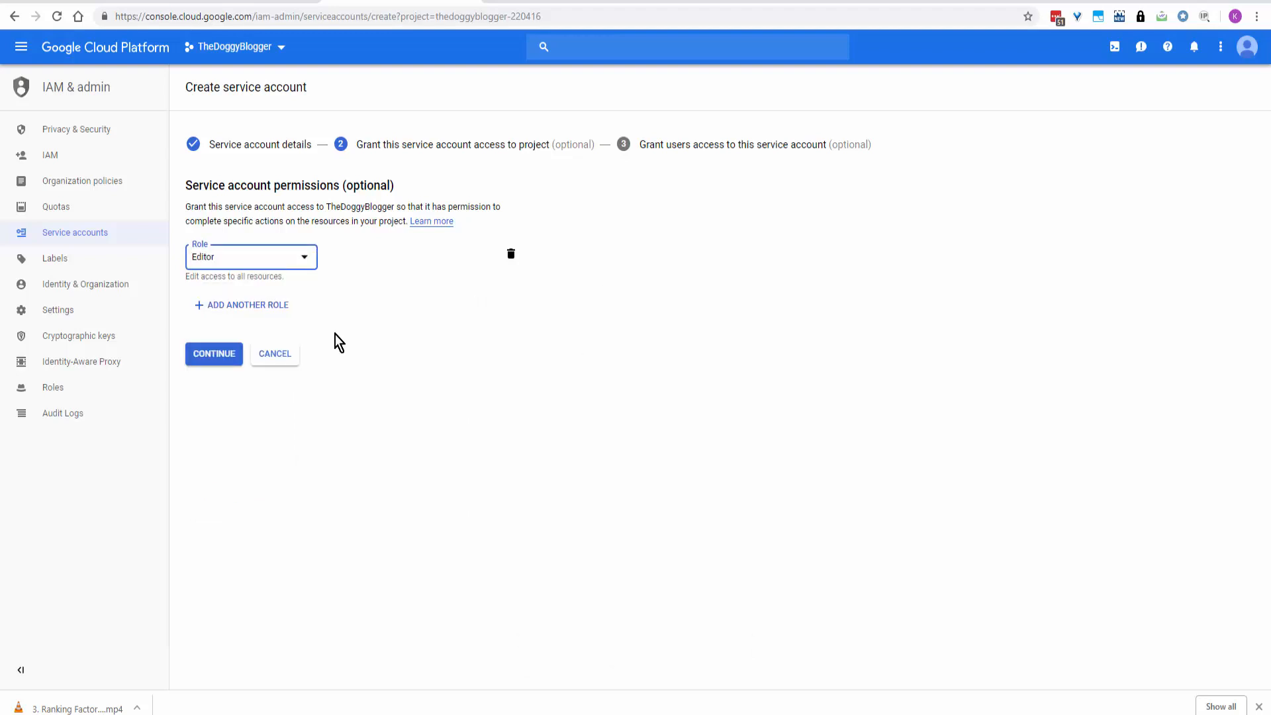
{"action": "left_click", "coordinate": [213, 356]}
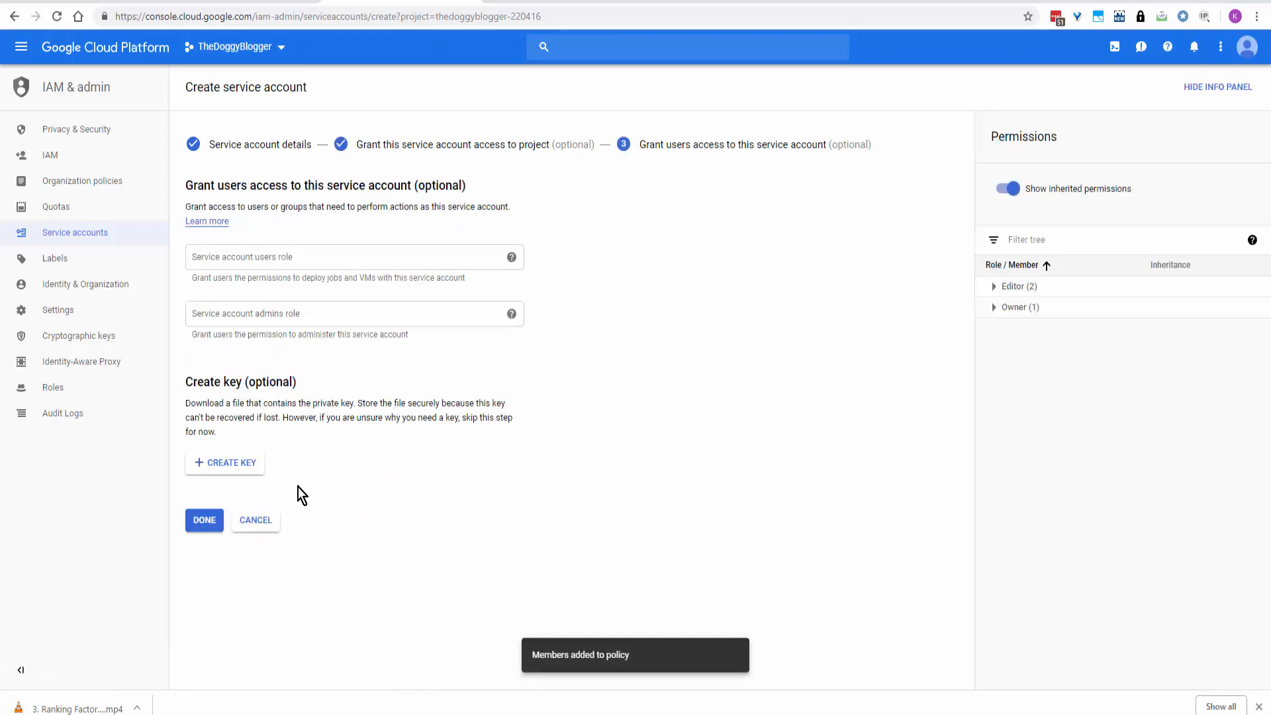
Create a private key of type P12 for the service account.
{"action": "left_click", "coordinate": [223, 464]}
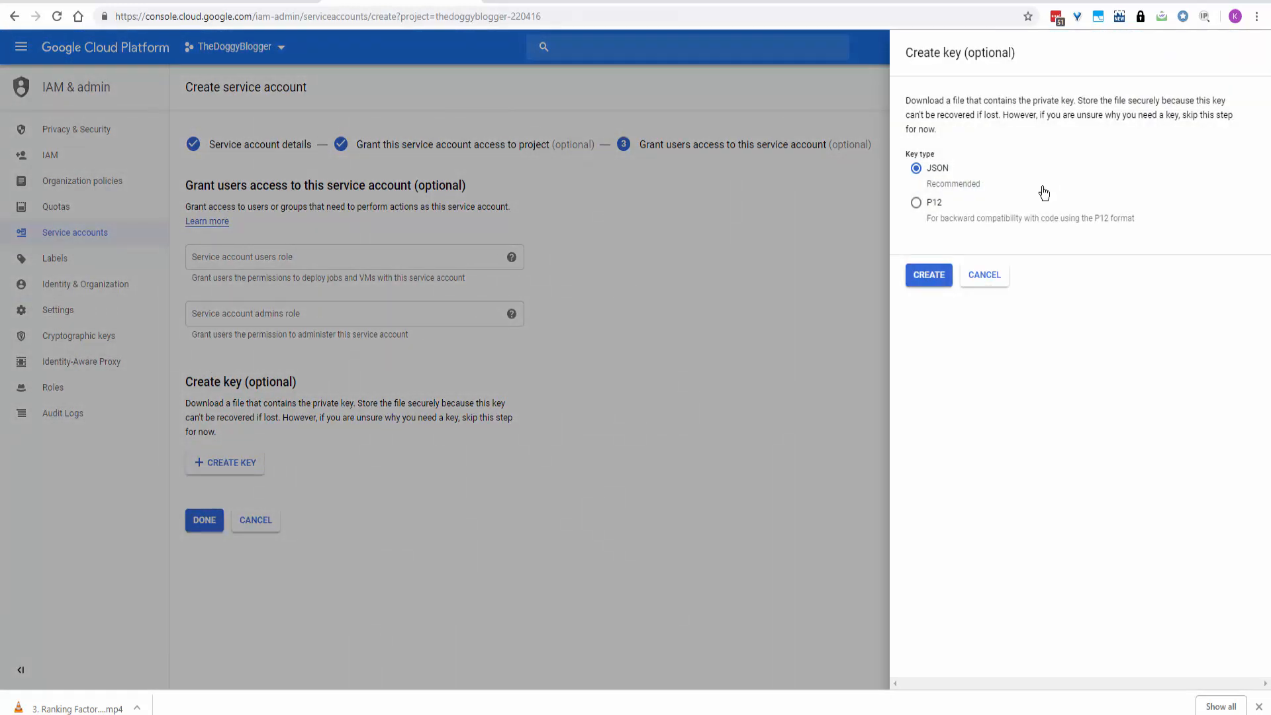
{"action": "left_click", "coordinate": [917, 206]}
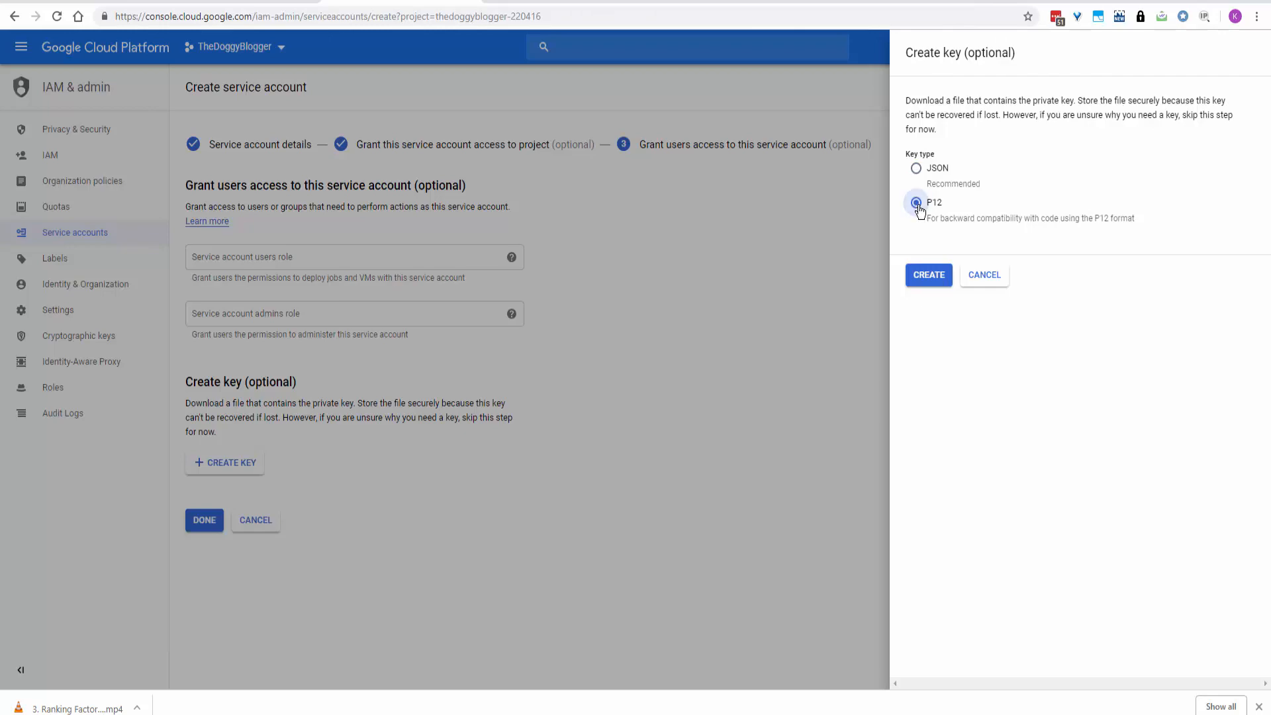
{"action": "left_click", "coordinate": [930, 277]}
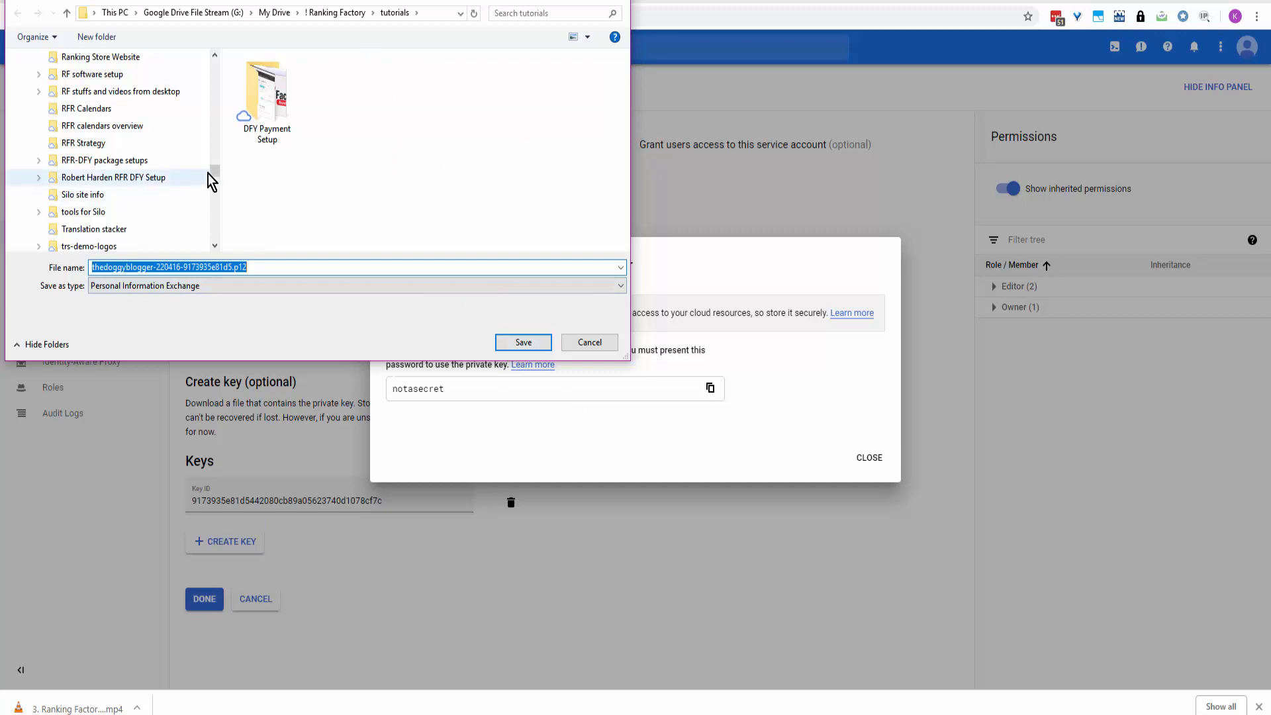
Save the P12 key file in a new Desktop folder named Cloud p12, keeping the suggested file name.
{"action": "left_click_drag", "start_coordinate": [214, 174], "coordinate": [213, 65]}
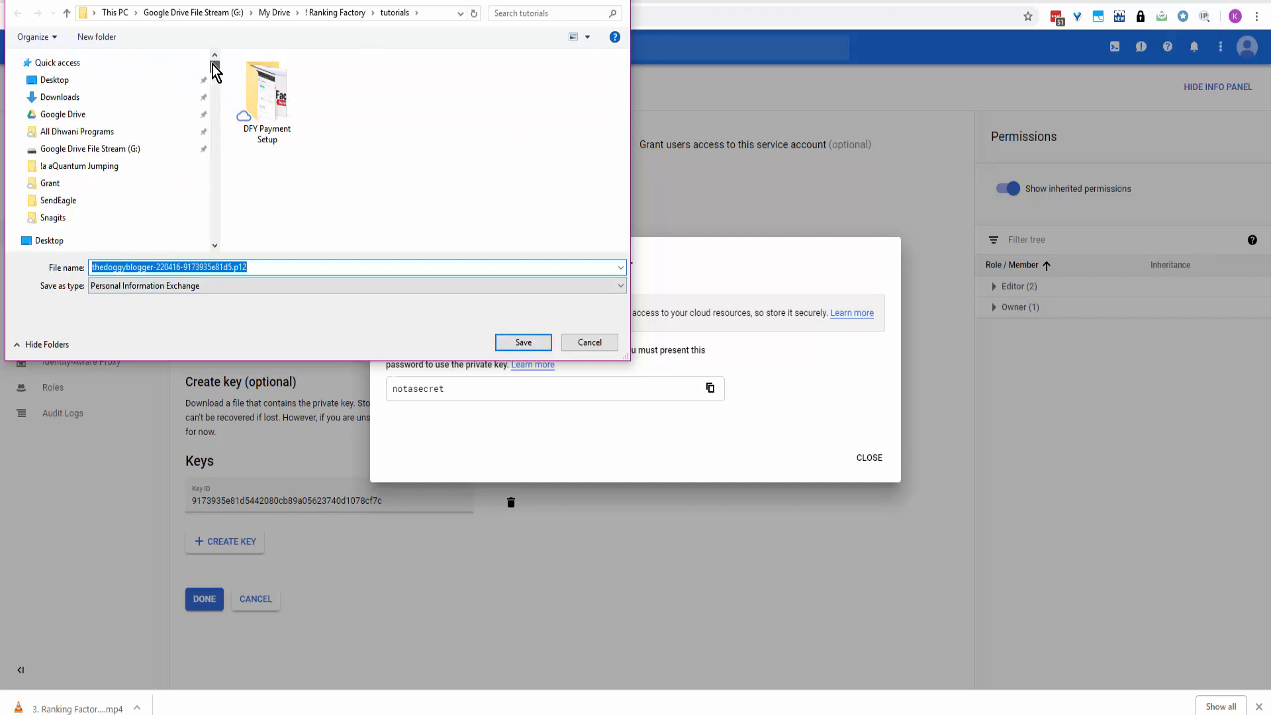
{"action": "left_click", "coordinate": [100, 81]}
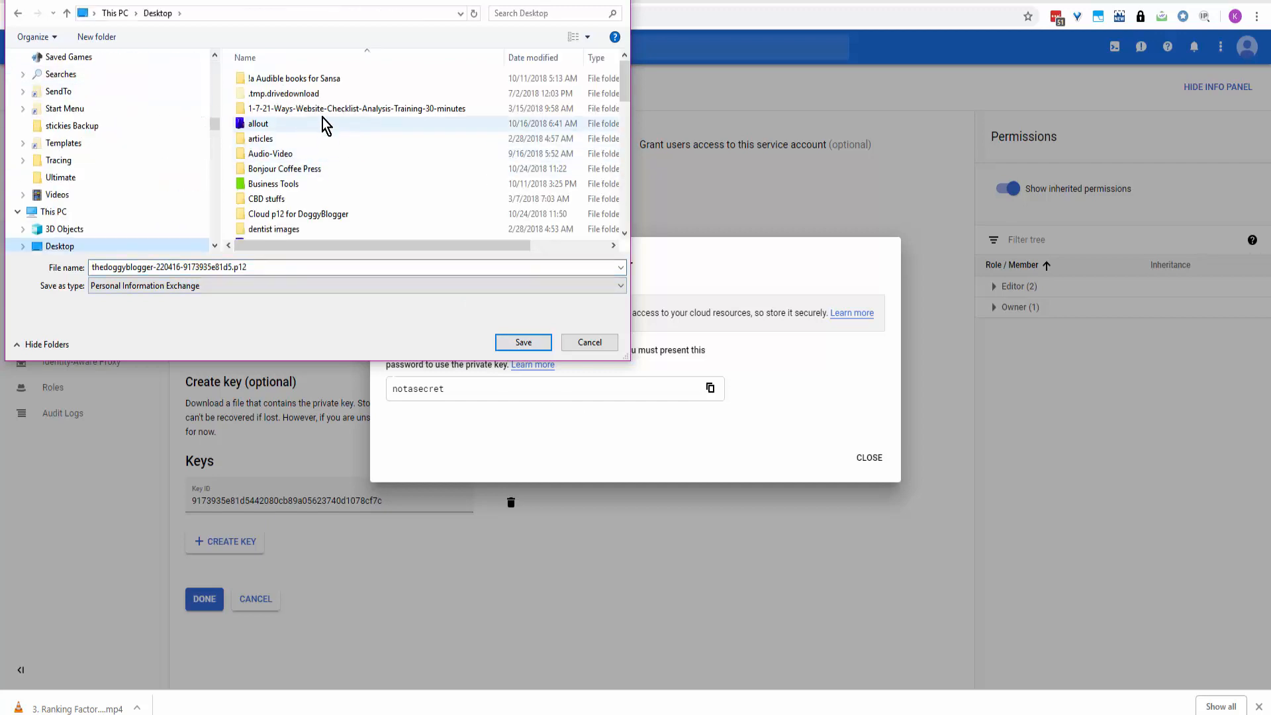
{"action": "scroll", "coordinate": [323, 118], "scroll_direction": "down", "scroll_amount": 10}
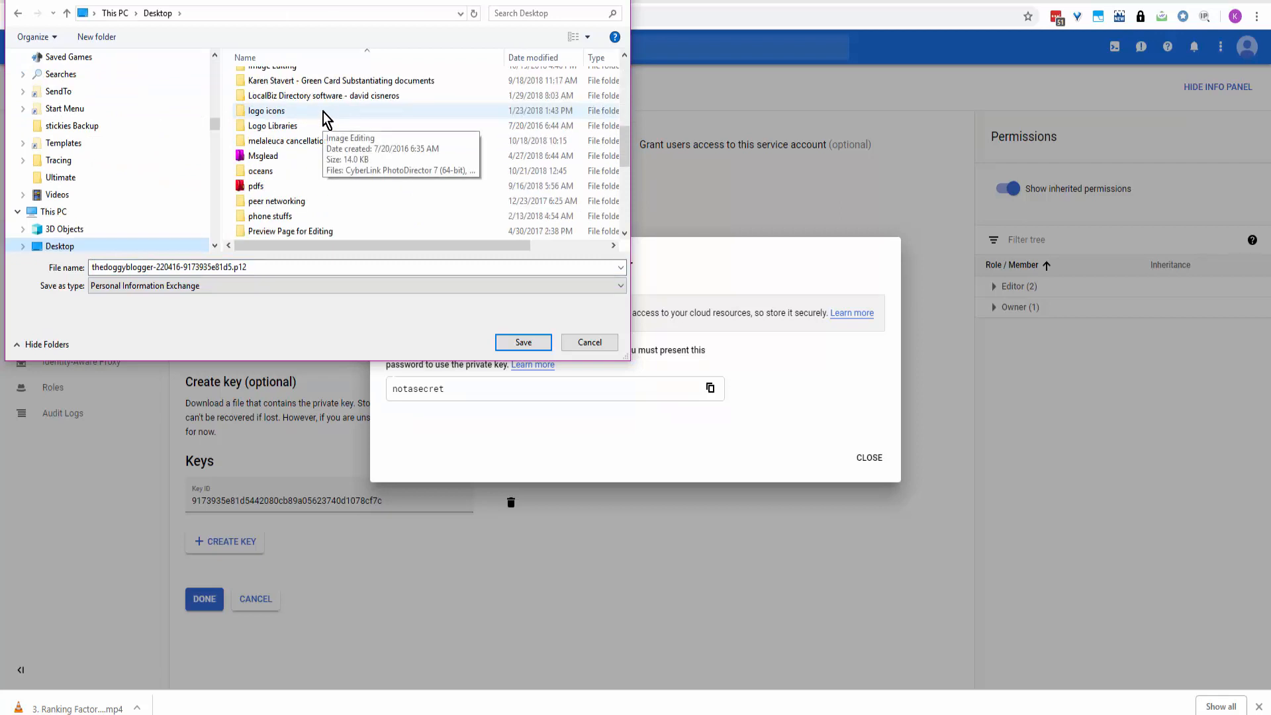
{"action": "scroll", "coordinate": [318, 111], "scroll_direction": "up", "scroll_amount": 2}
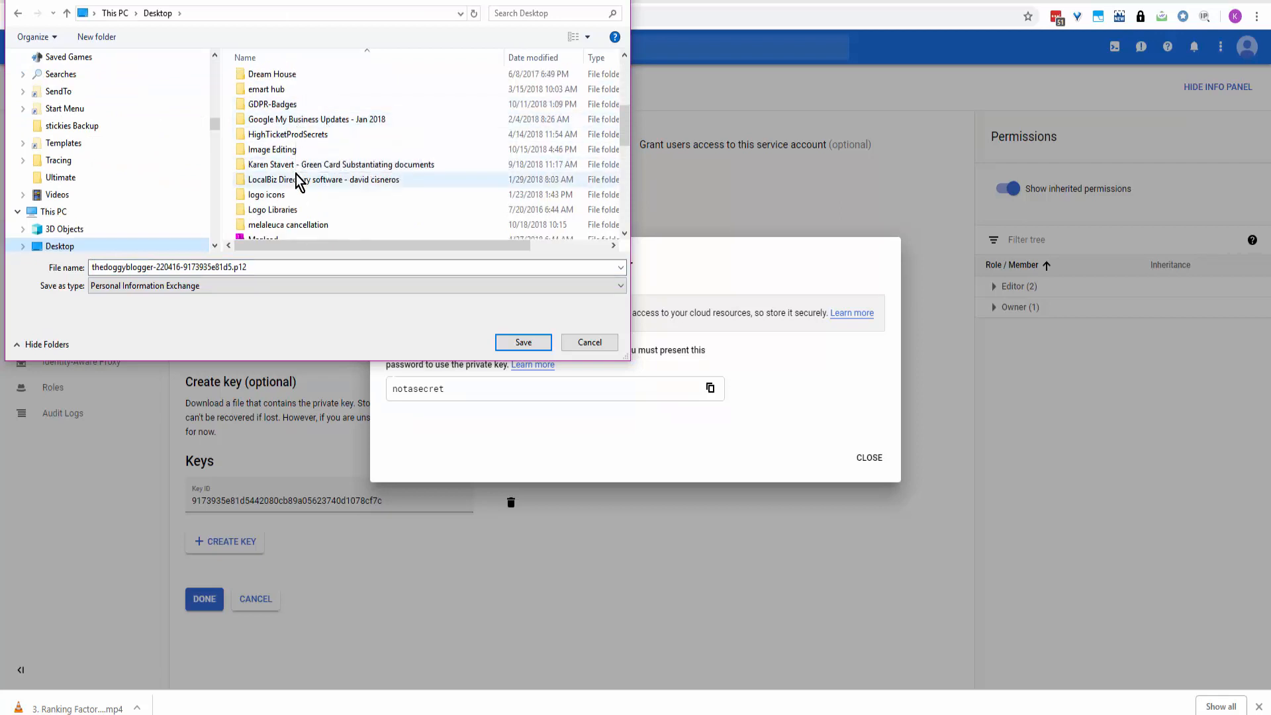
{"action": "scroll", "coordinate": [344, 137], "scroll_direction": "up", "scroll_amount": 1}
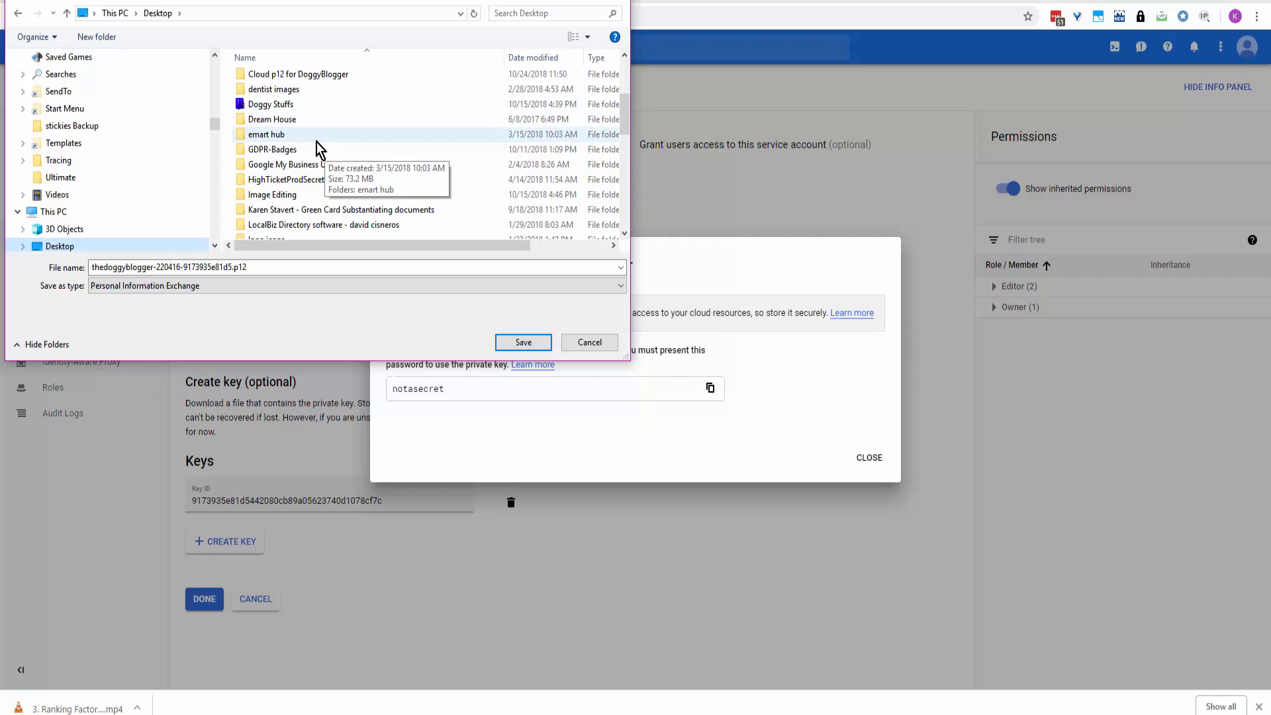
{"action": "scroll", "coordinate": [323, 137], "scroll_direction": "down", "scroll_amount": 3}
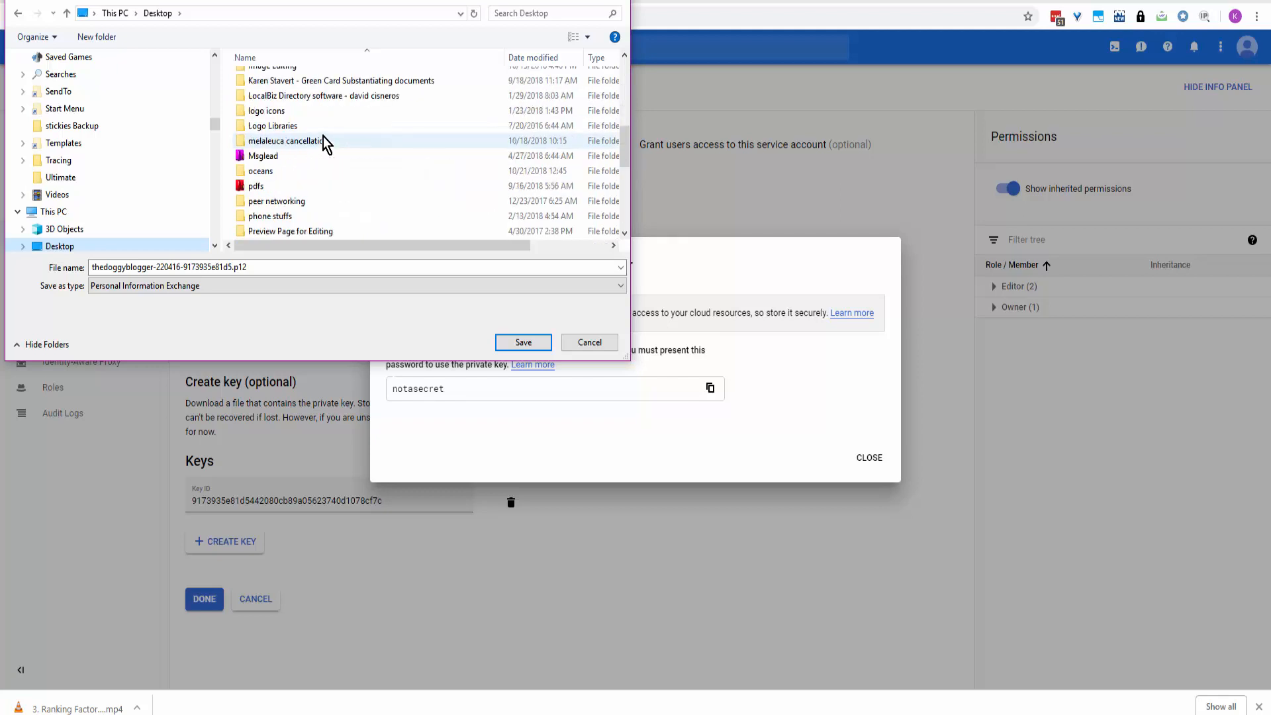
{"action": "left_click", "coordinate": [89, 35]}
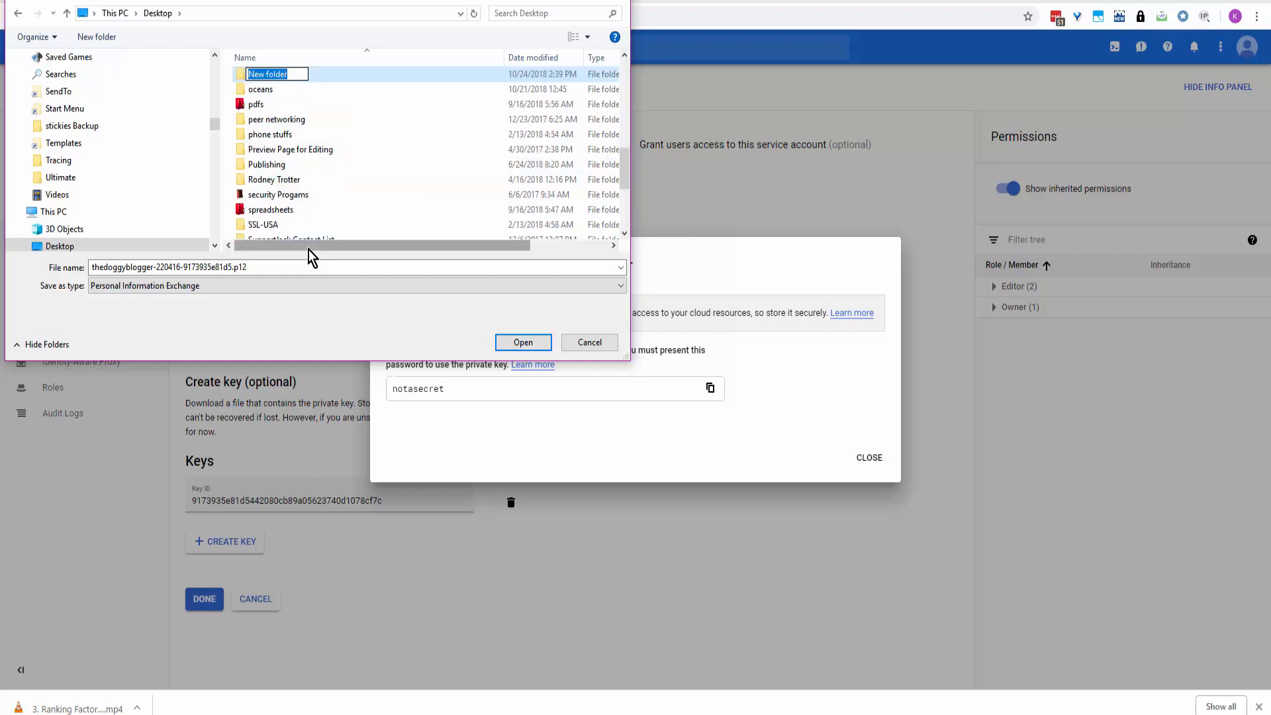
{"action": "type", "text": "Cloud p12"}
{"action": "double_click", "coordinate": [247, 73]}
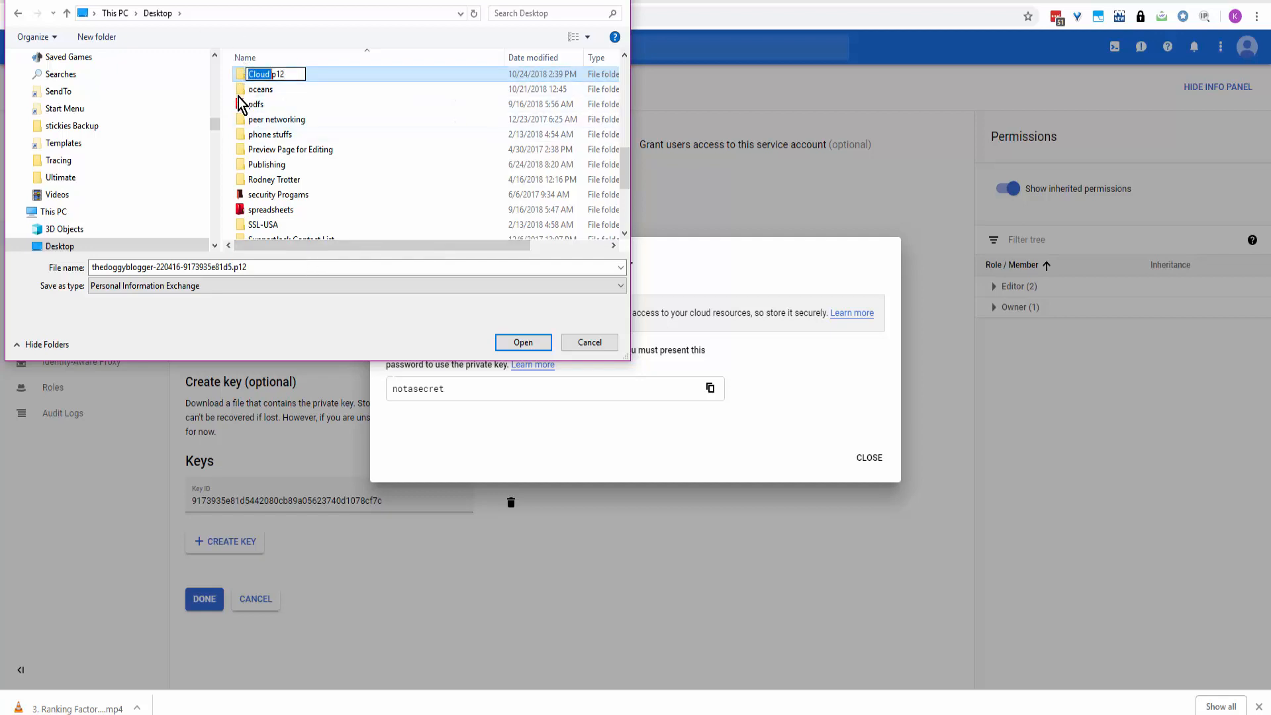
{"action": "double_click", "coordinate": [239, 70]}
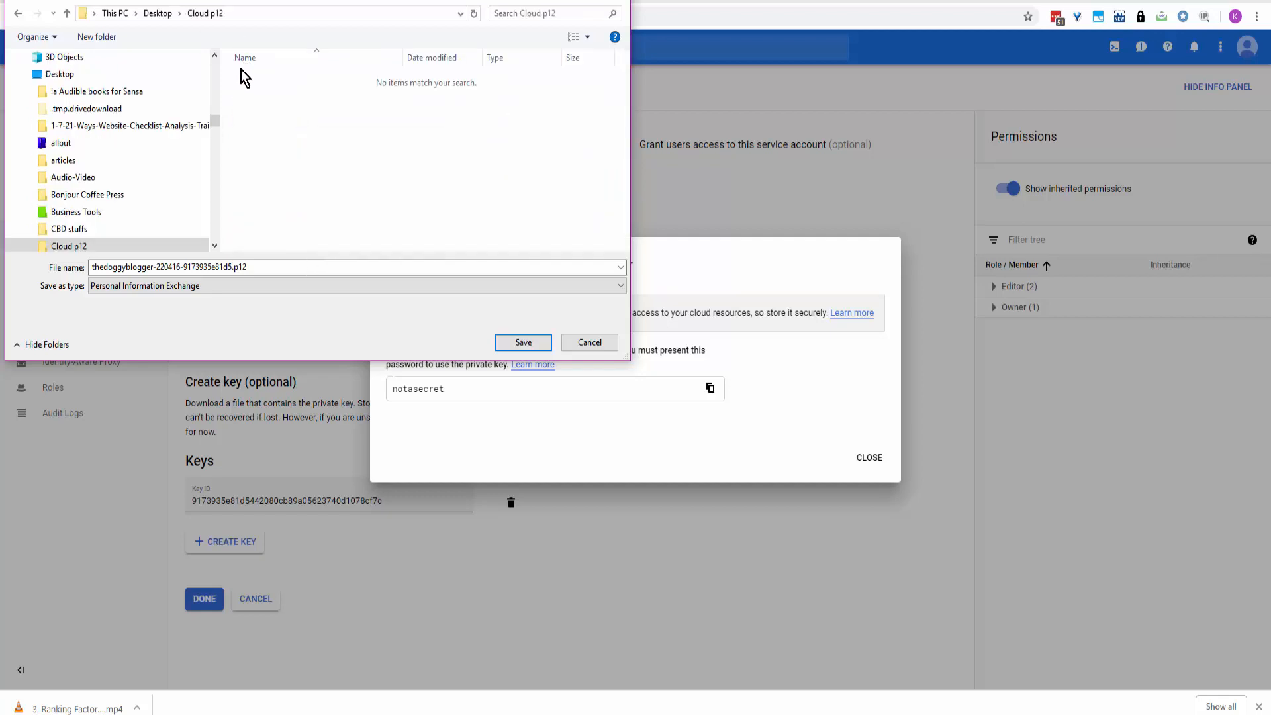
{"action": "left_click", "coordinate": [523, 342]}
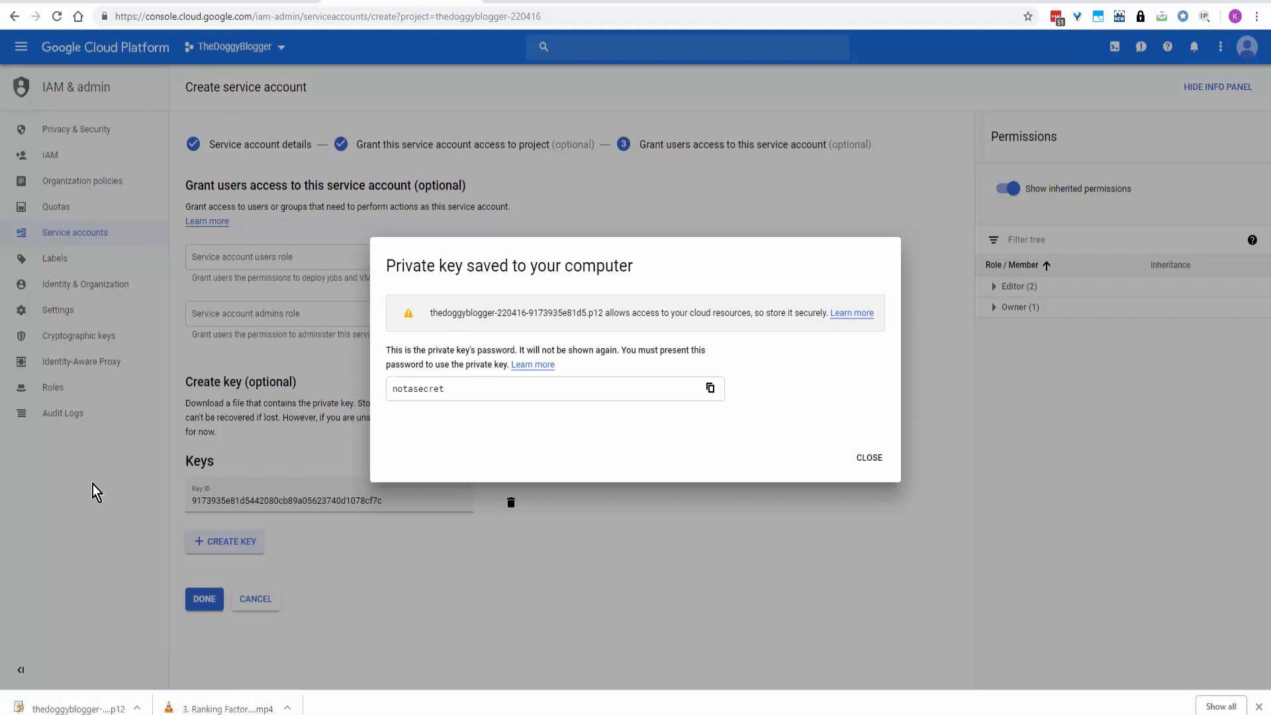
Dismiss the private key notice and finish creating the service account.
{"action": "right_click", "coordinate": [55, 707]}
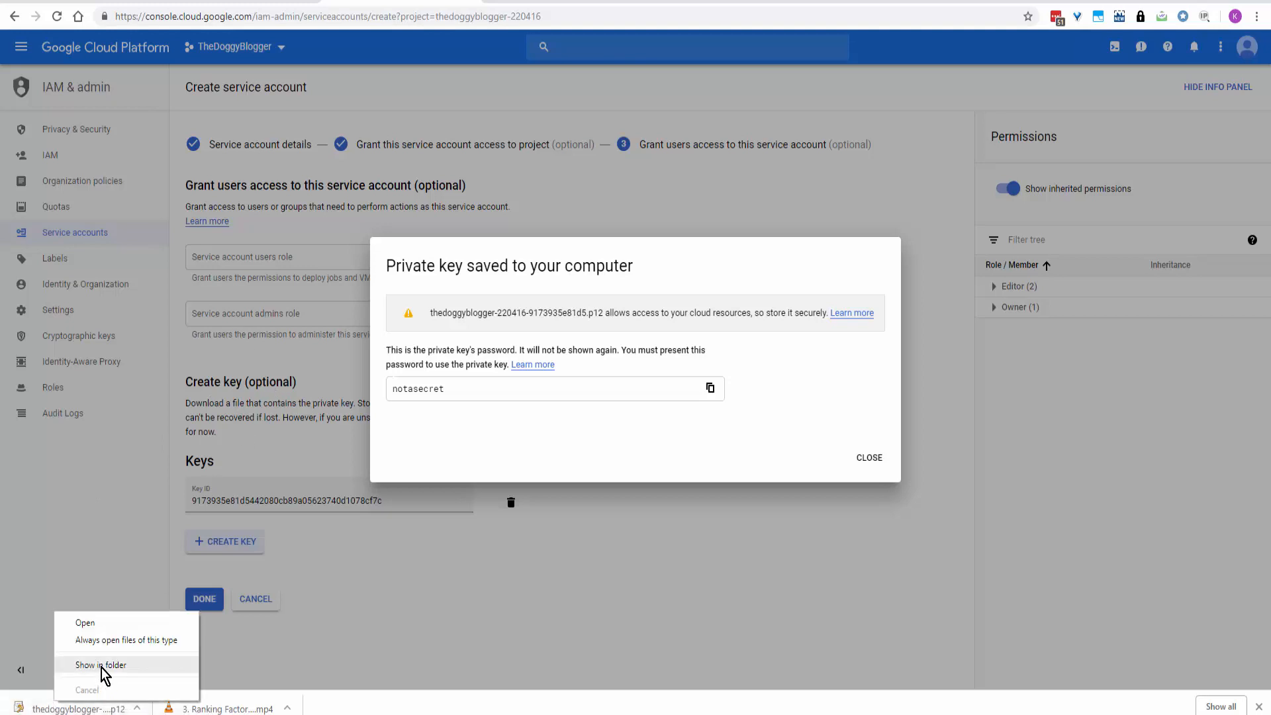
{"action": "left_click", "coordinate": [127, 531]}
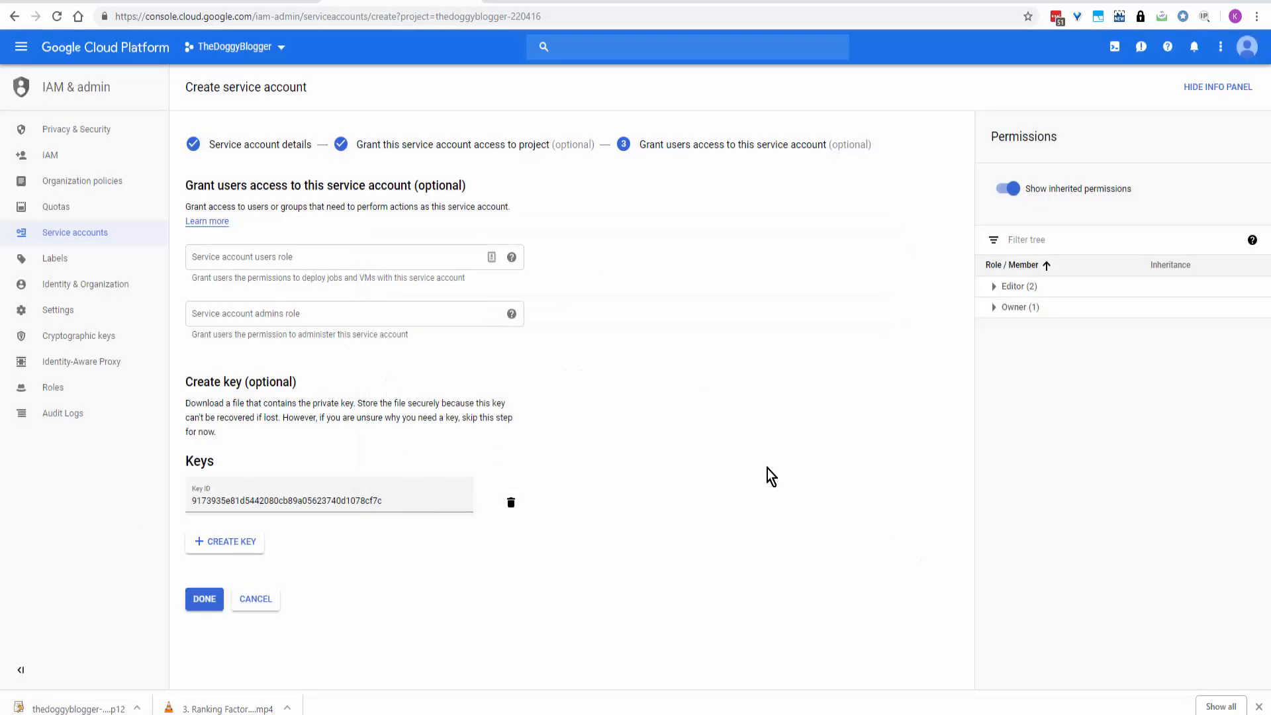
{"action": "left_click", "coordinate": [205, 600]}
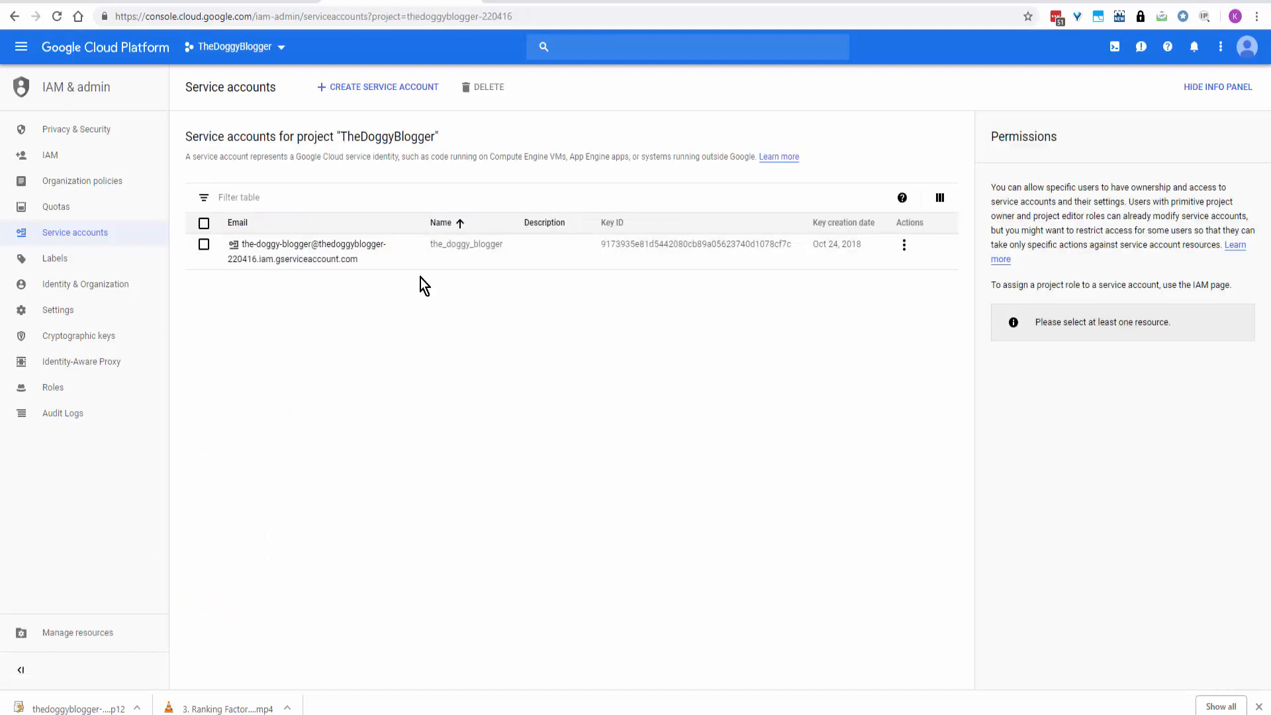
Copy the new service account's email into the Notepad note, leaving a blank line below the project ID.
{"action": "left_click_drag", "start_coordinate": [362, 260], "coordinate": [243, 251]}
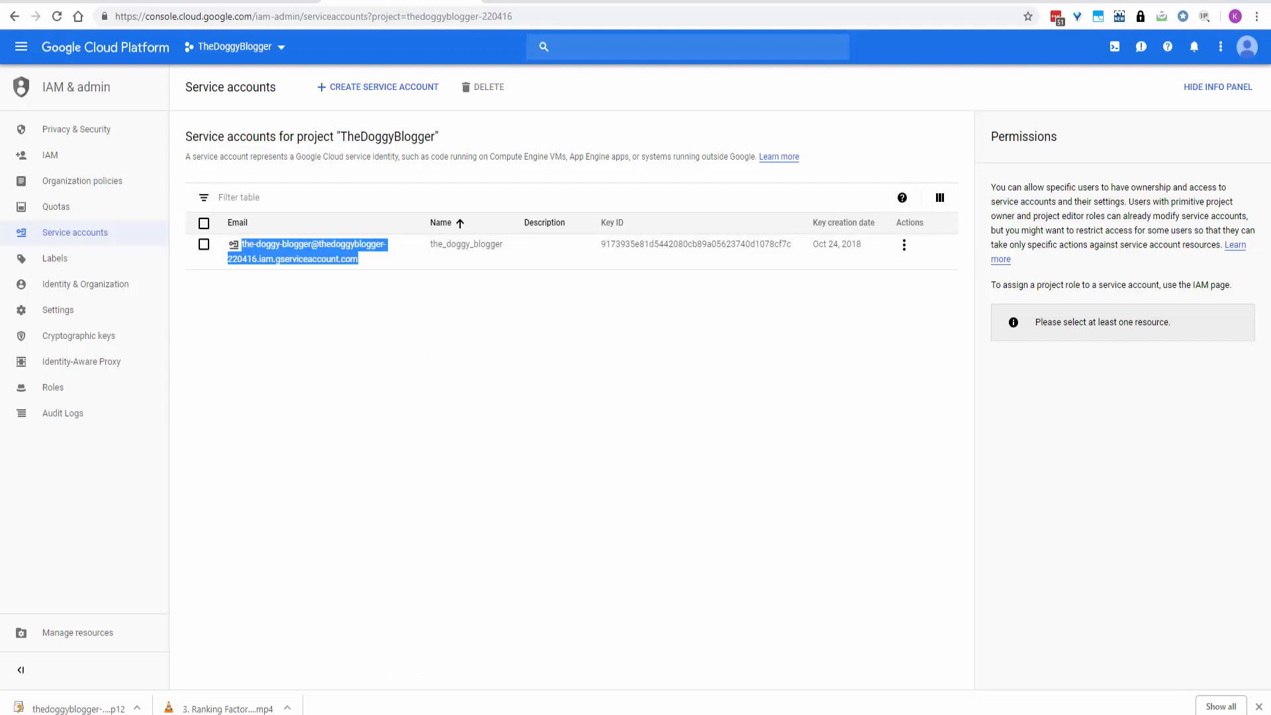
{"action": "left_click", "coordinate": [956, 714]}
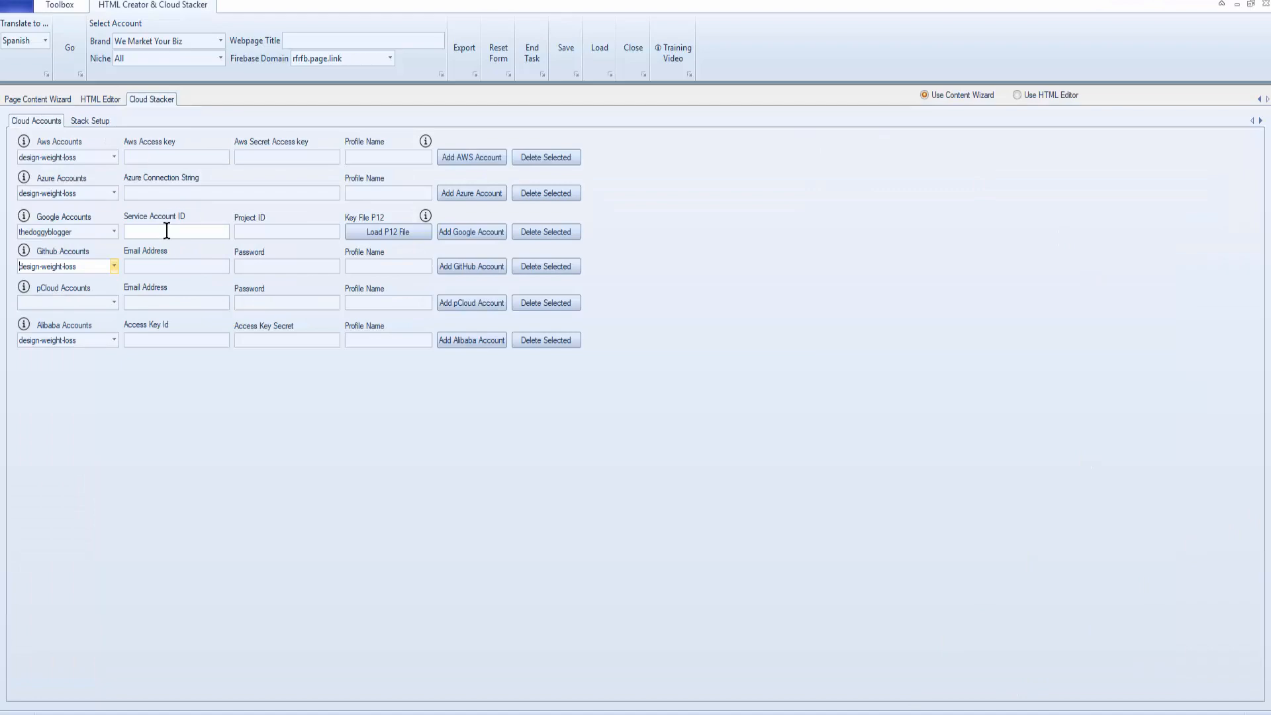
{"action": "left_click", "coordinate": [1187, 1]}
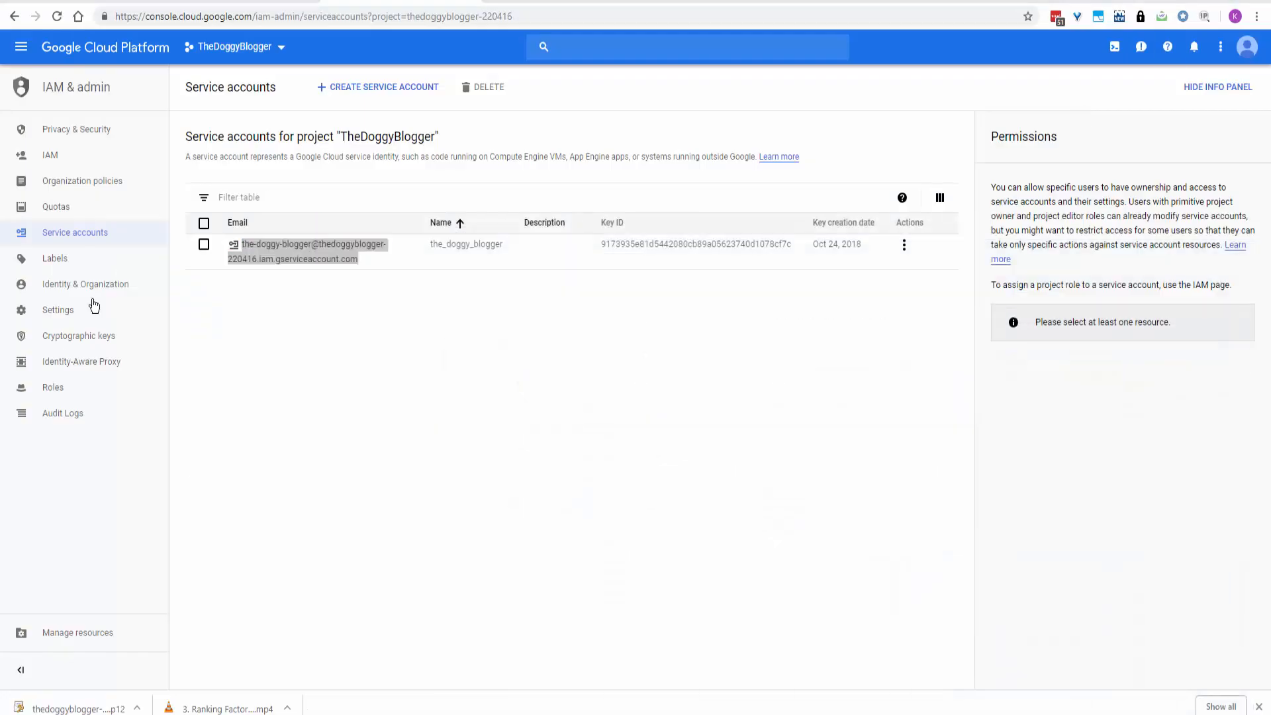
{"action": "right_click", "coordinate": [318, 255]}
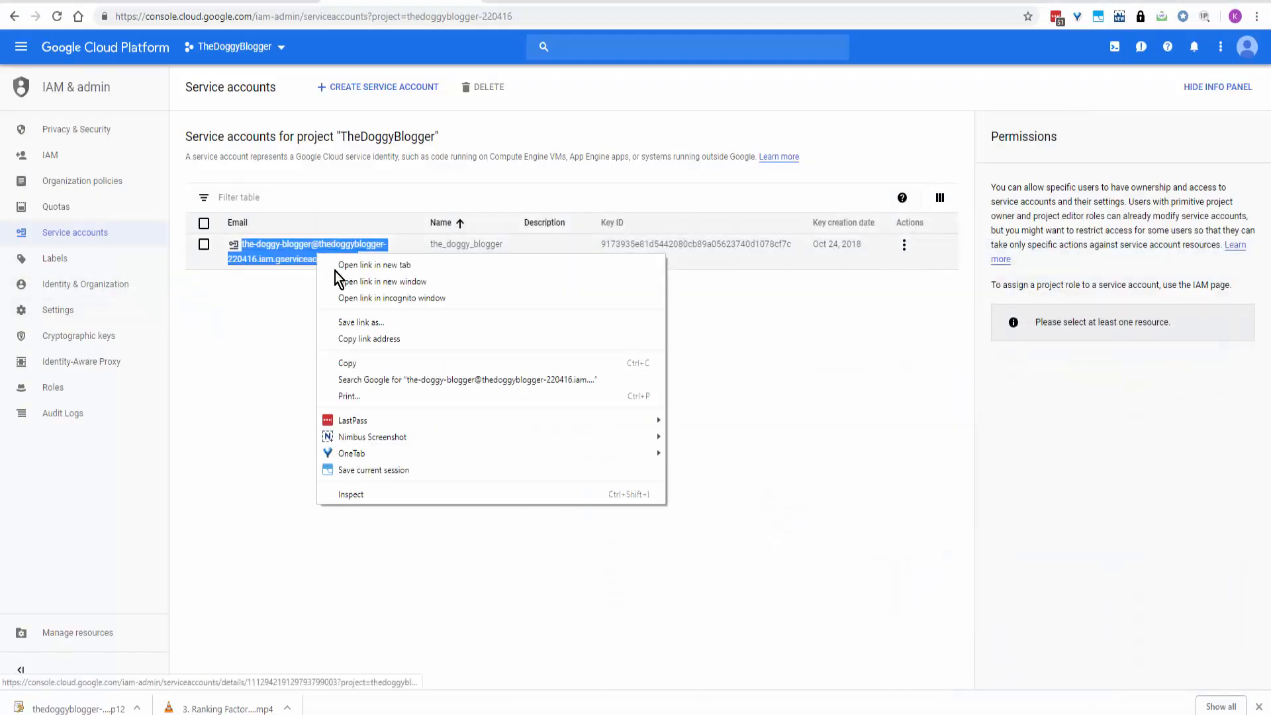
{"action": "left_click", "coordinate": [353, 363]}
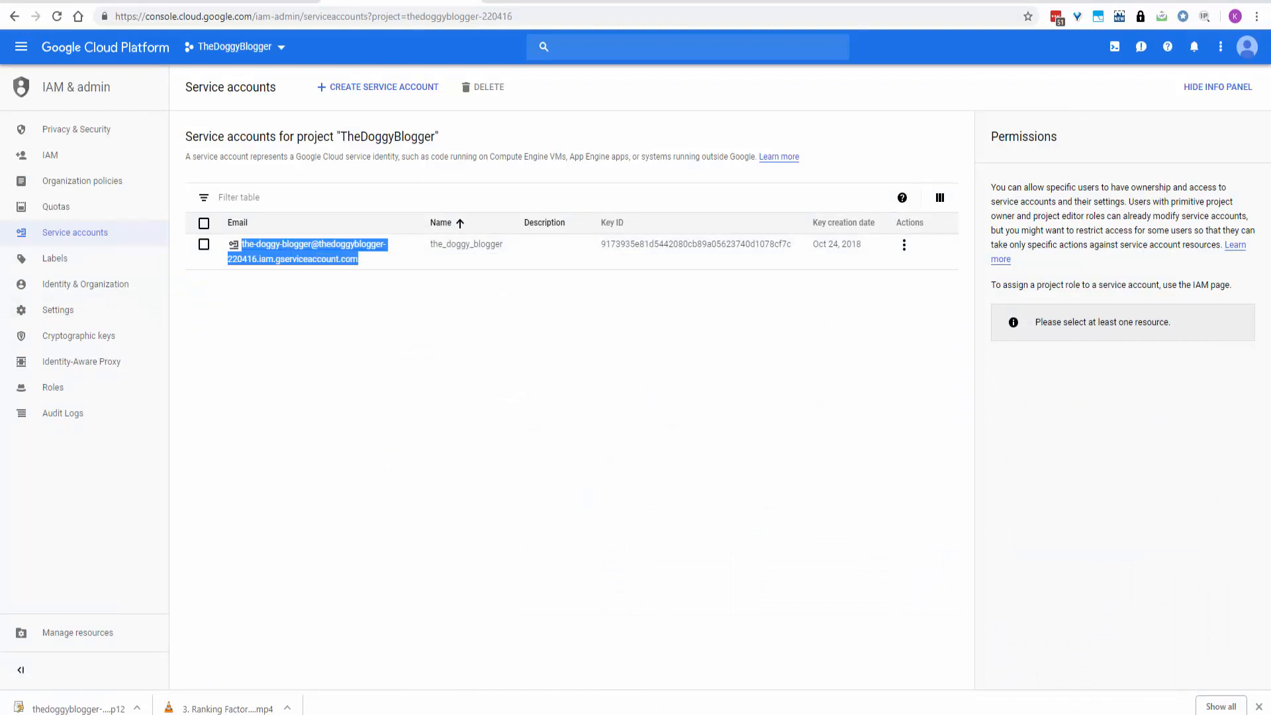
{"action": "left_click", "coordinate": [635, 714]}
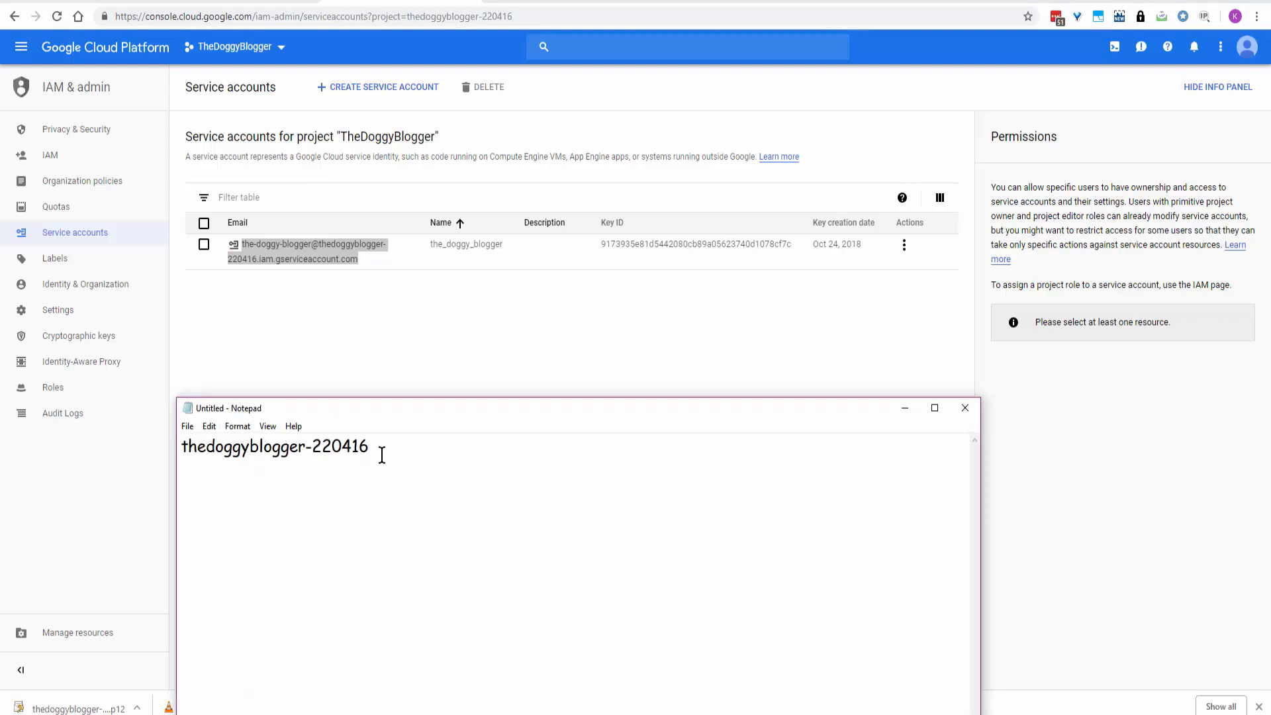
{"action": "key", "text": "Return"}
{"action": "key", "text": "Return"}
{"action": "key", "text": "ctrl+v"}
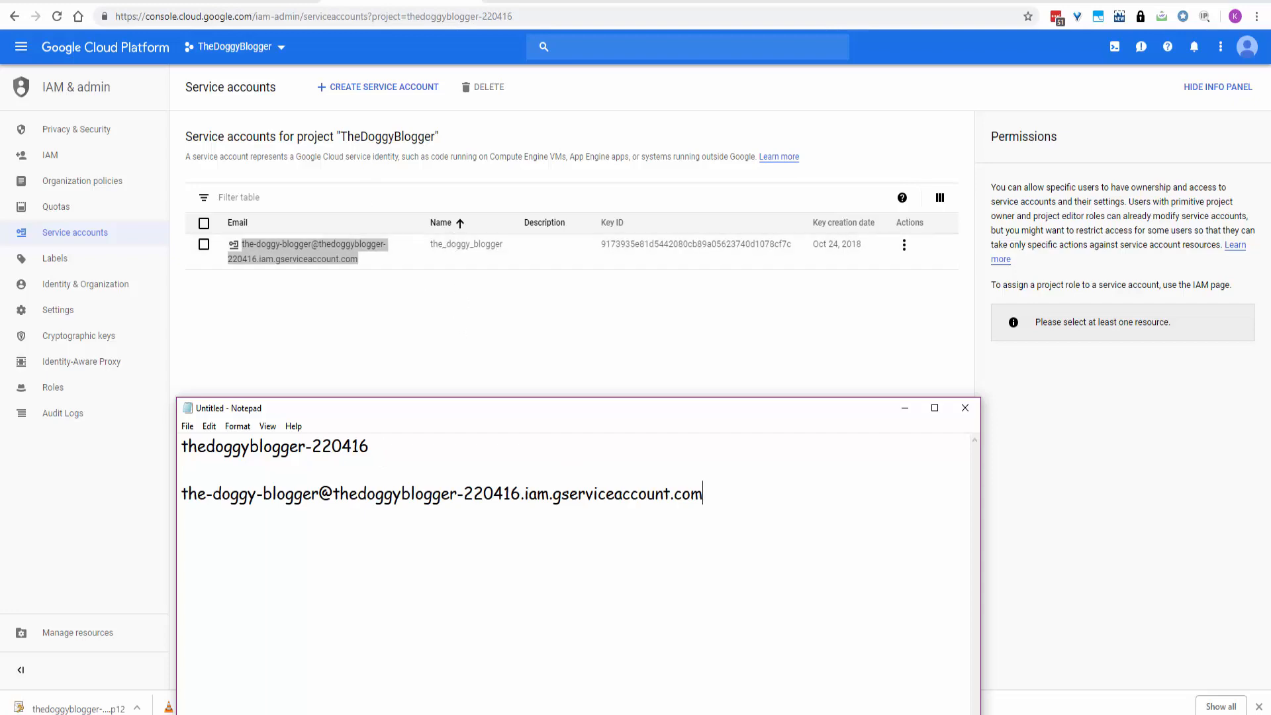
Switch to HTML Creator & Cloud Stacker and place the Notepad window beside its cloud account fields.
{"action": "left_click", "coordinate": [609, 713]}
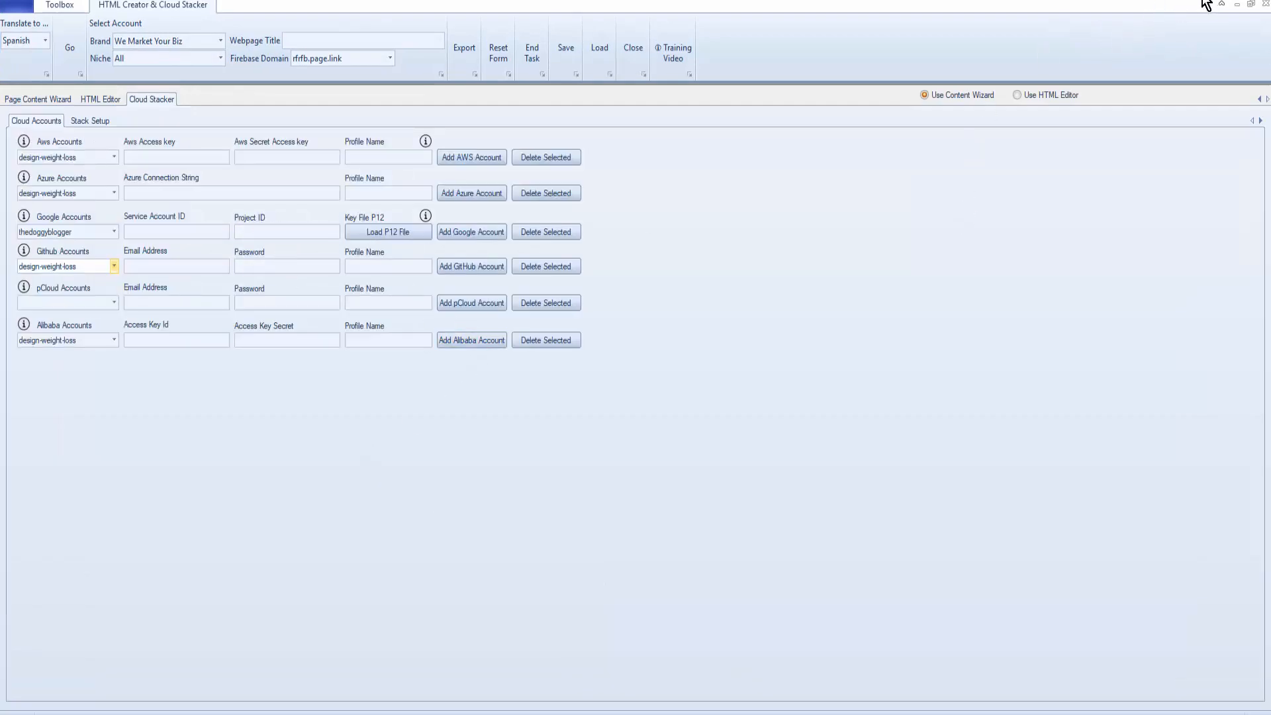
{"action": "key", "text": "alt+Tab"}
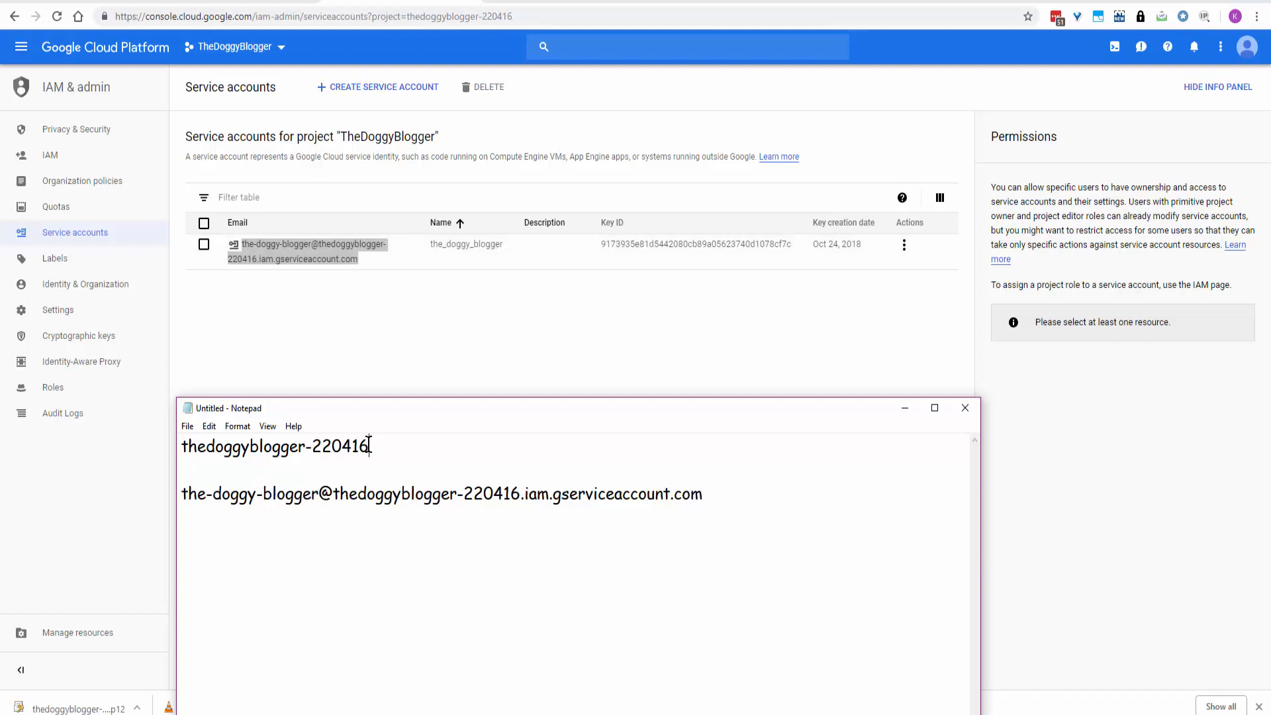
{"action": "left_click_drag", "start_coordinate": [369, 446], "coordinate": [177, 447]}
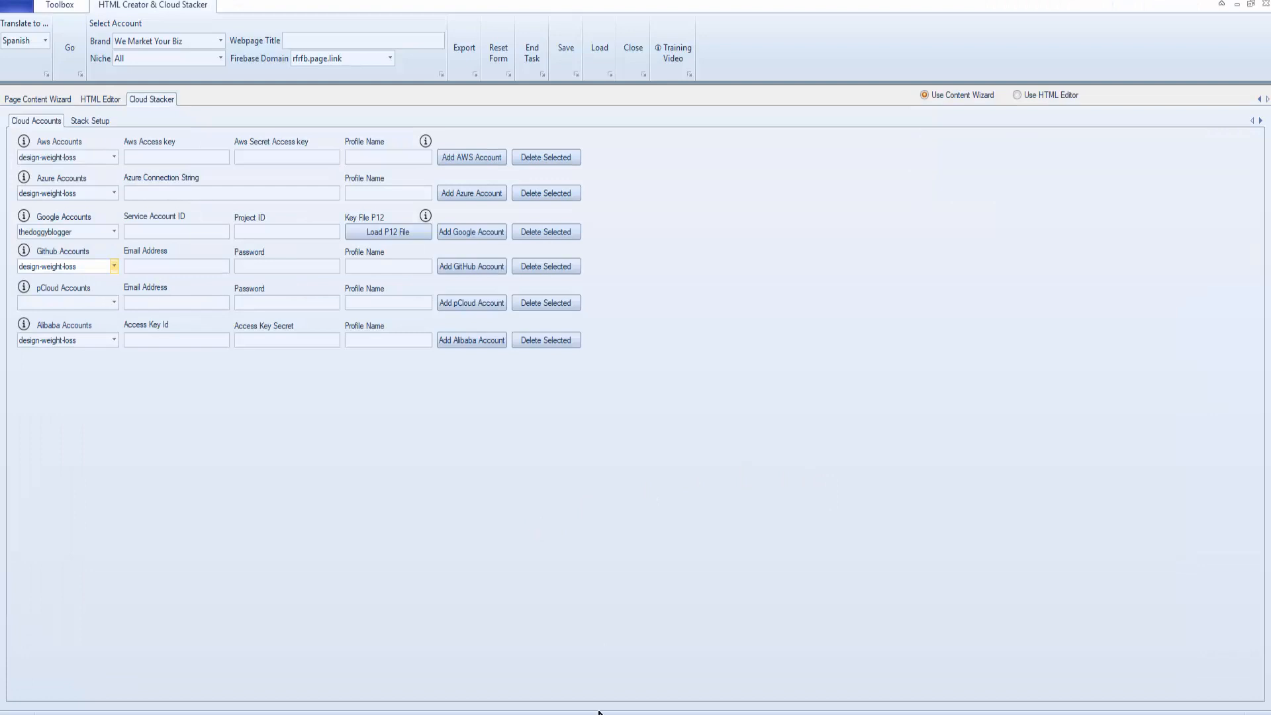
{"action": "key", "text": "alt+Tab"}
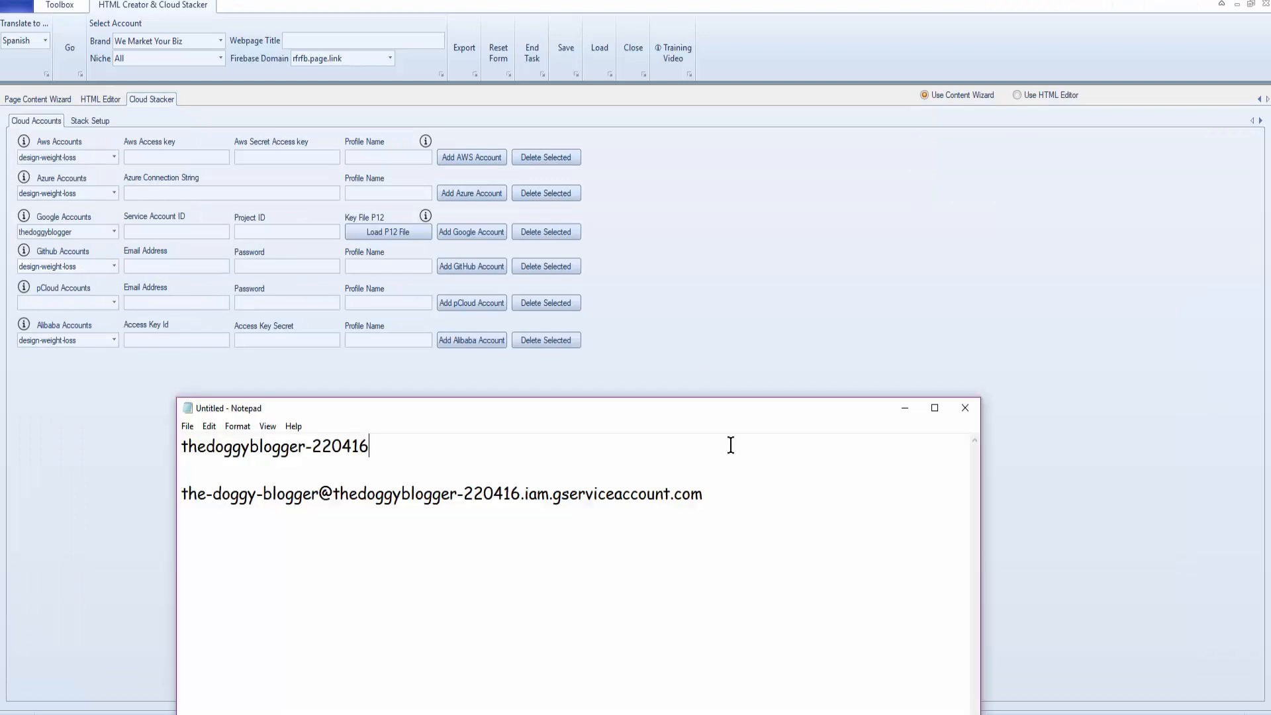
{"action": "left_click_drag", "start_coordinate": [660, 402], "coordinate": [1117, 126]}
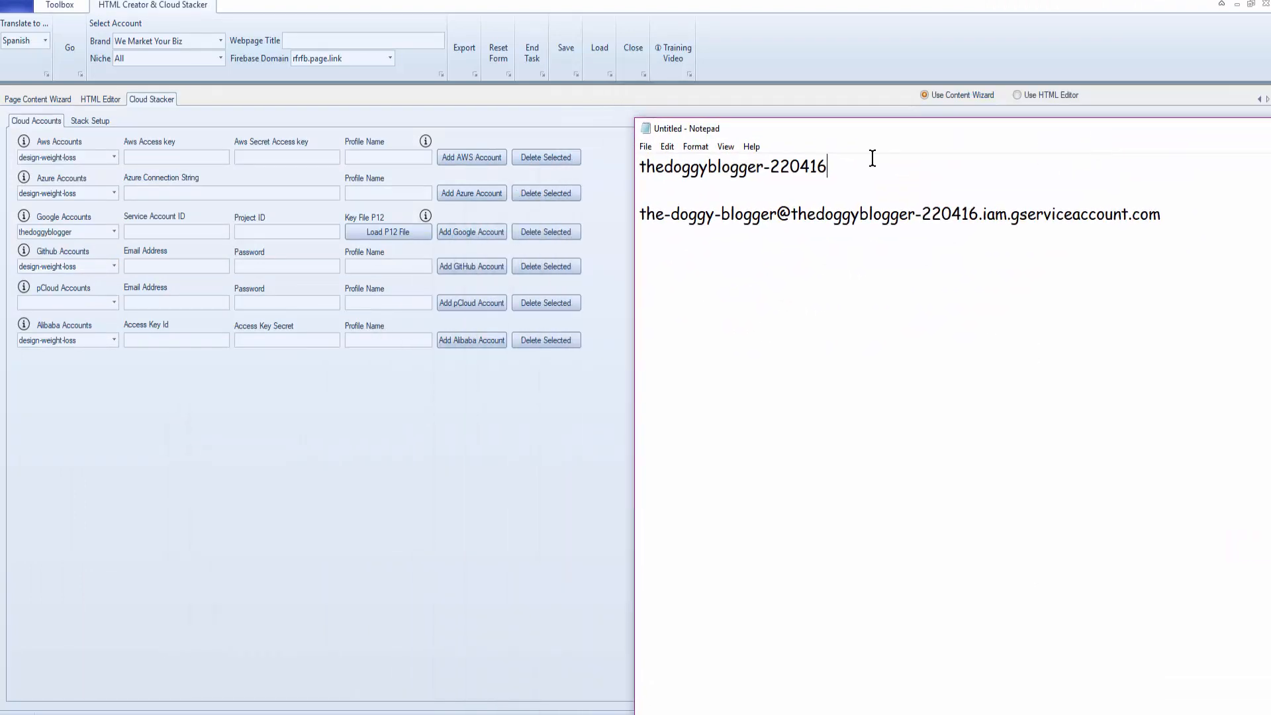
Copy the project ID thedoggyblogger-220416 from Notepad into the Google account's Project ID field.
{"action": "left_click_drag", "start_coordinate": [854, 166], "coordinate": [638, 167]}
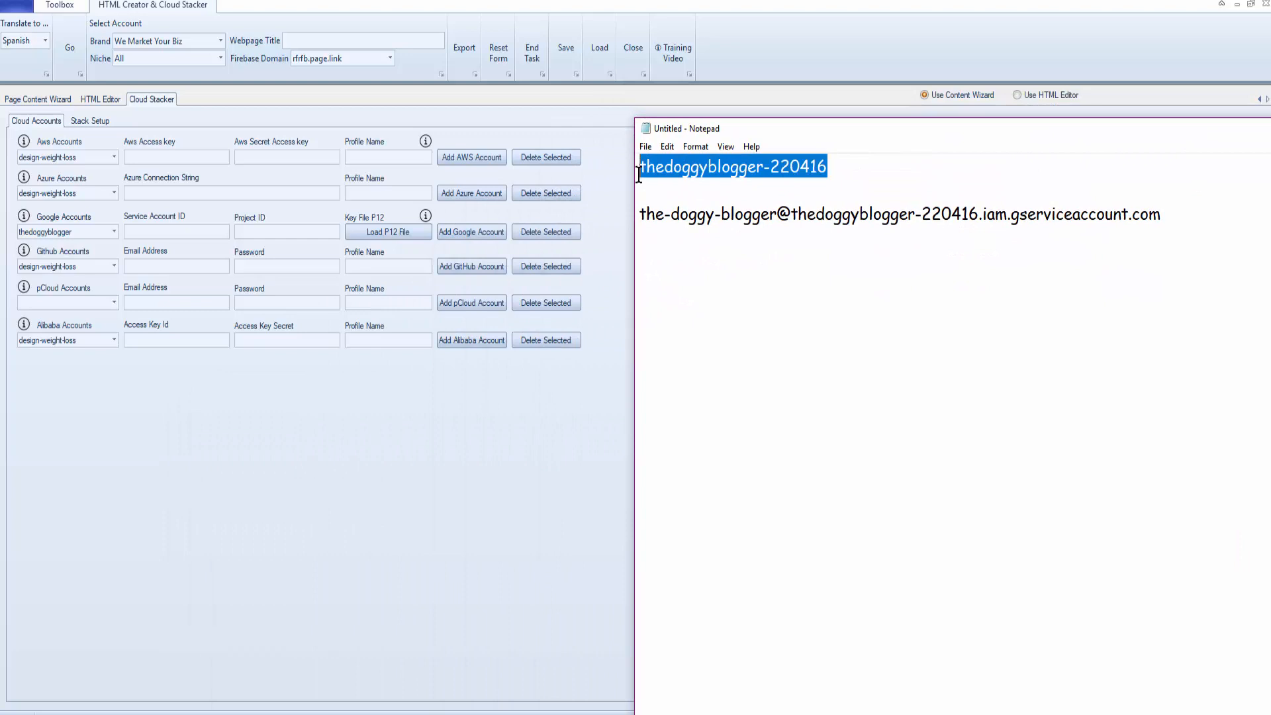
{"action": "right_click", "coordinate": [686, 176]}
{"action": "left_click", "coordinate": [558, 221]}
{"action": "left_click", "coordinate": [288, 232]}
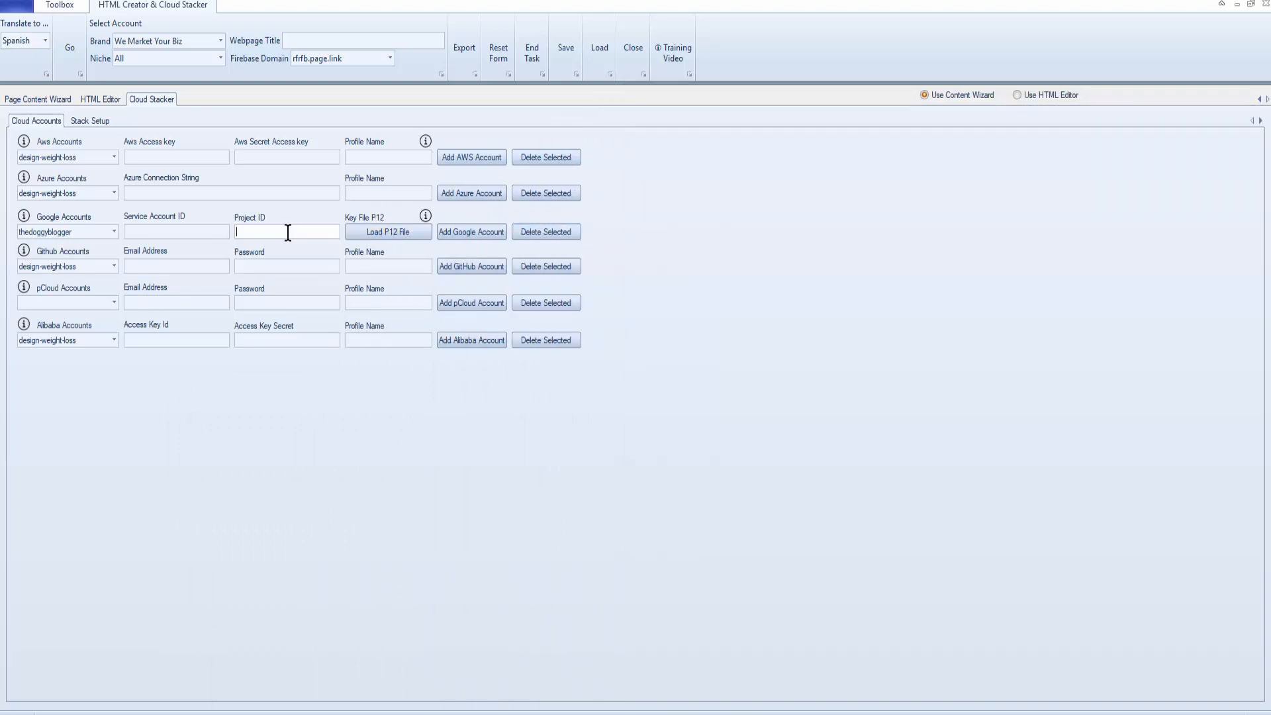
{"action": "key", "text": "ctrl+v"}
Copy the service account's email from Notepad into the Google account's Service Account ID field.
{"action": "key", "text": "alt+Tab"}
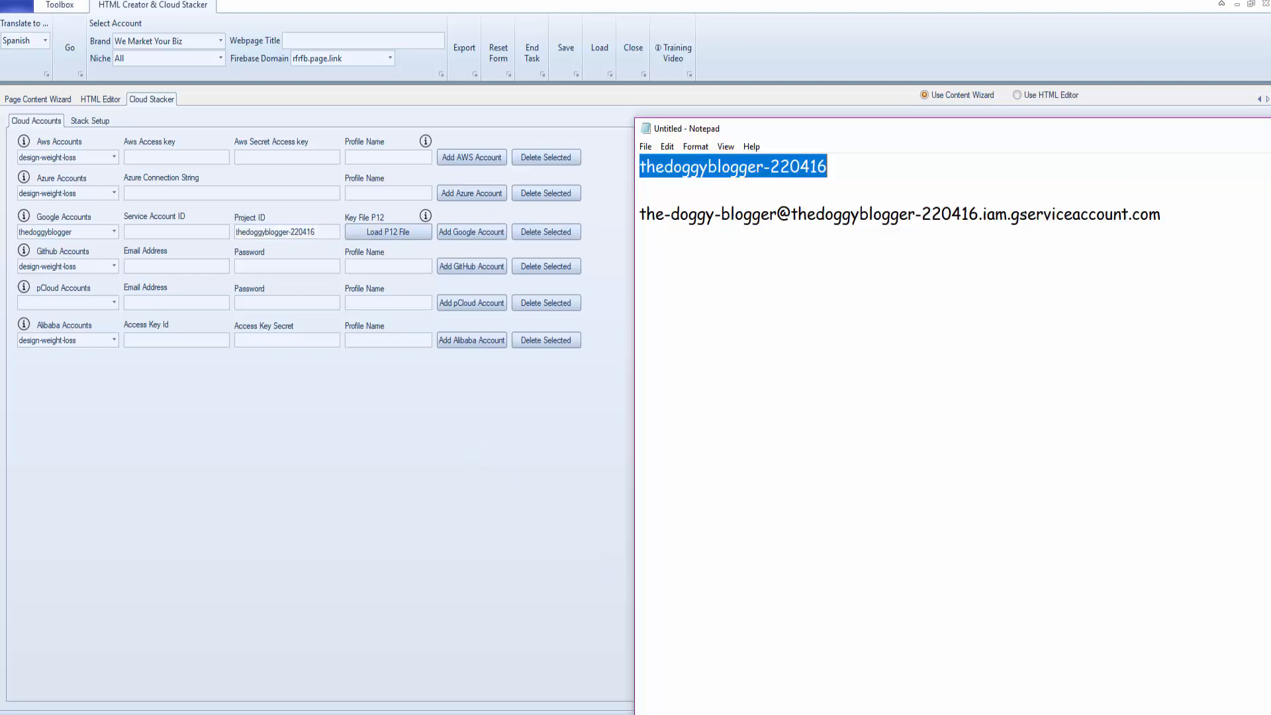
{"action": "left_click", "coordinate": [1158, 224]}
{"action": "left_click_drag", "start_coordinate": [695, 247], "coordinate": [636, 210]}
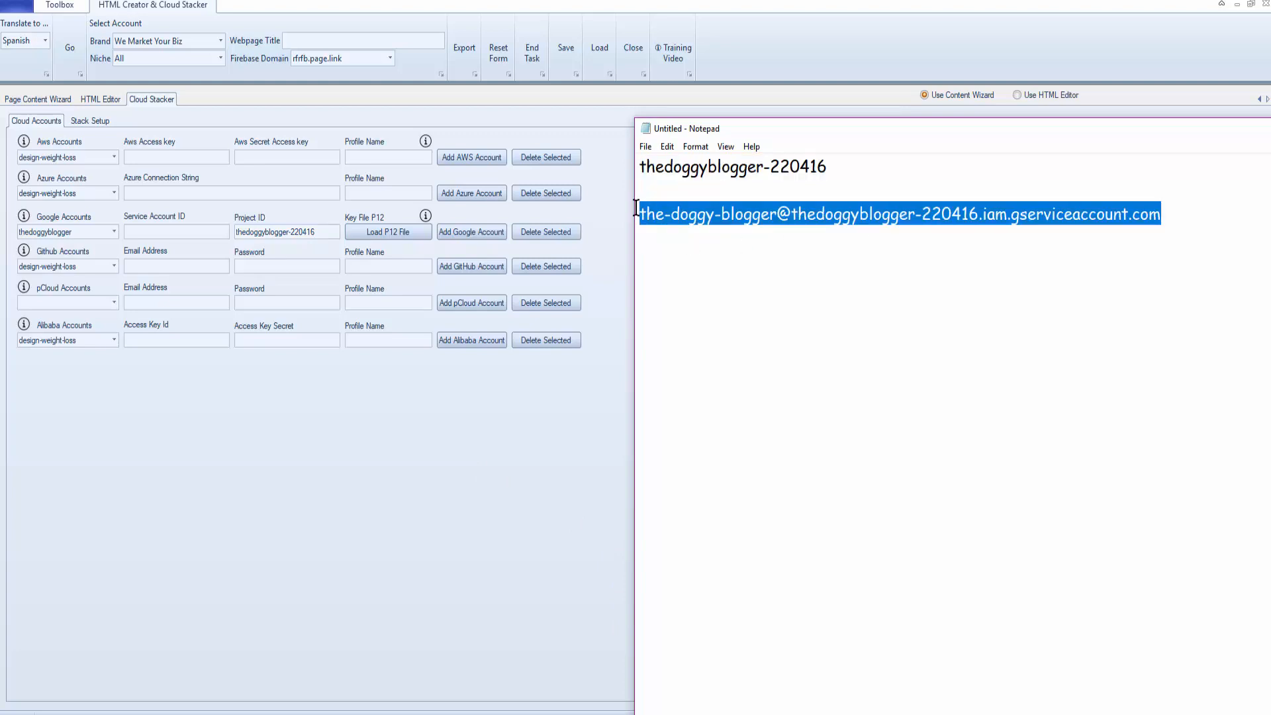
{"action": "right_click", "coordinate": [654, 213]}
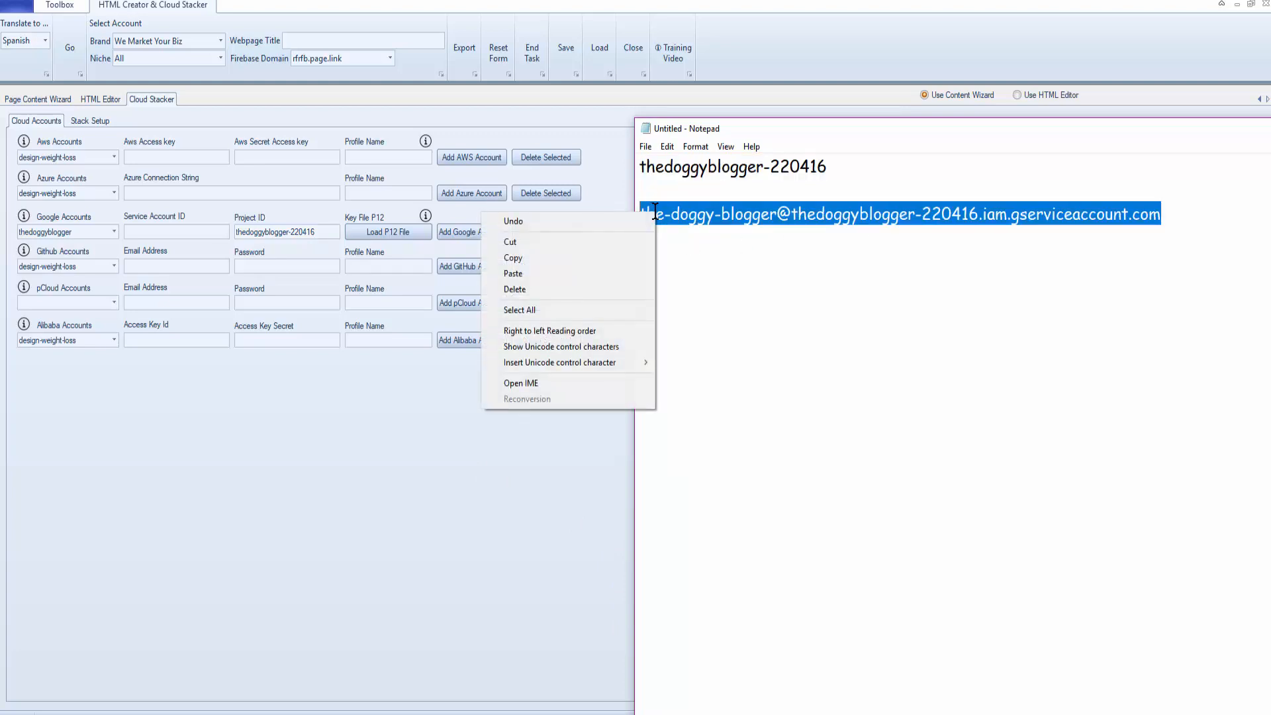
{"action": "left_click", "coordinate": [534, 259]}
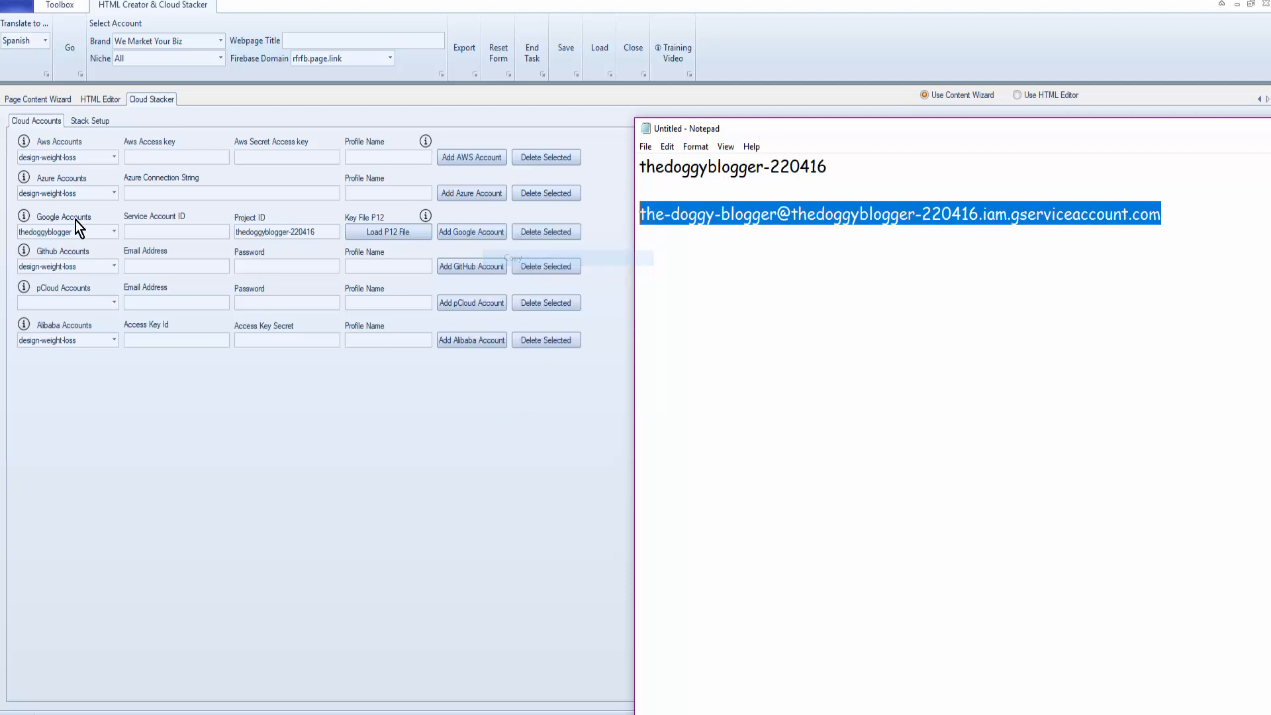
{"action": "left_click", "coordinate": [148, 230]}
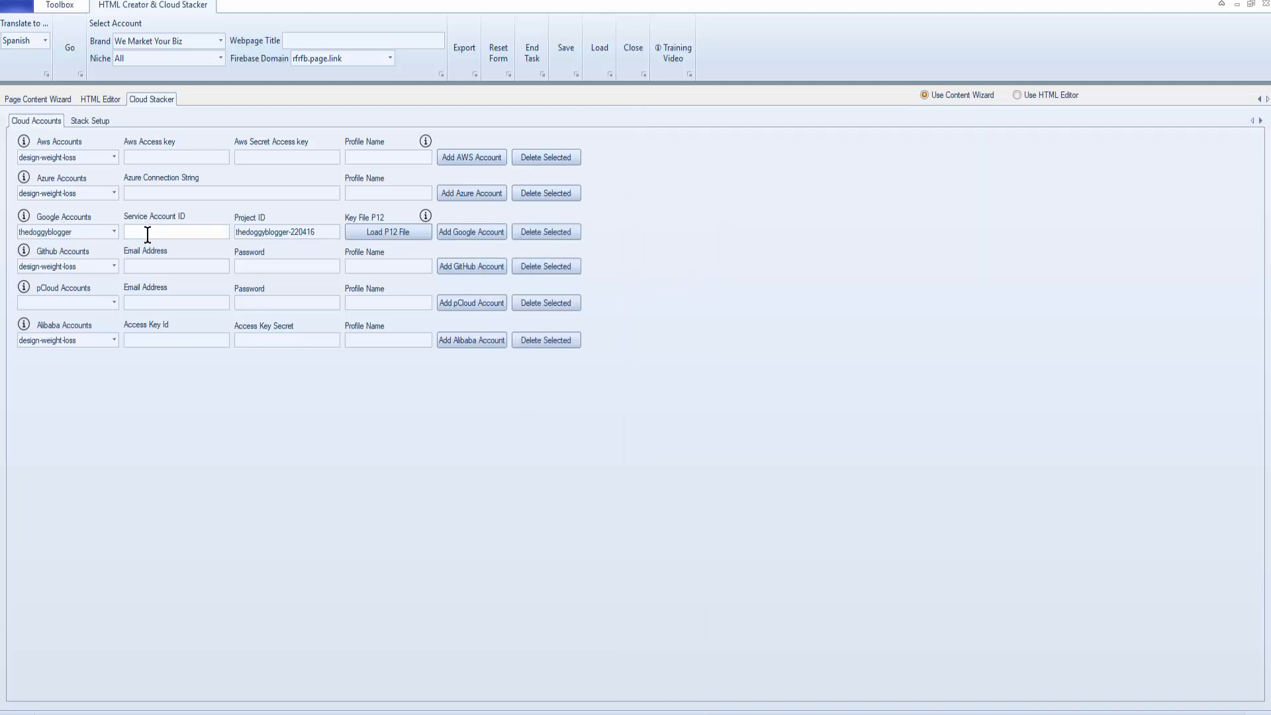
{"action": "key", "text": "ctrl+v"}
{"action": "left_click", "coordinate": [388, 231]}
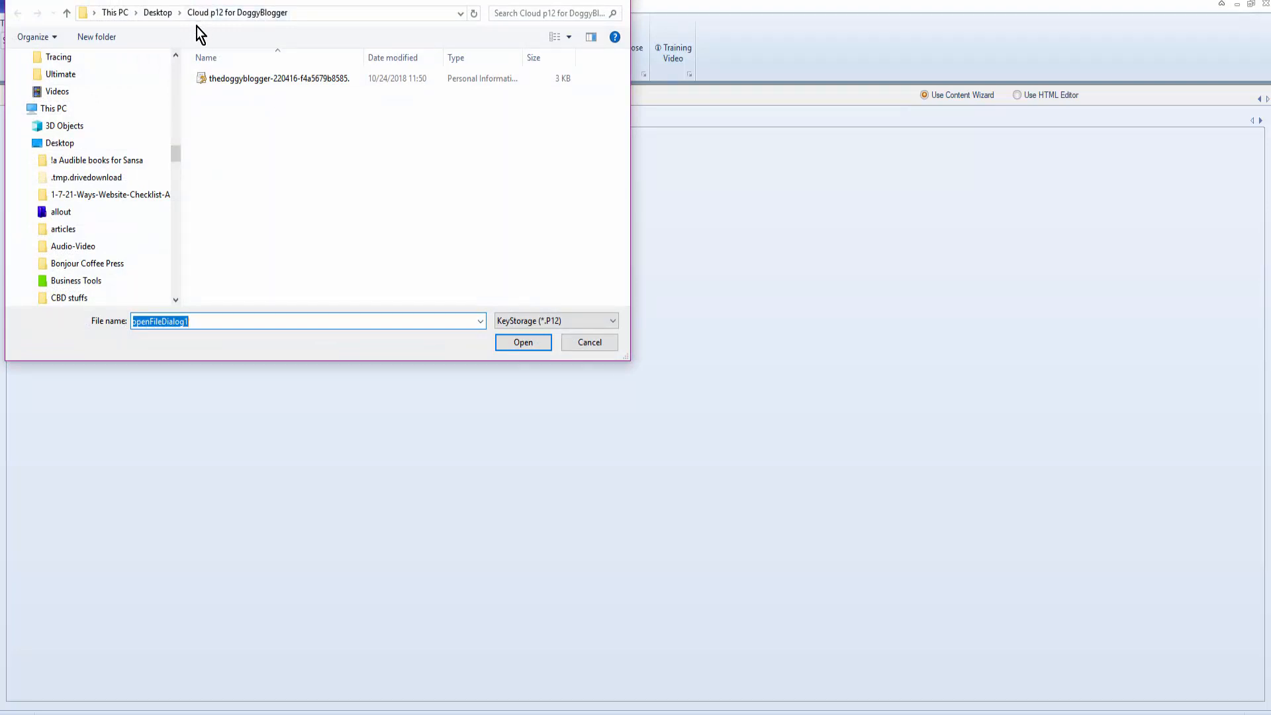
{"action": "left_click", "coordinate": [225, 19]}
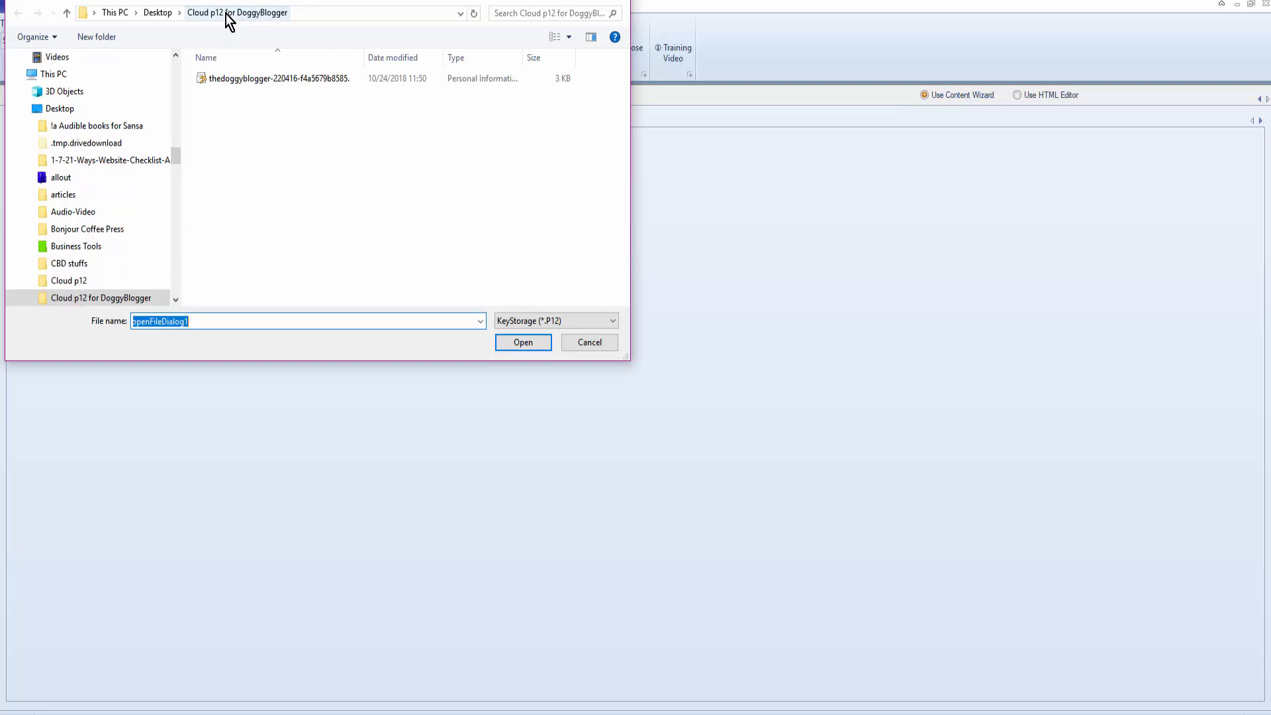
{"action": "left_click", "coordinate": [602, 347]}
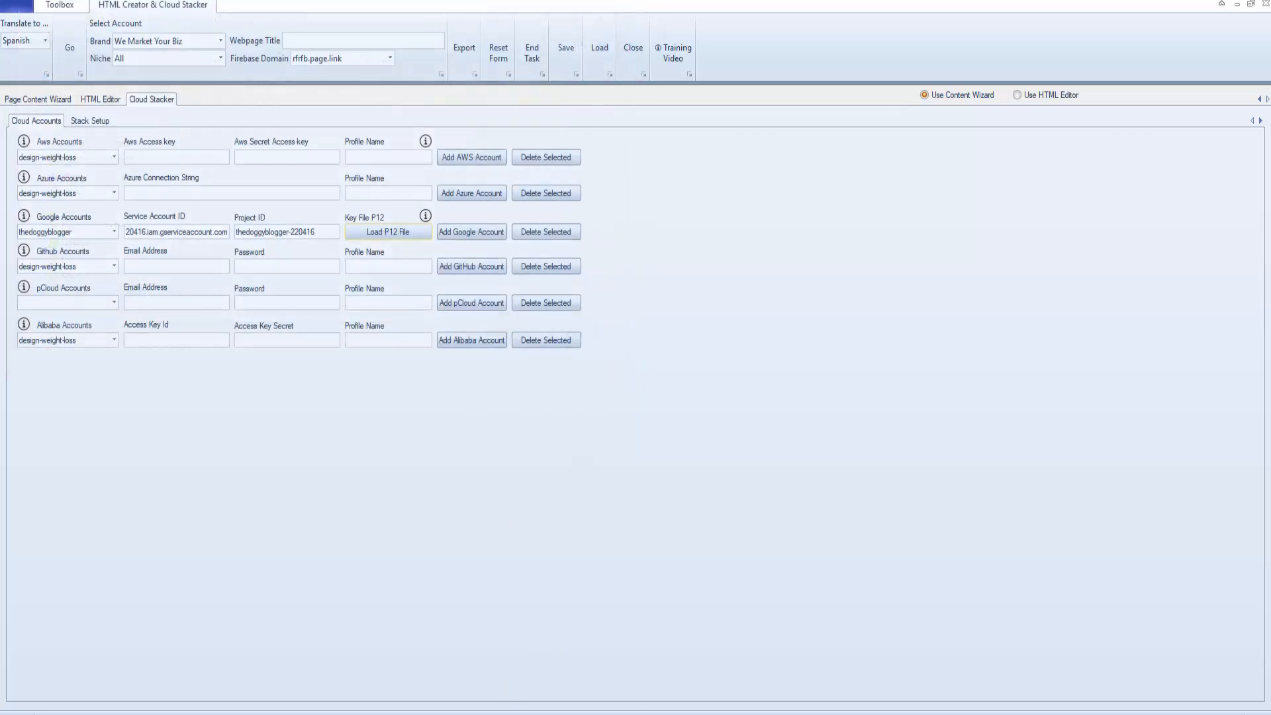
Switch to the browser, check which folder holds the downloaded P12 key, and return to HTML Creator & Cloud Stacker.
{"action": "key", "text": "alt+Tab"}
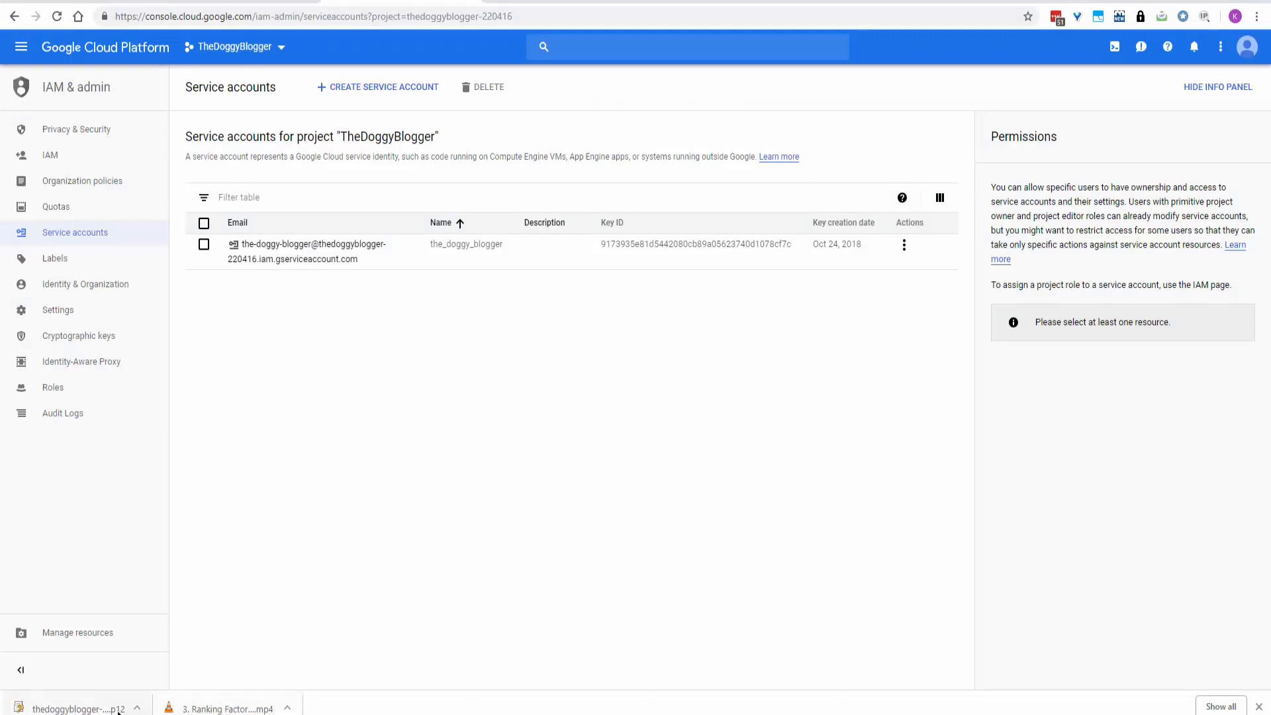
{"action": "right_click", "coordinate": [103, 705]}
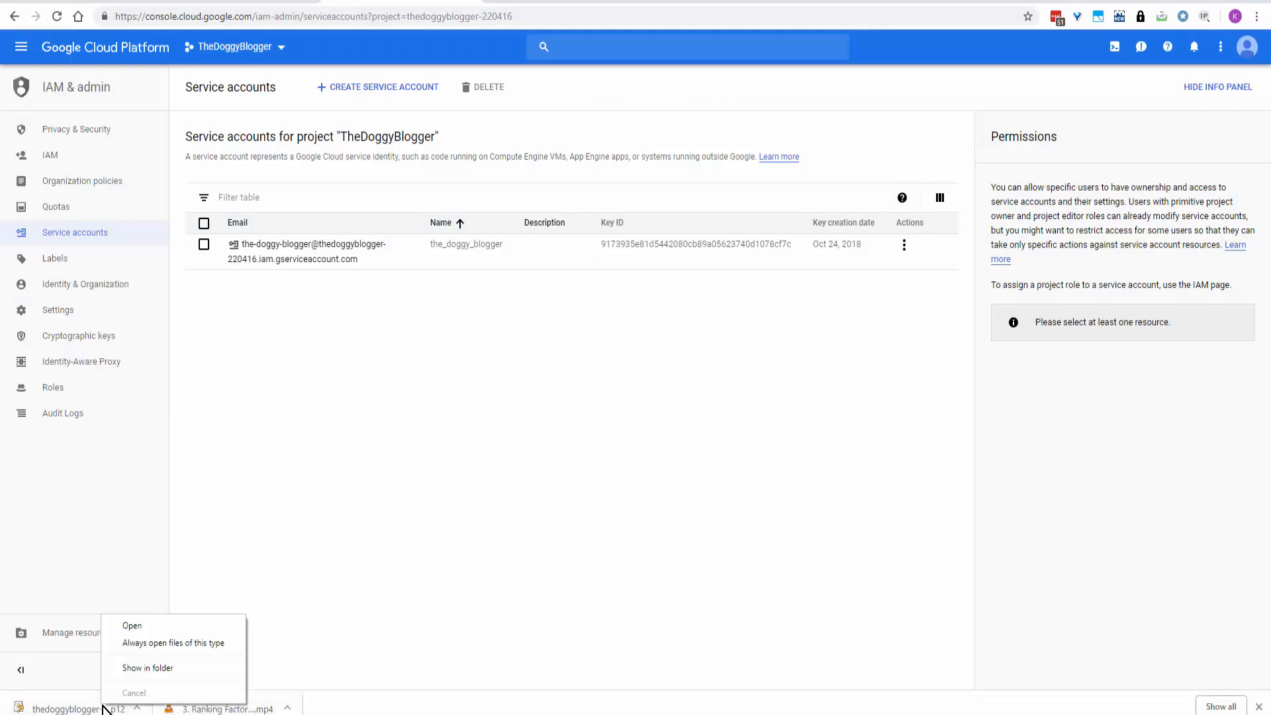
{"action": "left_click", "coordinate": [154, 668]}
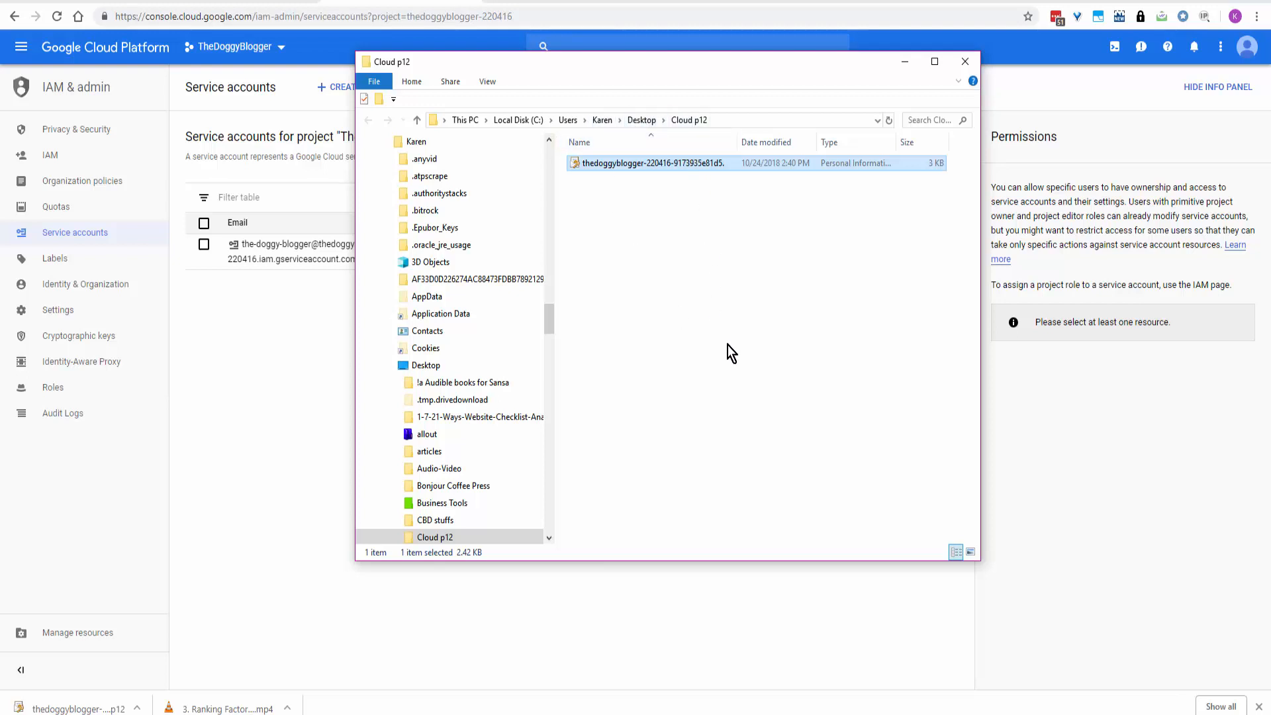
{"action": "mouse_move", "coordinate": [980, 712]}
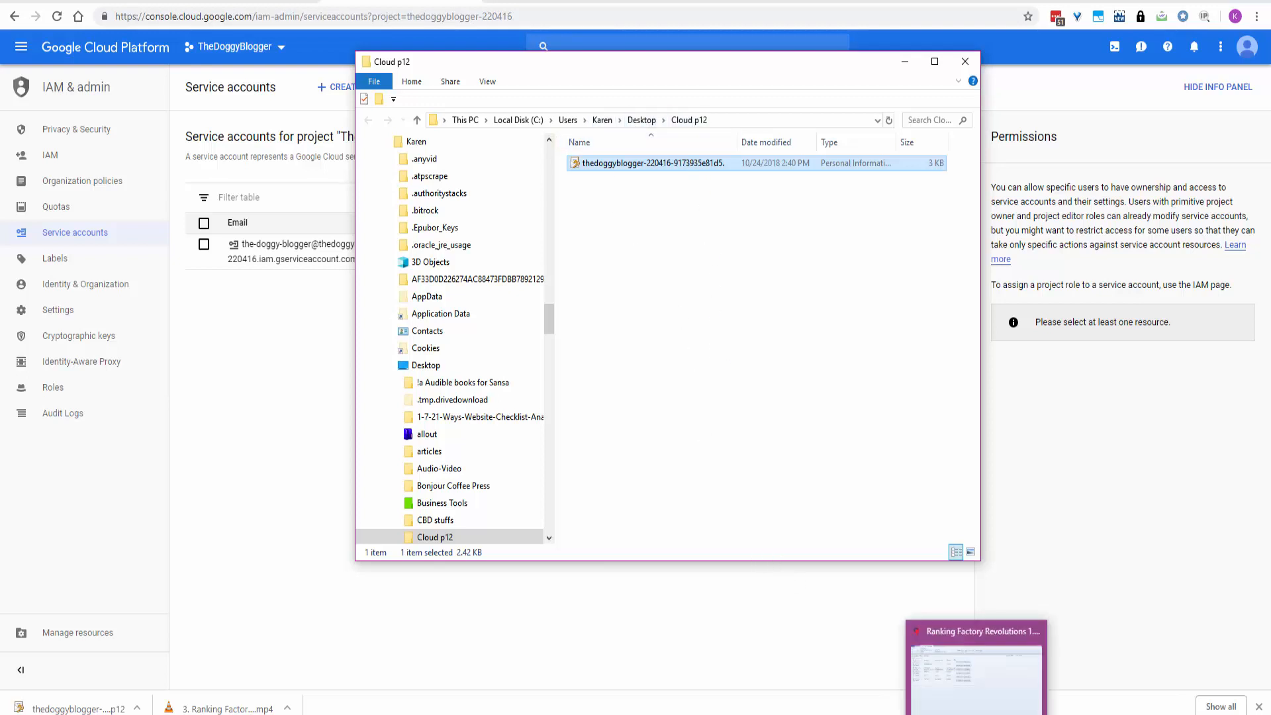
{"action": "left_click", "coordinate": [976, 665]}
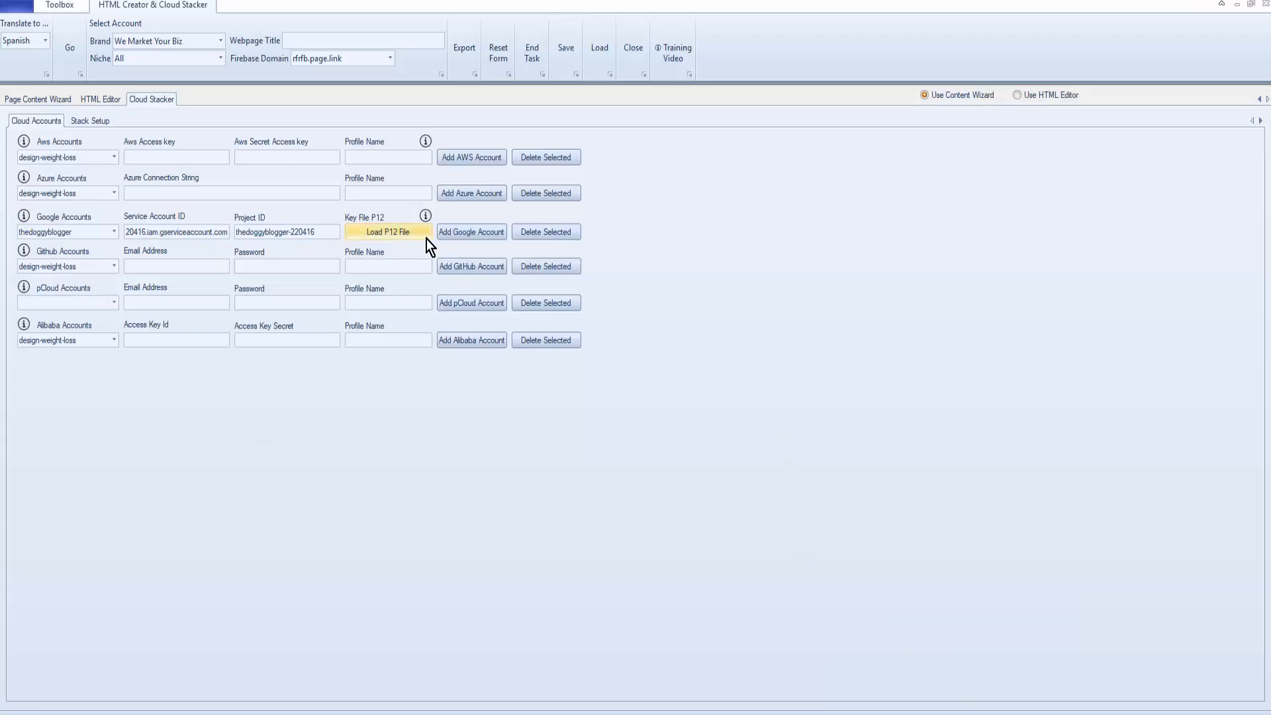
Load the downloaded thedoggyblogger P12 key from the Desktop's Cloud p12 folder as the Google account's key file.
{"action": "left_click", "coordinate": [397, 233]}
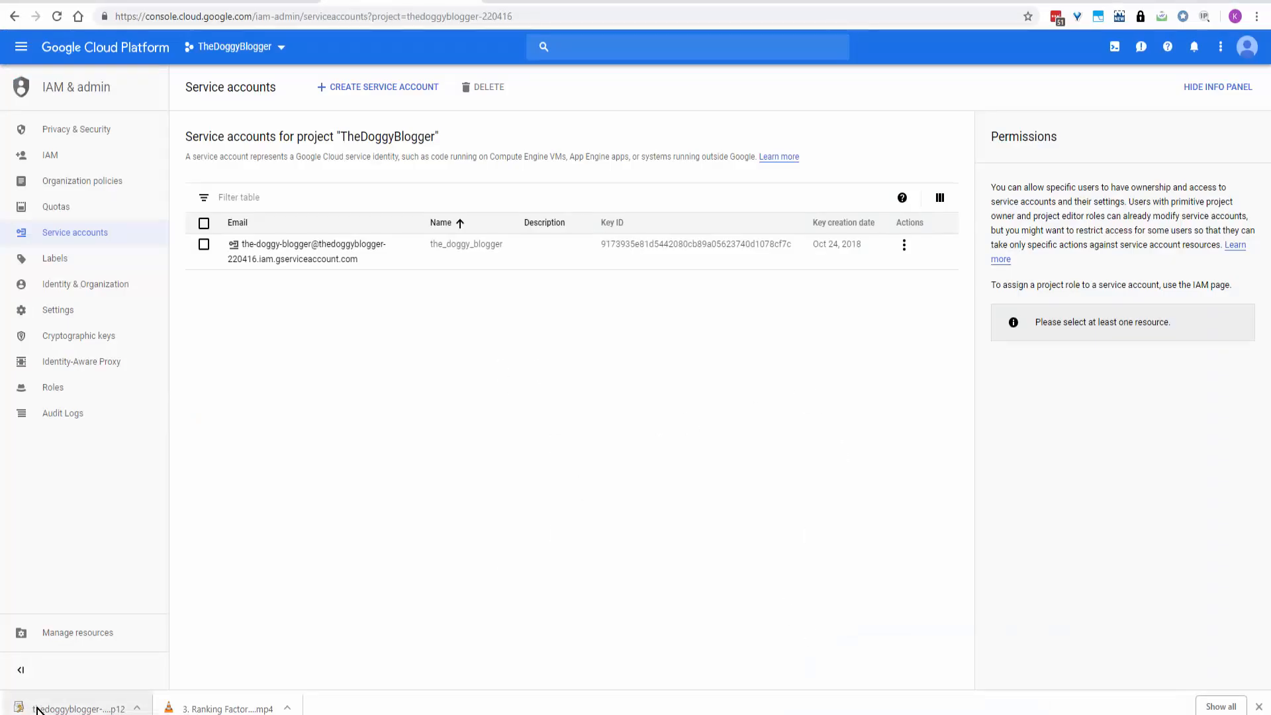
{"action": "right_click", "coordinate": [77, 710]}
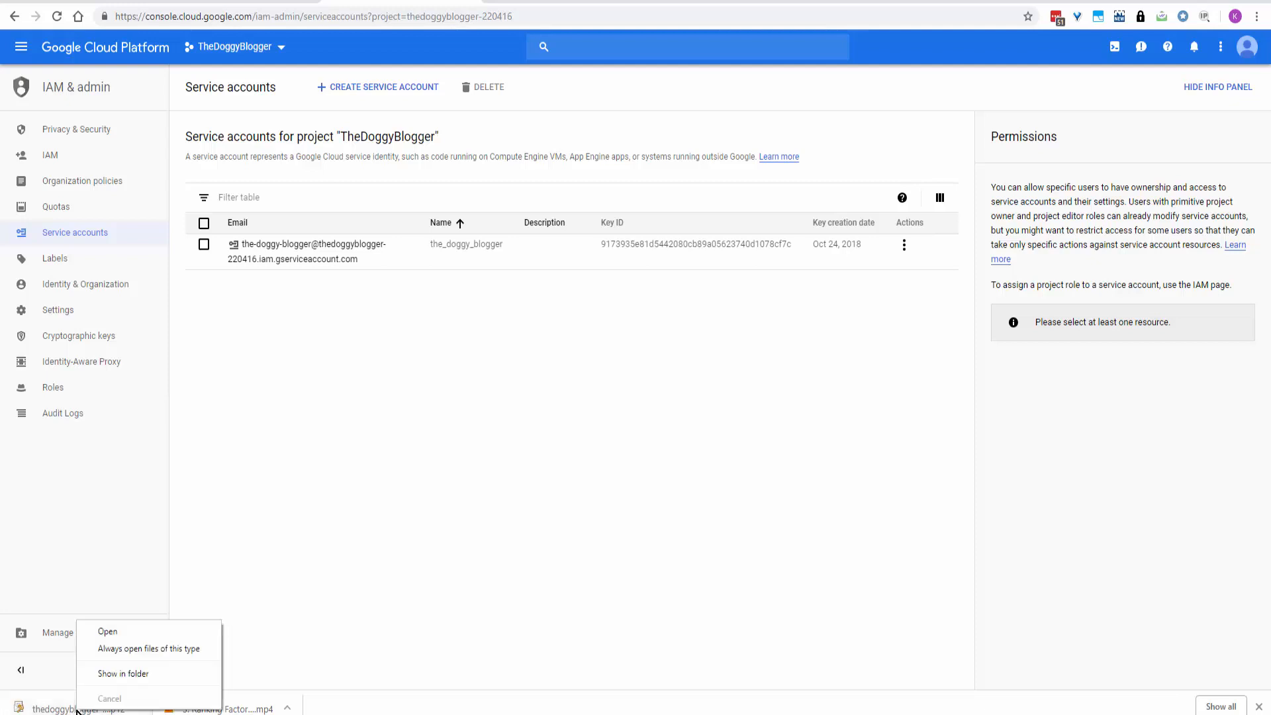
{"action": "left_click", "coordinate": [103, 670]}
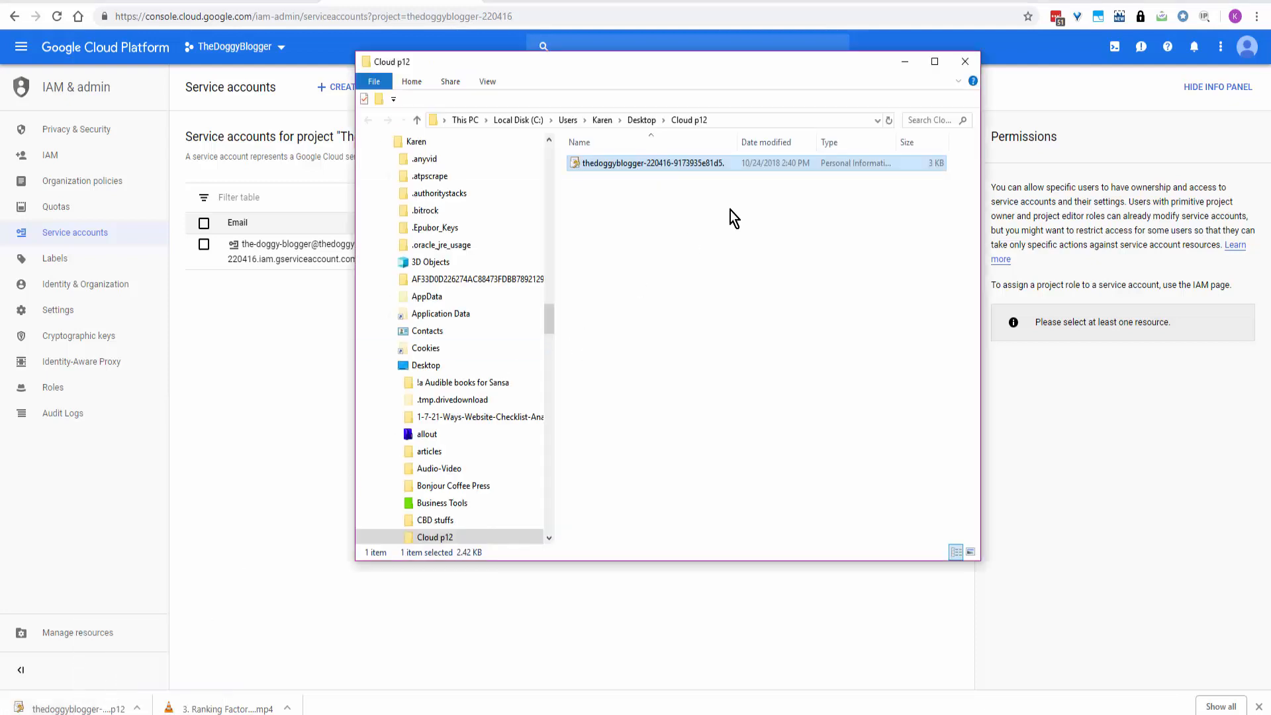
{"action": "left_click", "coordinate": [905, 61]}
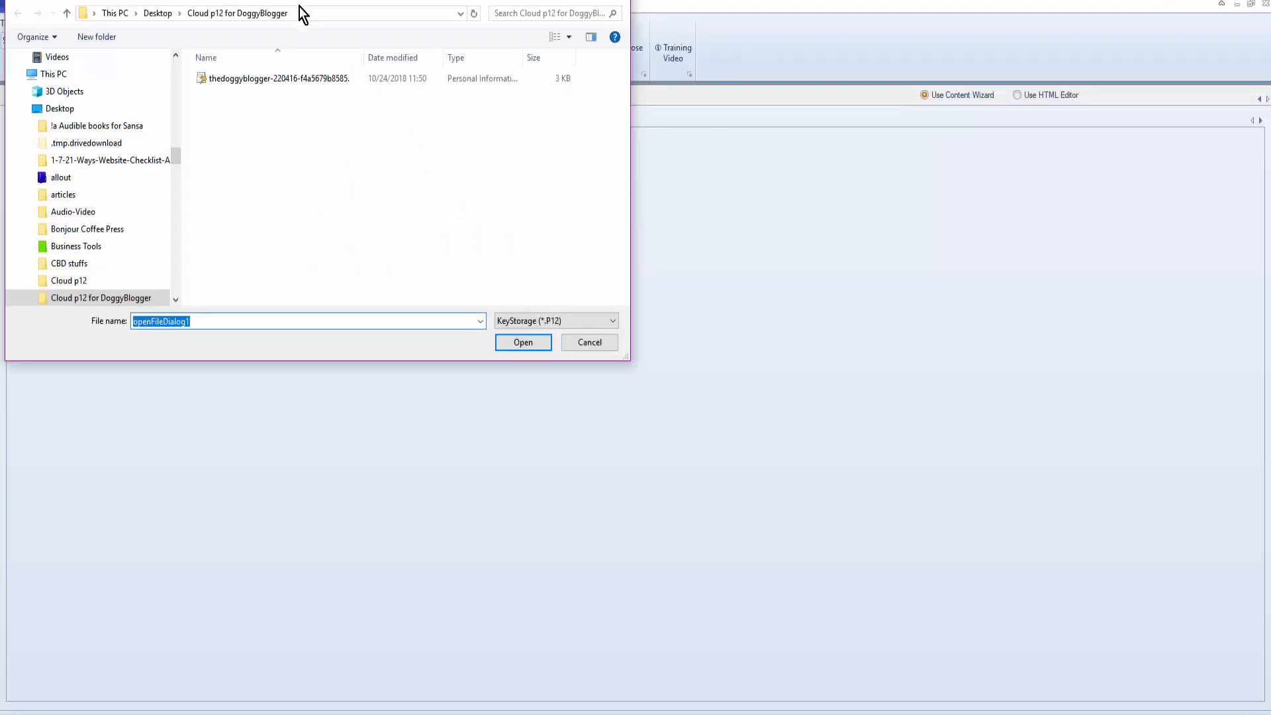
{"action": "left_click", "coordinate": [161, 13]}
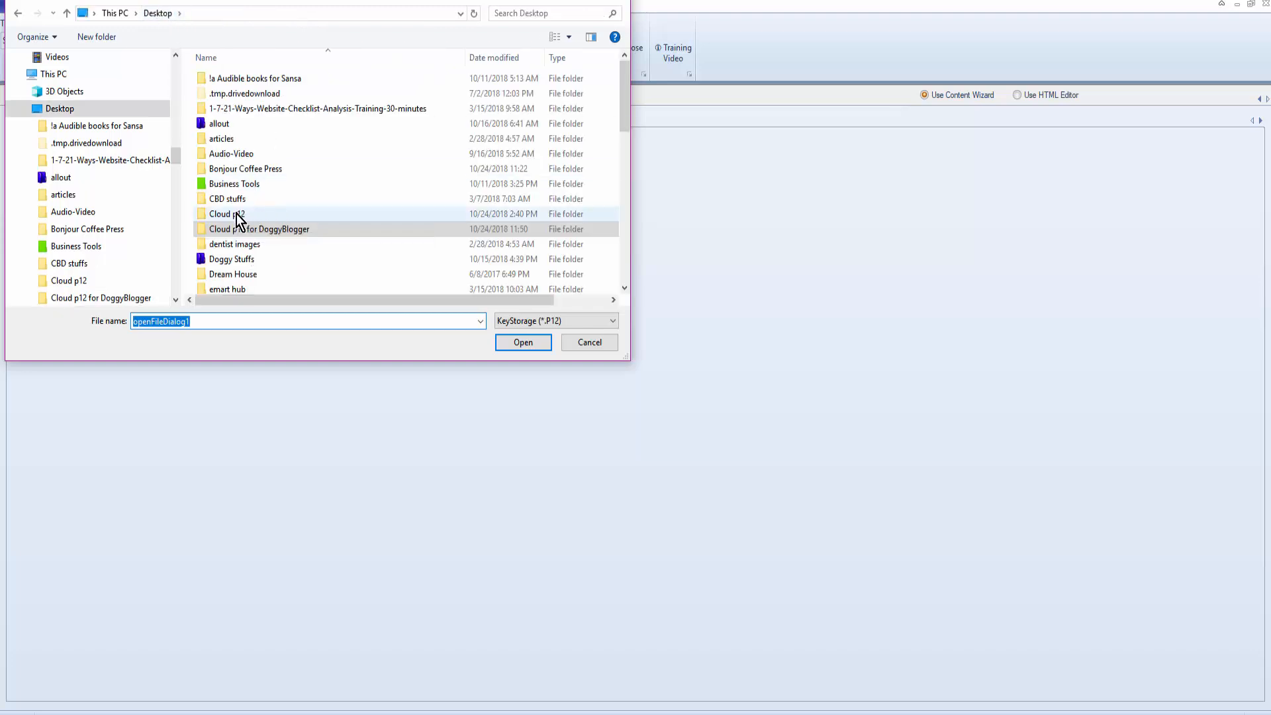
{"action": "double_click", "coordinate": [237, 214]}
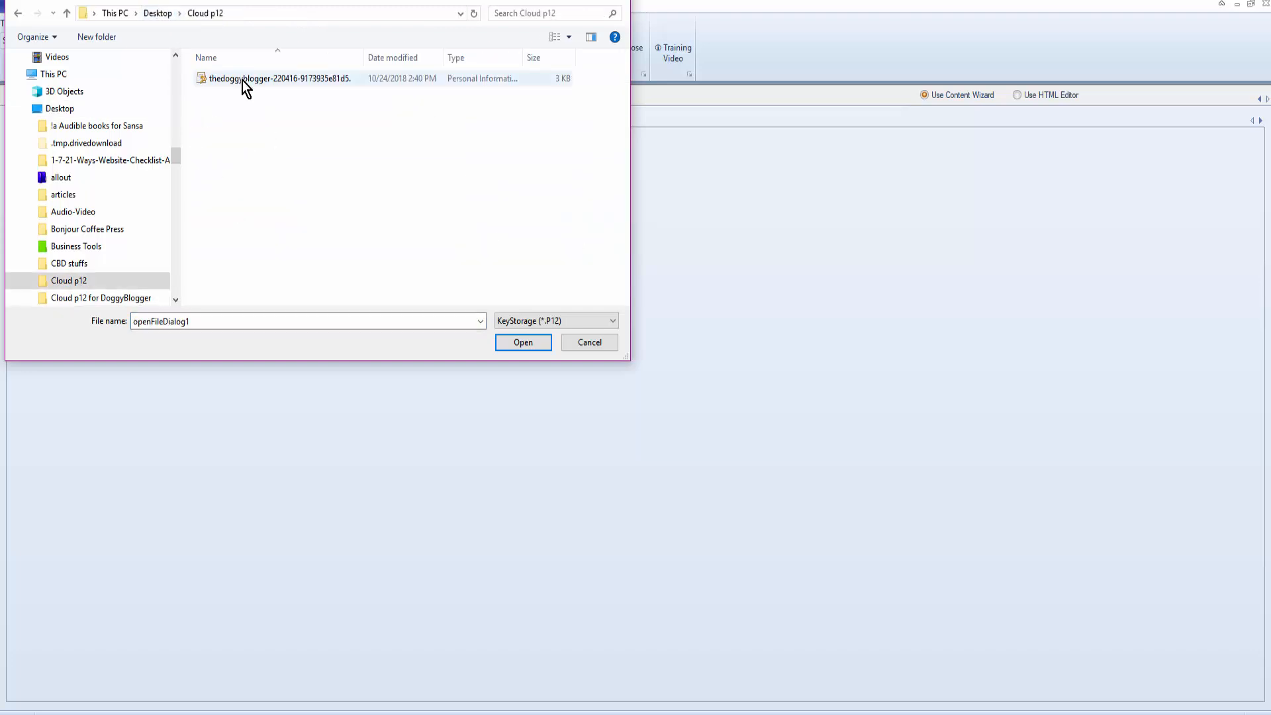
{"action": "double_click", "coordinate": [242, 81]}
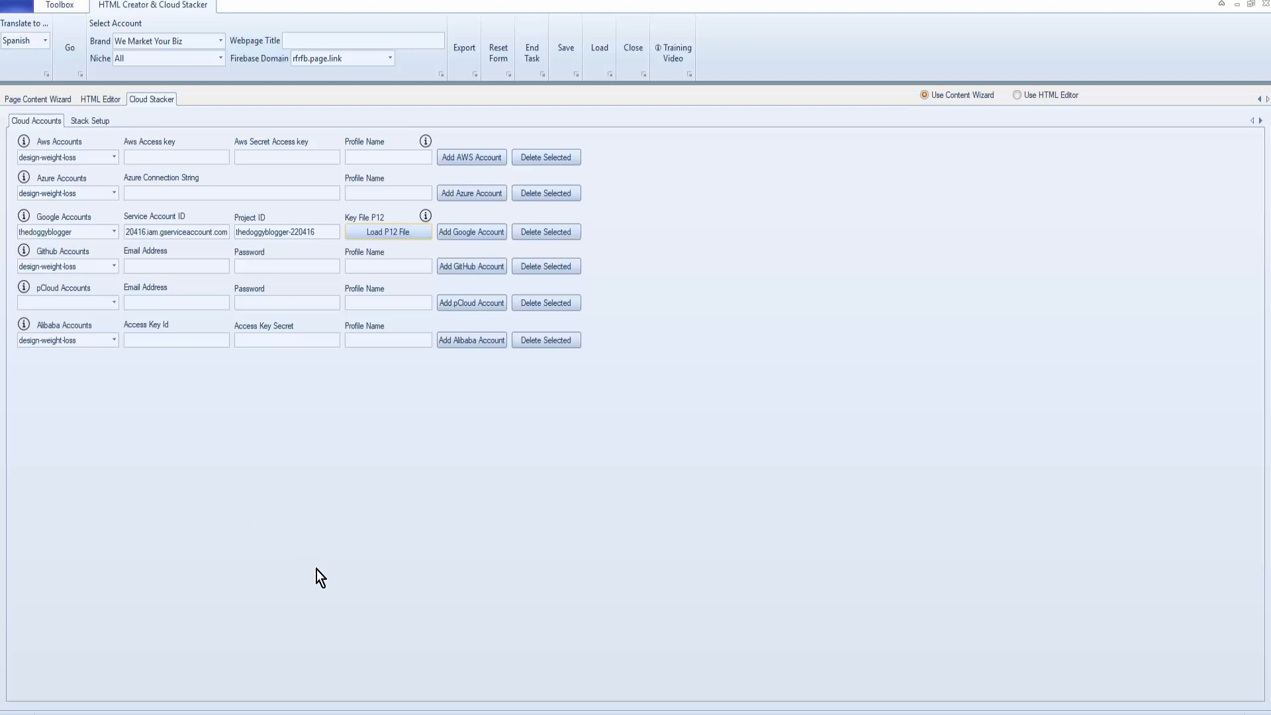
Add the Google account with the entered details and select the-doggy-blogger among the saved Google accounts.
{"action": "left_click", "coordinate": [471, 233]}
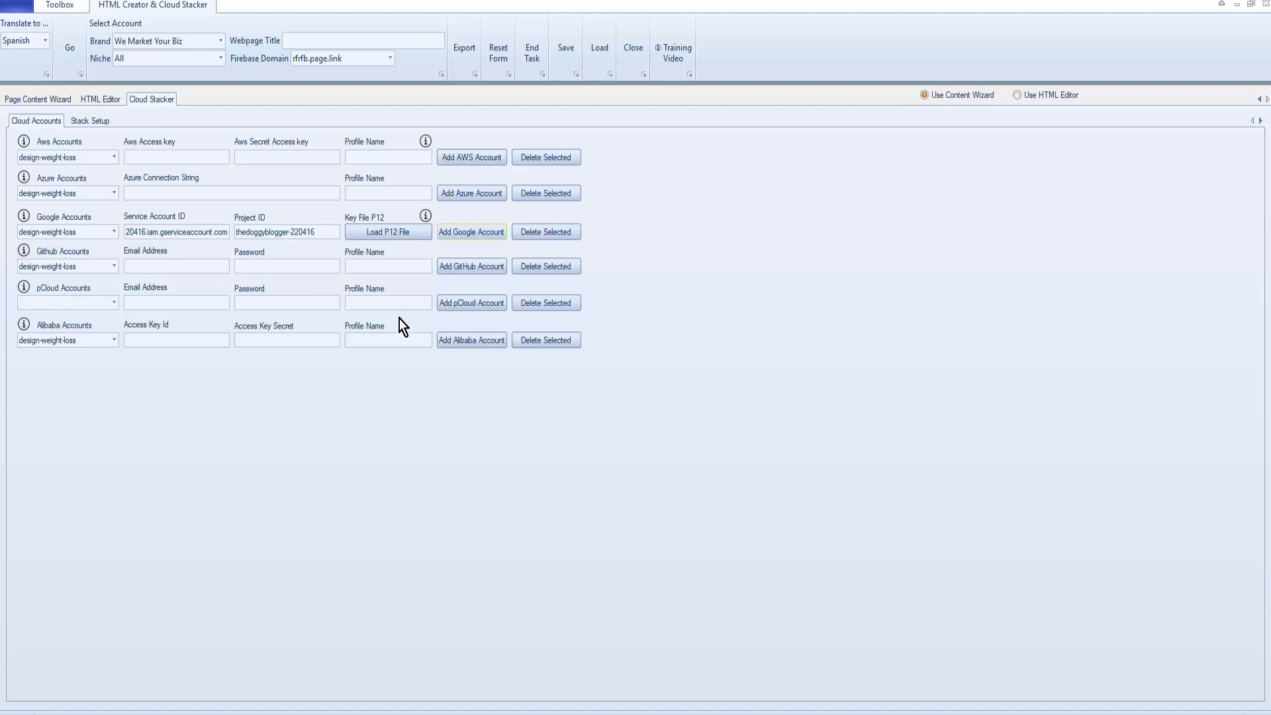
{"action": "left_click", "coordinate": [113, 231]}
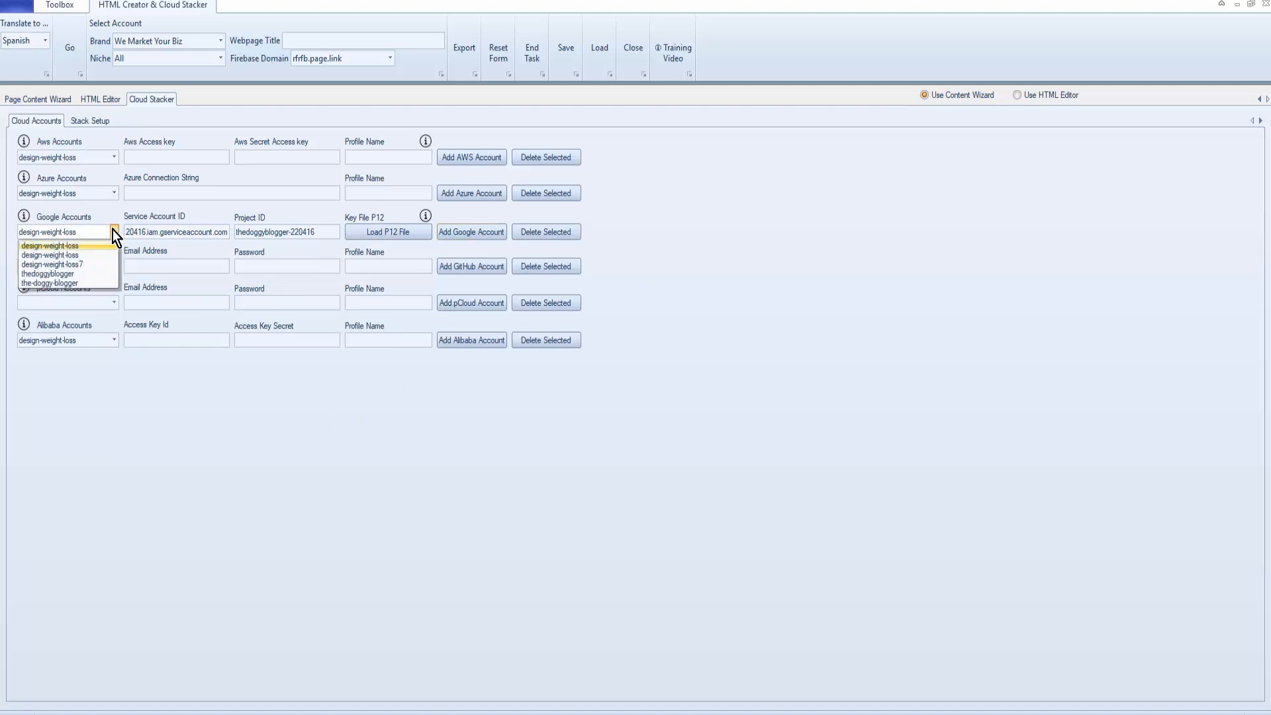
{"action": "left_click", "coordinate": [69, 283]}
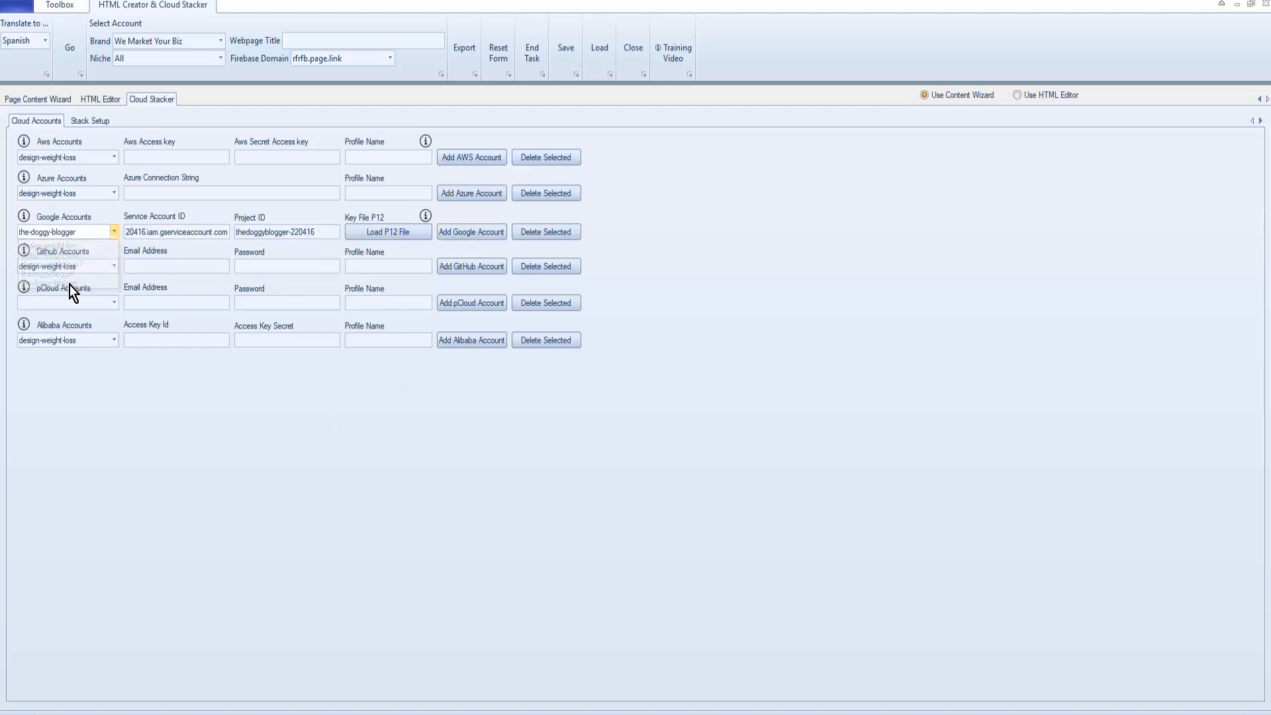